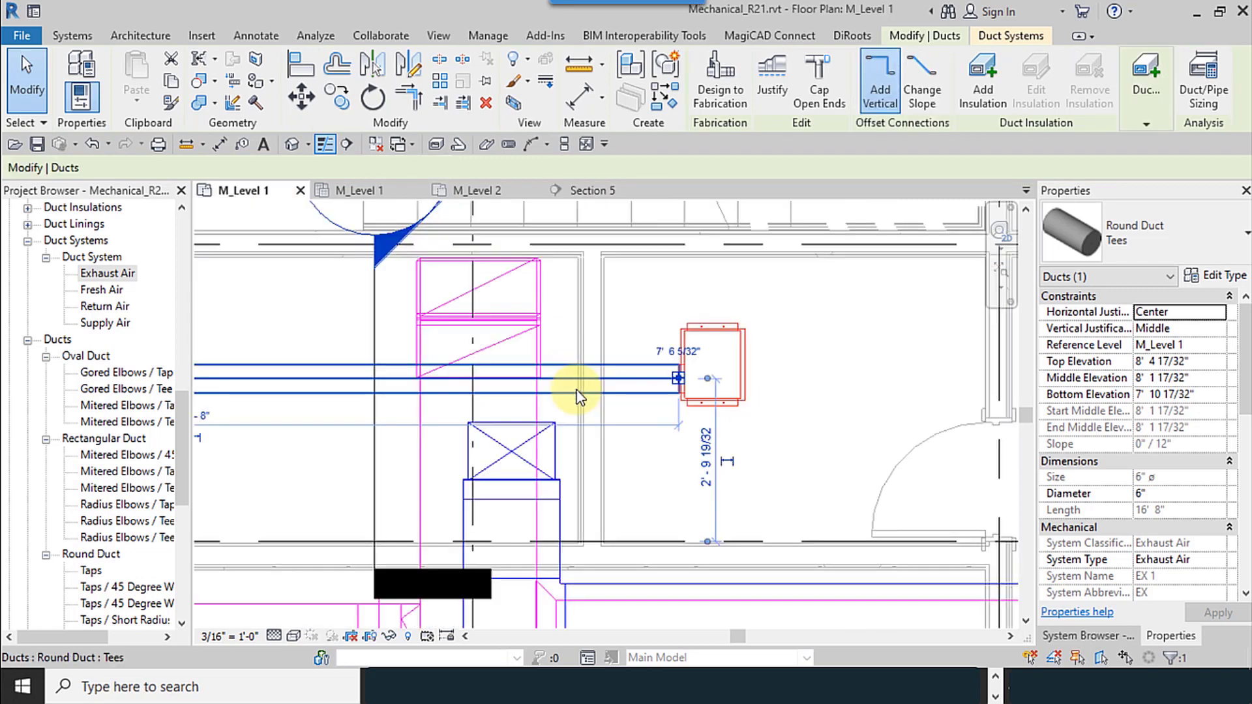
- Split the 6" exhaust duct at two points about 11" apart, between the shaft duct and the fan
{"action": "middle_click_drag", "start_coordinate": [606, 434], "coordinate": [743, 514]}
{"action": "scroll", "coordinate": [722, 474], "scroll_direction": "down", "scroll_amount": 3}
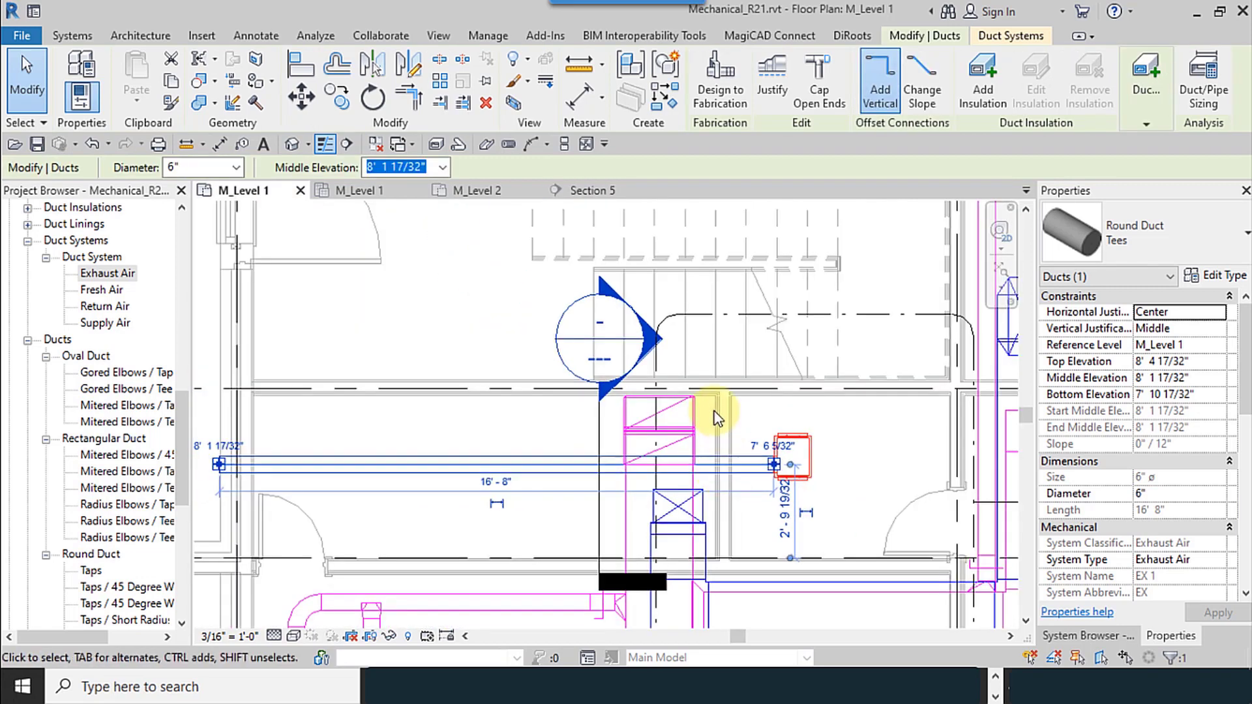
{"action": "scroll", "coordinate": [652, 505], "scroll_direction": "up", "scroll_amount": 1}
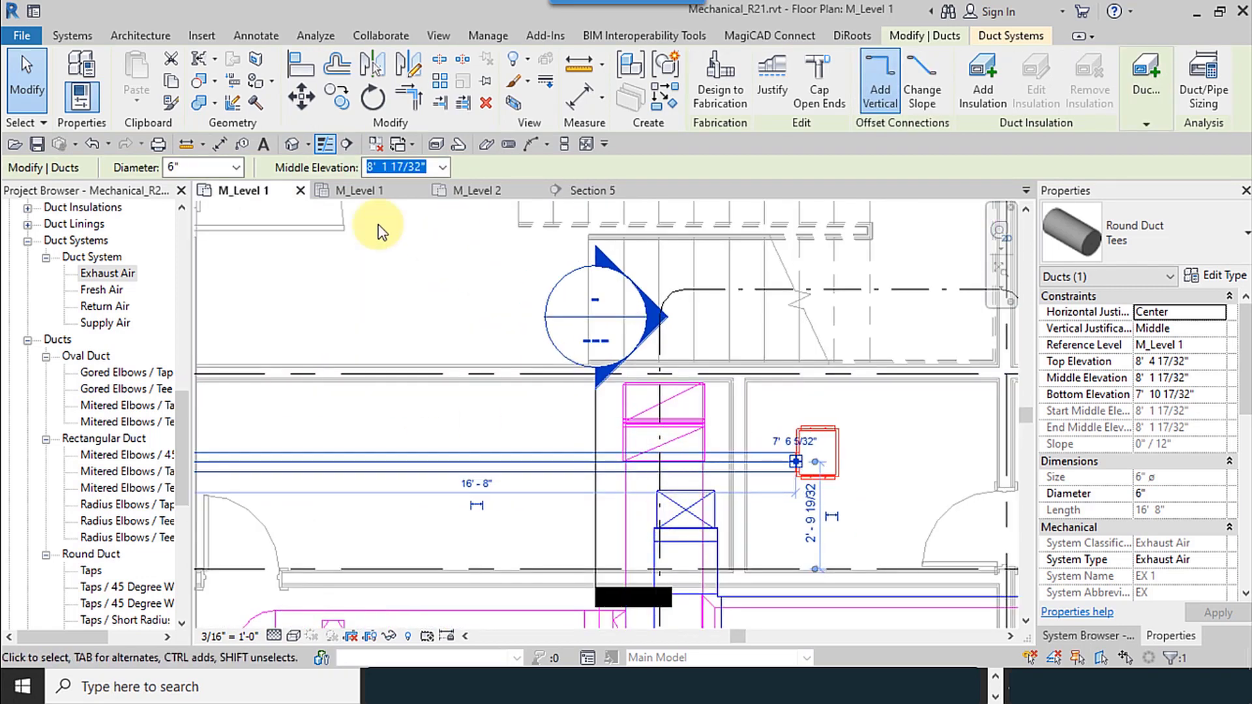
{"action": "left_click", "coordinate": [444, 66]}
{"action": "scroll", "coordinate": [717, 483], "scroll_direction": "up", "scroll_amount": 5}
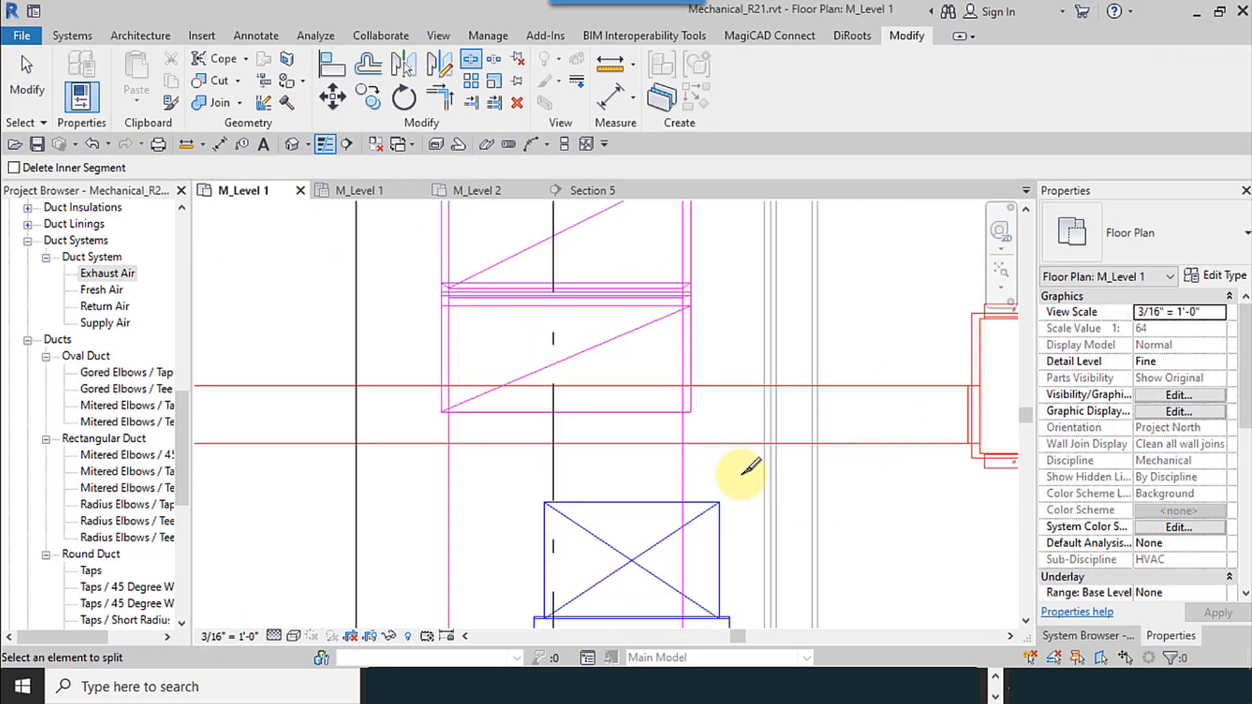
{"action": "left_click", "coordinate": [756, 389]}
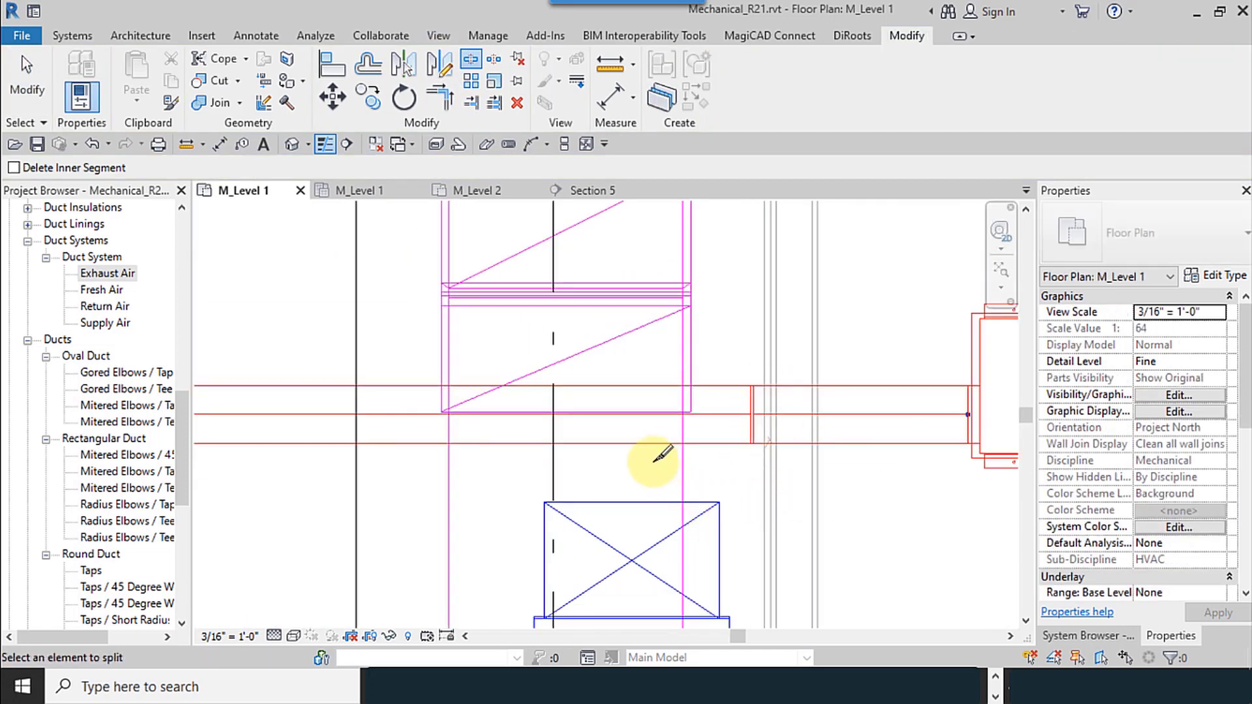
{"action": "left_click", "coordinate": [644, 387]}
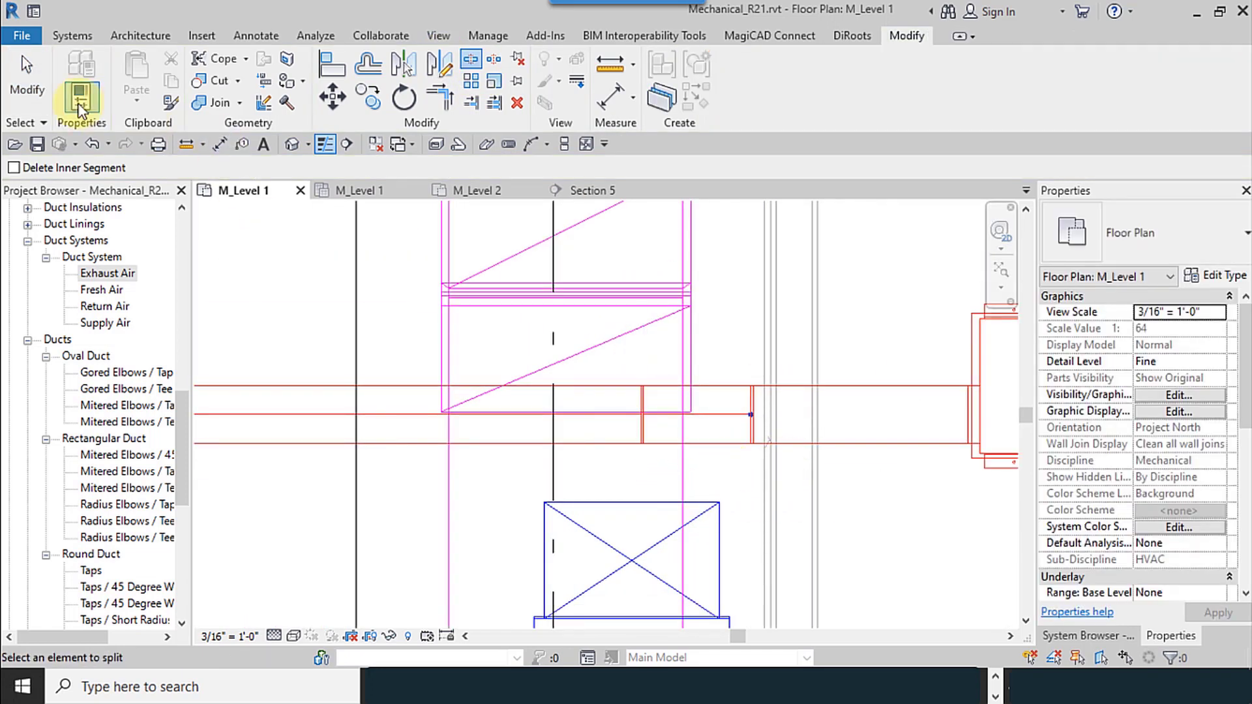
{"action": "key", "text": "Escape"}
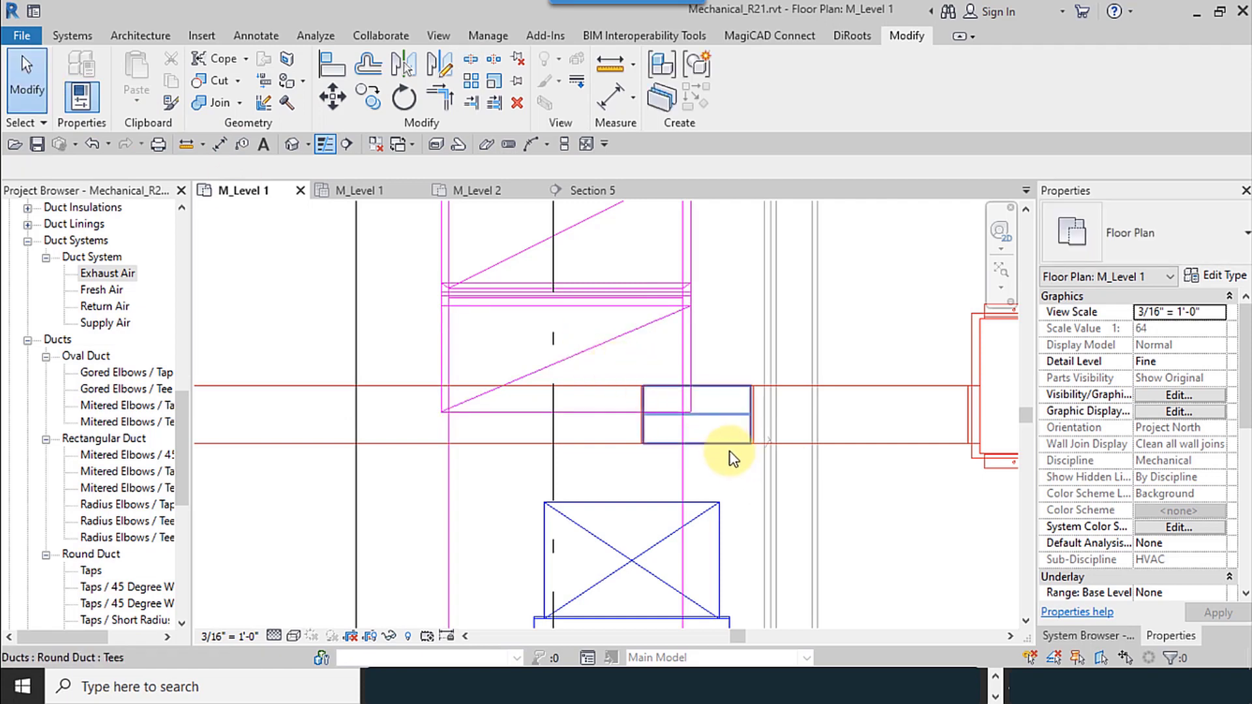
- Delete the short exhaust duct segment between the two splits, along with its leftover unions
{"action": "left_click", "coordinate": [754, 456]}
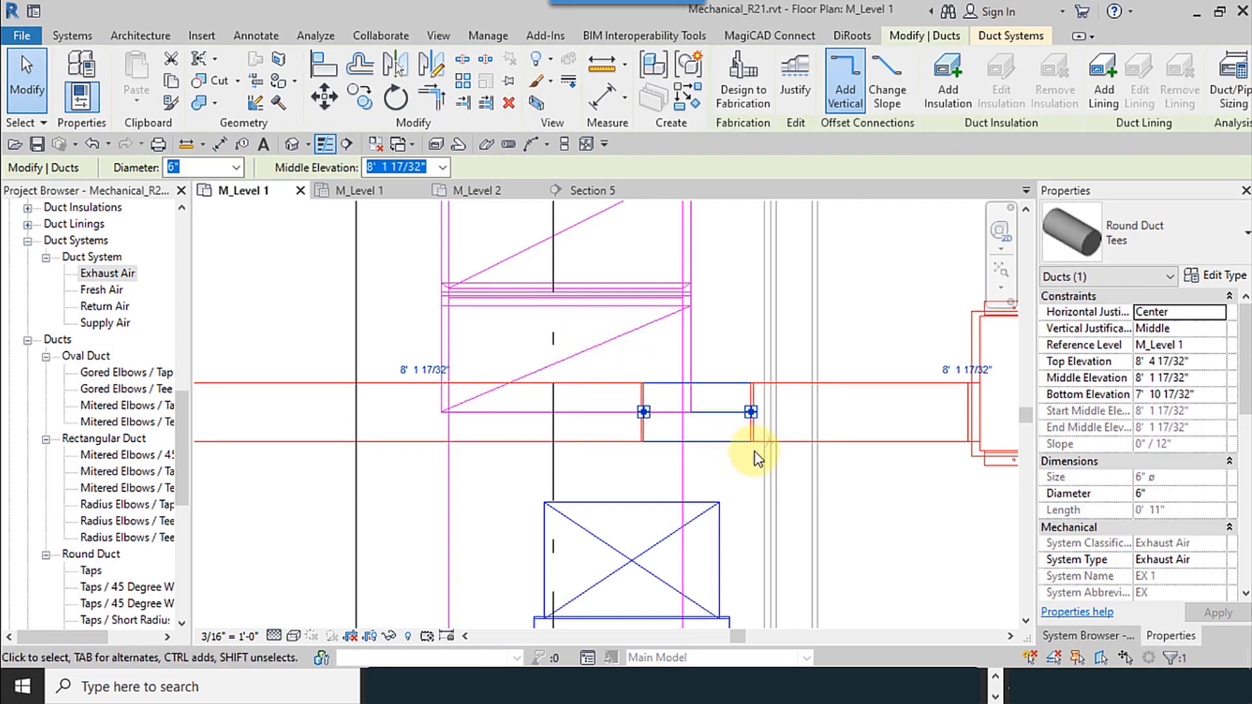
{"action": "key", "text": "Delete"}
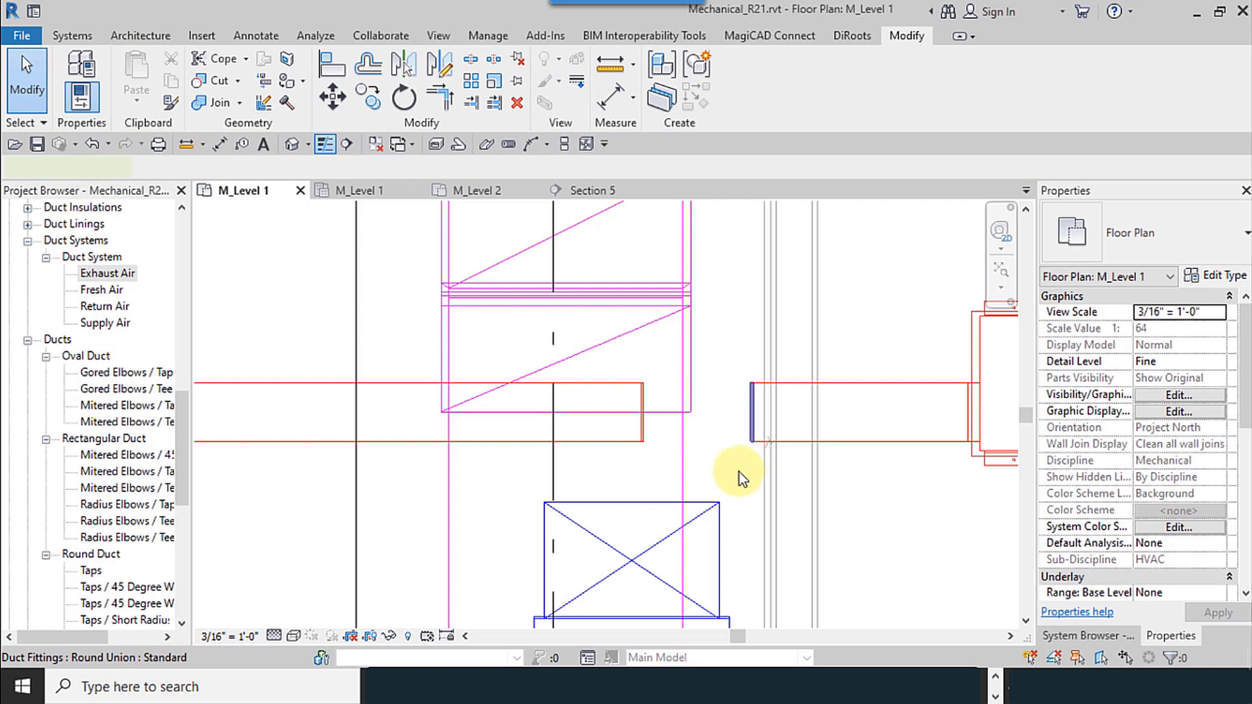
{"action": "scroll", "coordinate": [727, 468], "scroll_direction": "down", "scroll_amount": 2}
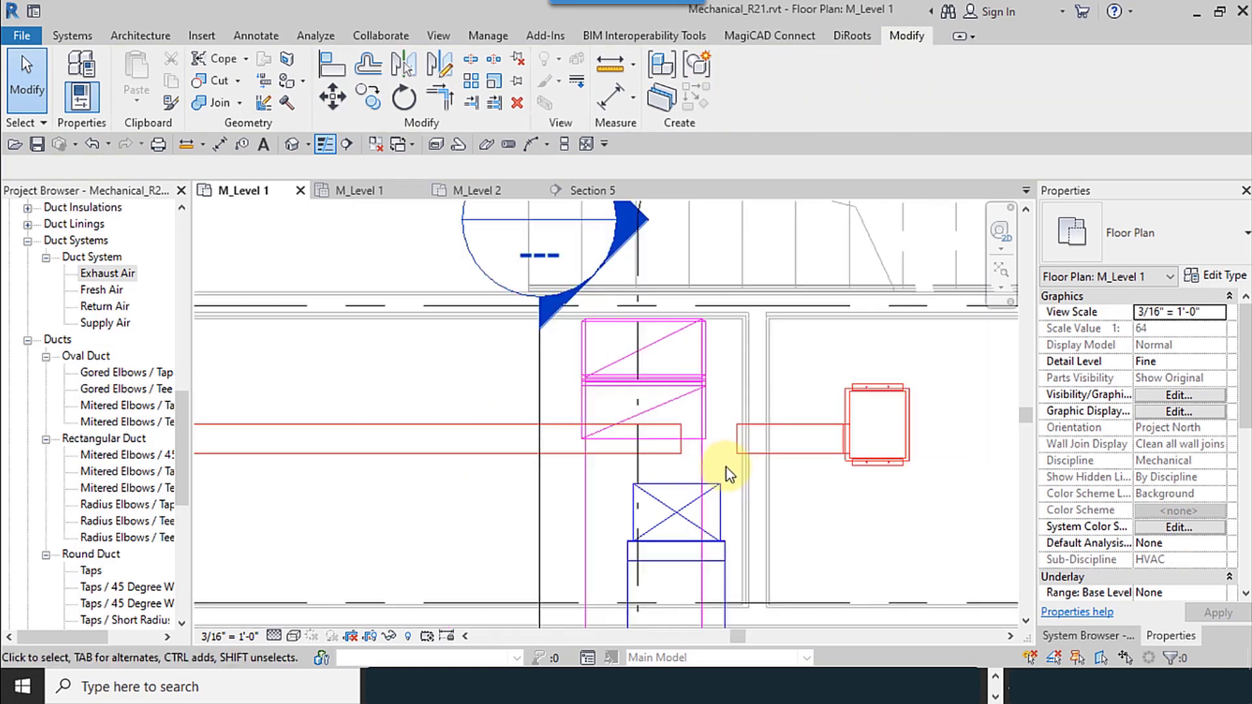
- Move the long exhaust duct parallel toward the corridor's upper wall, about 4'-6" from the lower reference line
{"action": "left_click", "coordinate": [509, 454]}
{"action": "scroll", "coordinate": [445, 462], "scroll_direction": "down", "scroll_amount": 2}
{"action": "middle_click_drag", "start_coordinate": [445, 461], "coordinate": [551, 467]}
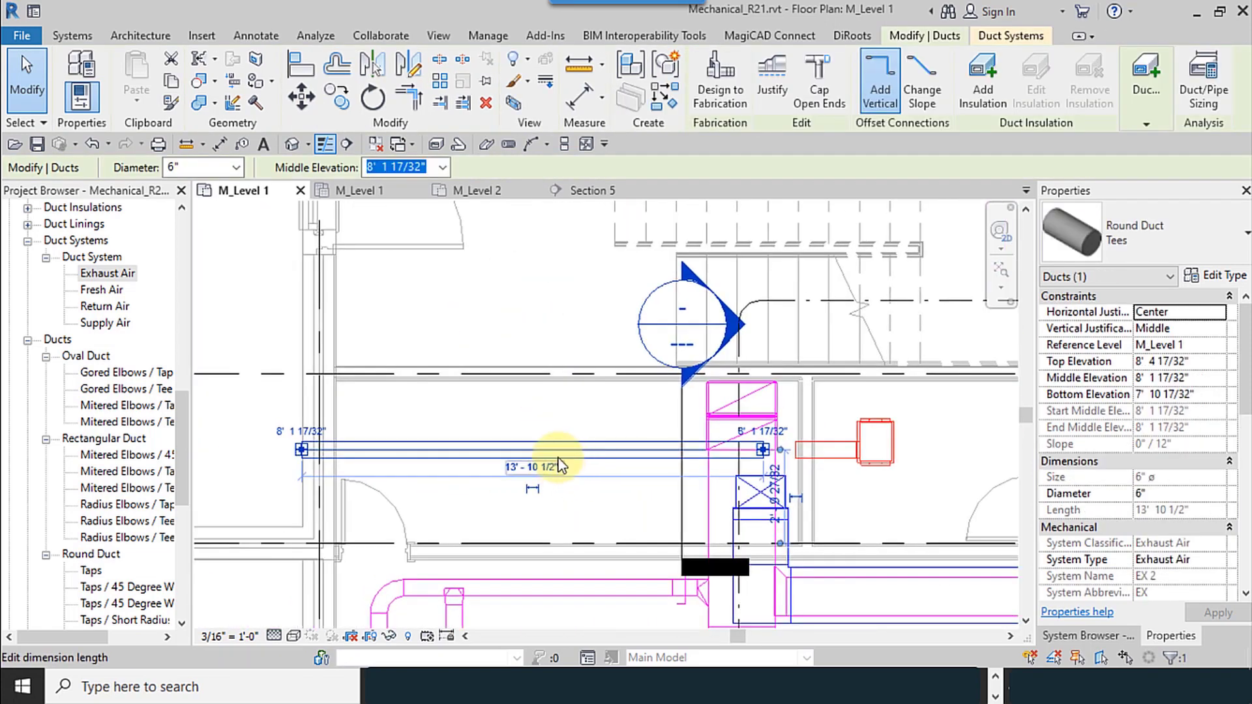
{"action": "left_click_drag", "start_coordinate": [576, 432], "coordinate": [577, 398]}
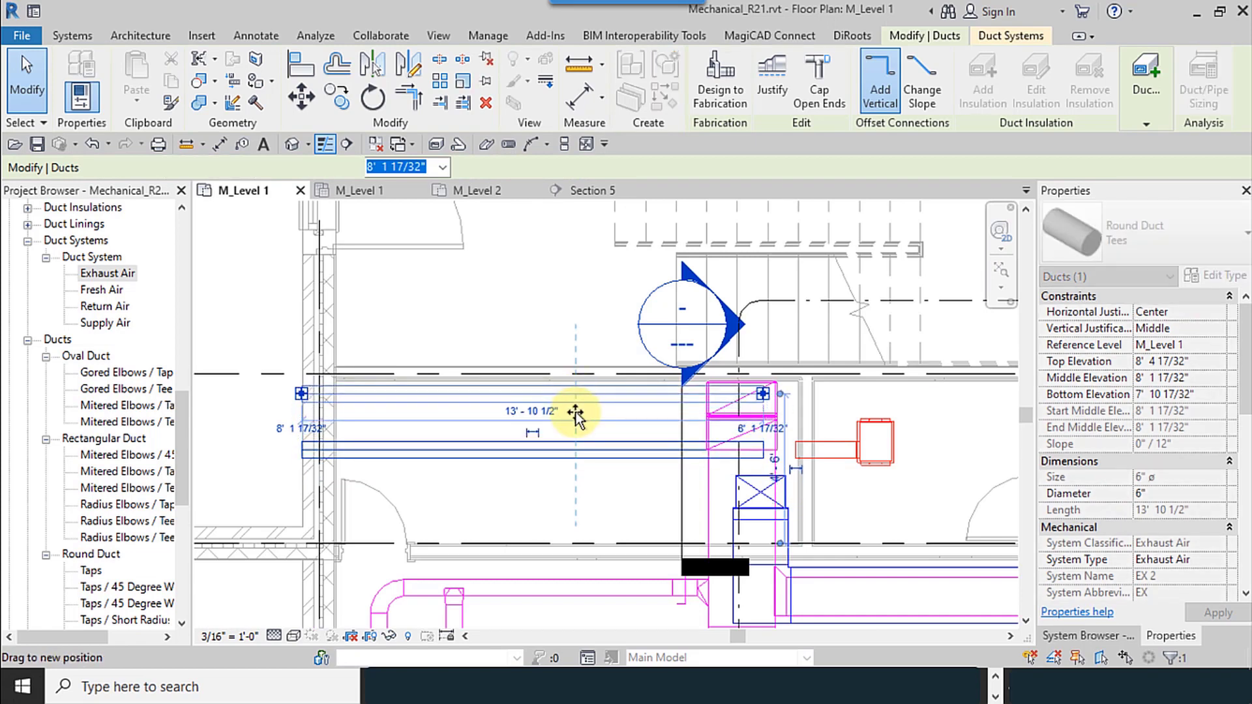
- Shorten the long exhaust duct from its fan-side end to about 11'-1", stopping just before the section line
{"action": "scroll", "coordinate": [433, 398], "scroll_direction": "up", "scroll_amount": 1}
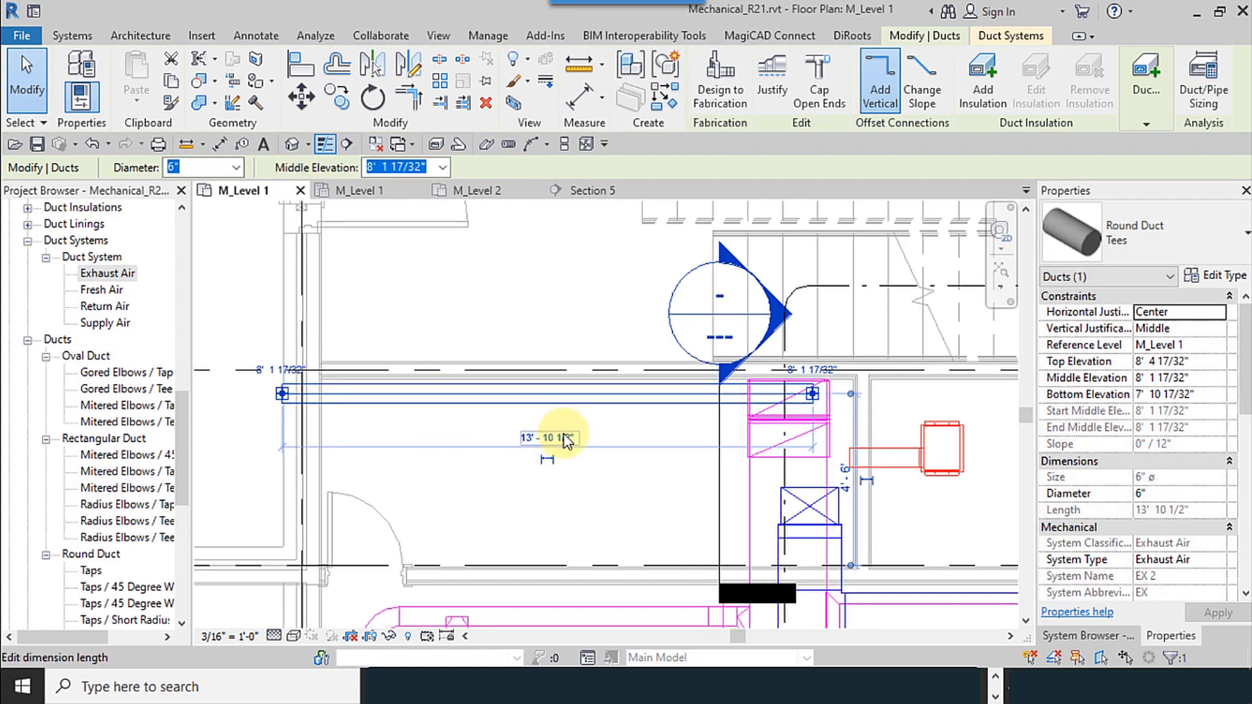
{"action": "middle_click_drag", "start_coordinate": [570, 436], "coordinate": [365, 433]}
{"action": "scroll", "coordinate": [456, 460], "scroll_direction": "down", "scroll_amount": 4}
{"action": "middle_click_drag", "start_coordinate": [448, 468], "coordinate": [625, 480]}
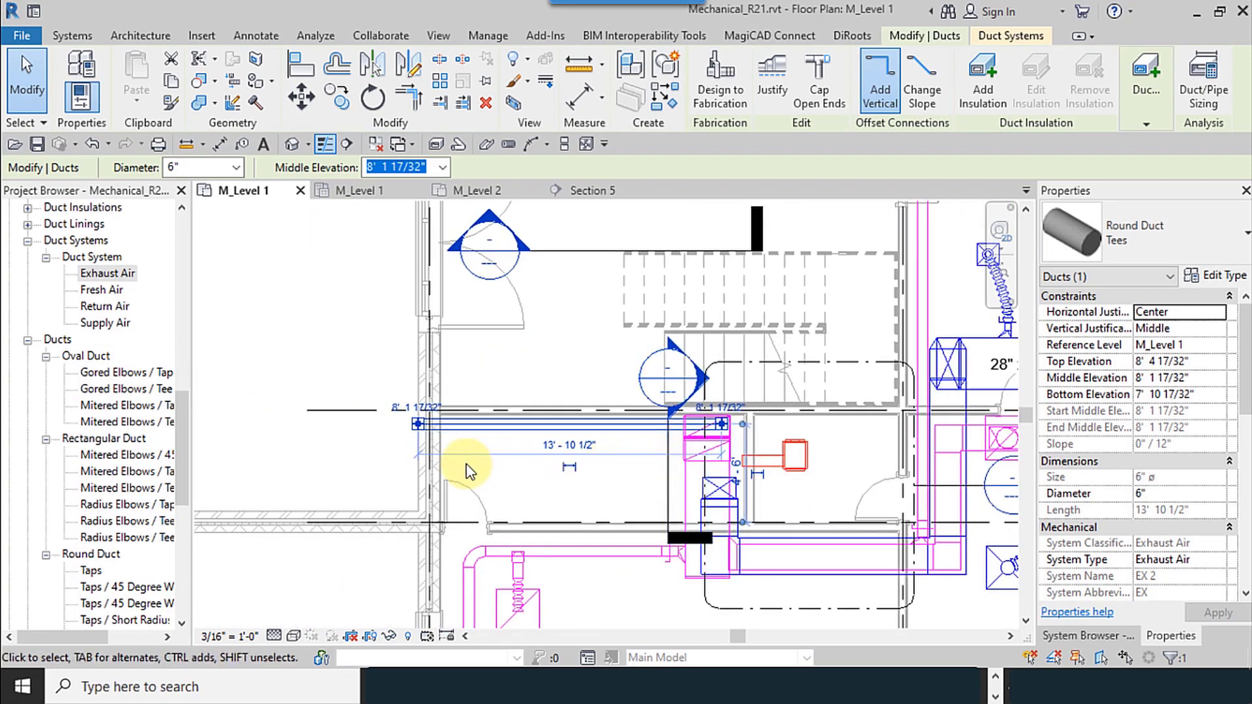
{"action": "scroll", "coordinate": [389, 441], "scroll_direction": "up", "scroll_amount": 3}
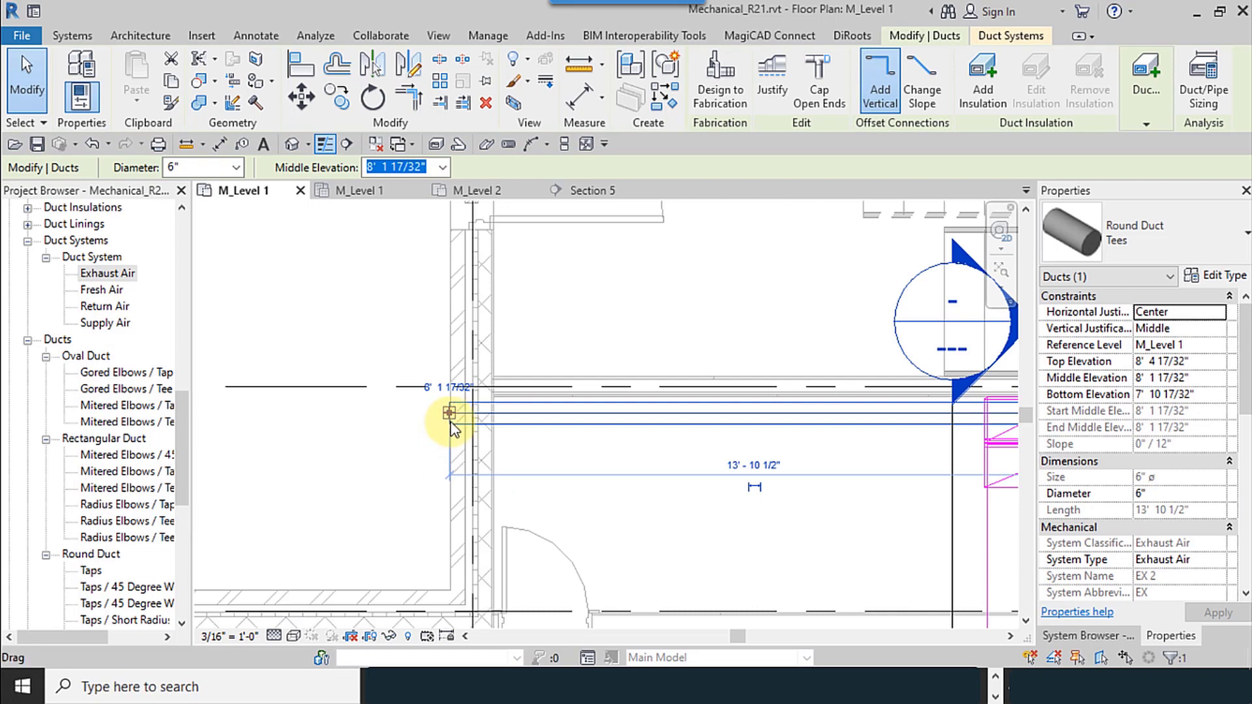
{"action": "middle_click_drag", "start_coordinate": [802, 489], "coordinate": [574, 496]}
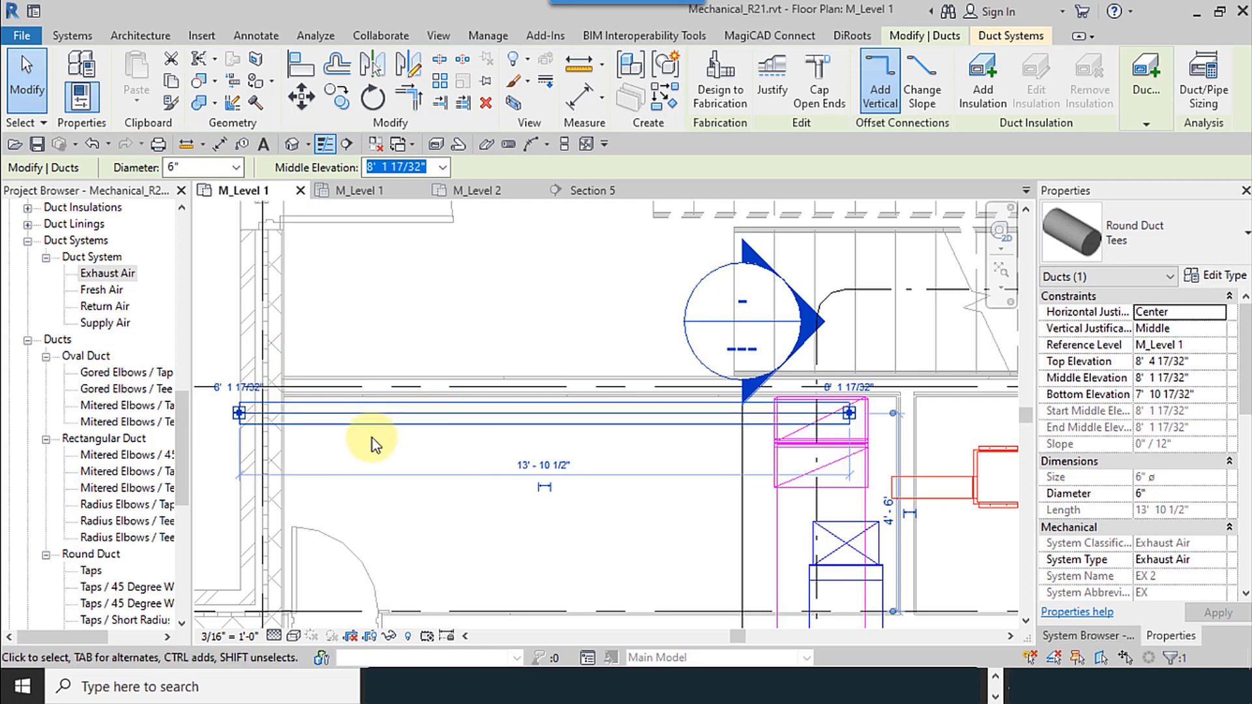
{"action": "middle_click_drag", "start_coordinate": [518, 448], "coordinate": [341, 461]}
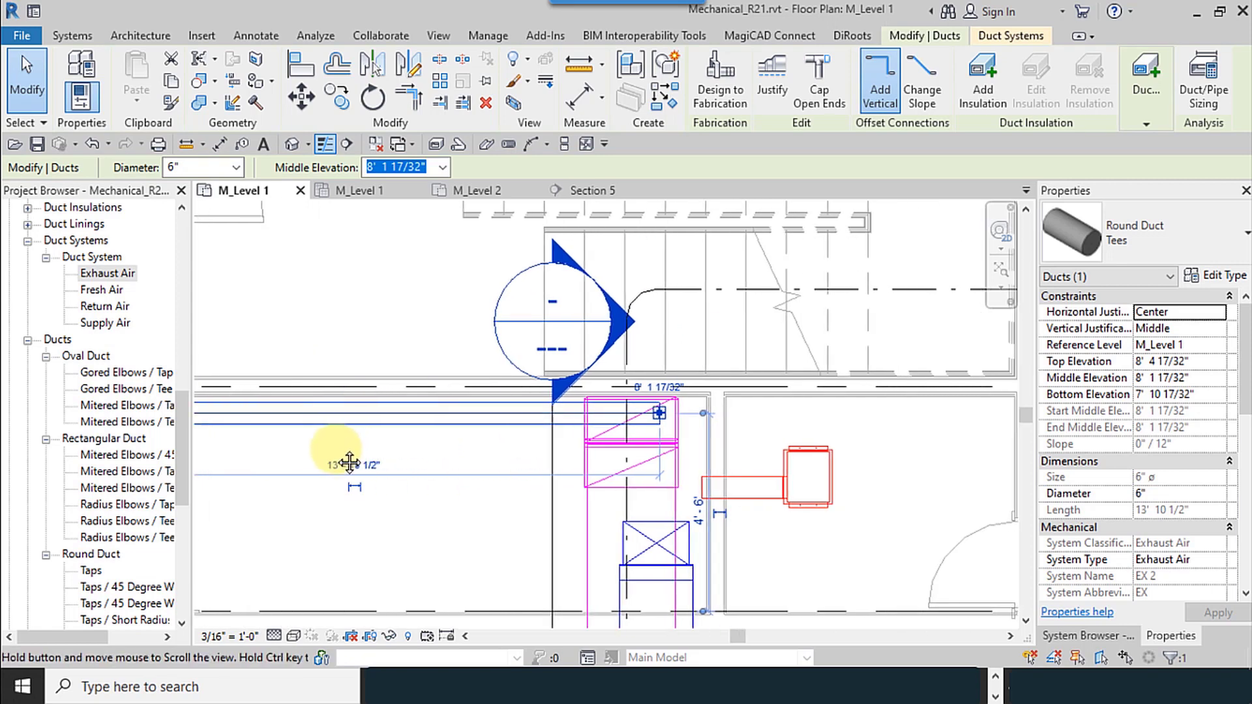
{"action": "left_click_drag", "start_coordinate": [655, 414], "coordinate": [447, 512]}
- Extend the open end of the fan's duct stub away from the fan to a length of about 2'-2"
{"action": "middle_click_drag", "start_coordinate": [447, 512], "coordinate": [678, 476]}
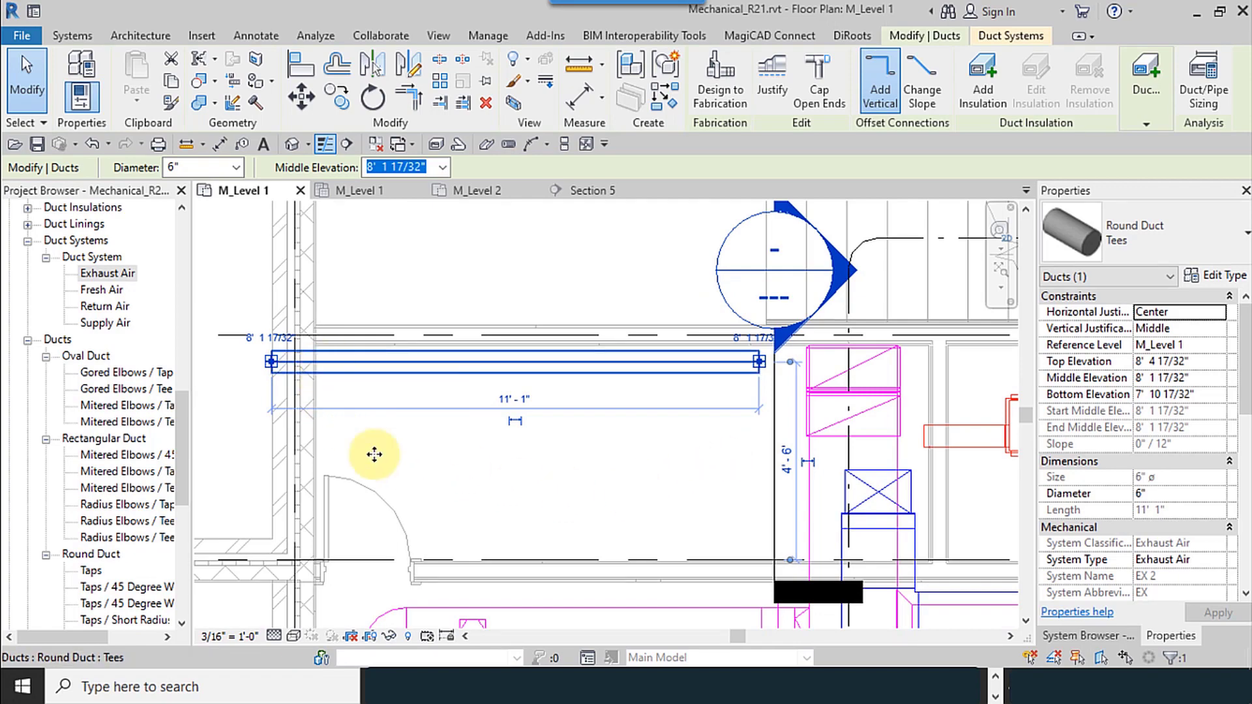
{"action": "scroll", "coordinate": [349, 468], "scroll_direction": "down", "scroll_amount": 2}
{"action": "middle_click_drag", "start_coordinate": [480, 497], "coordinate": [393, 496]}
{"action": "scroll", "coordinate": [326, 395], "scroll_direction": "up", "scroll_amount": 3}
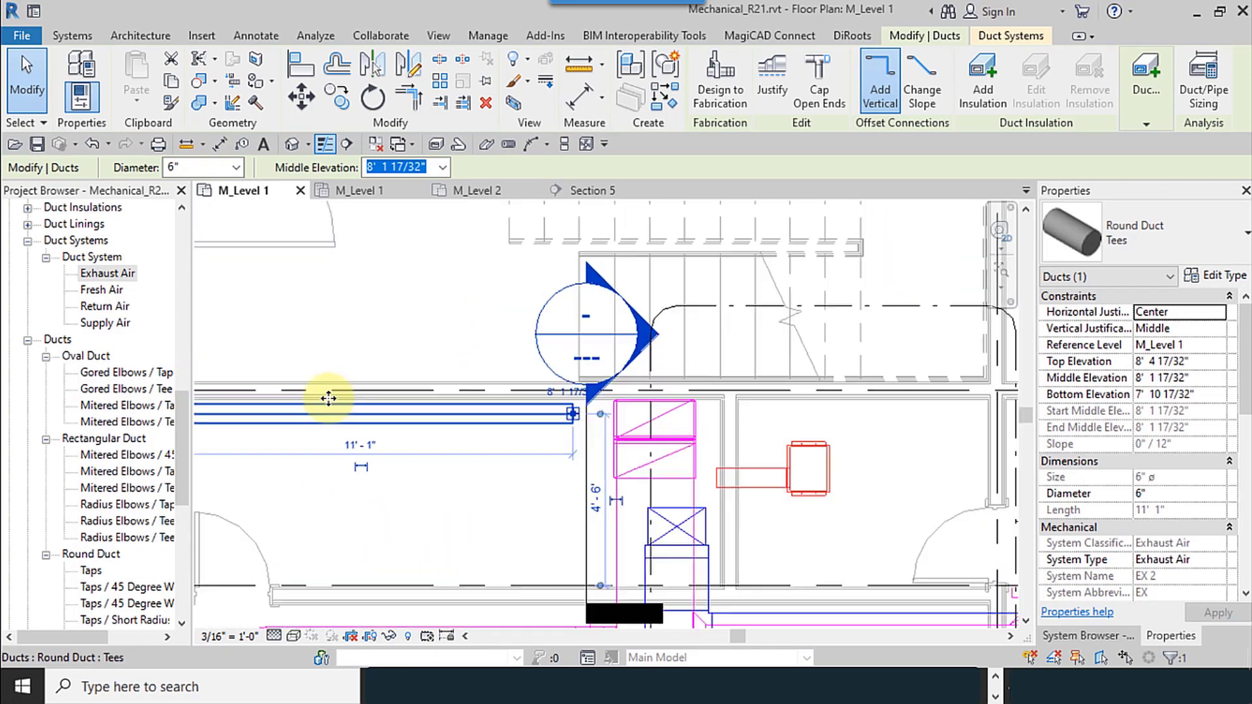
{"action": "scroll", "coordinate": [332, 456], "scroll_direction": "up", "scroll_amount": 1}
{"action": "middle_click_drag", "start_coordinate": [414, 441], "coordinate": [590, 387]}
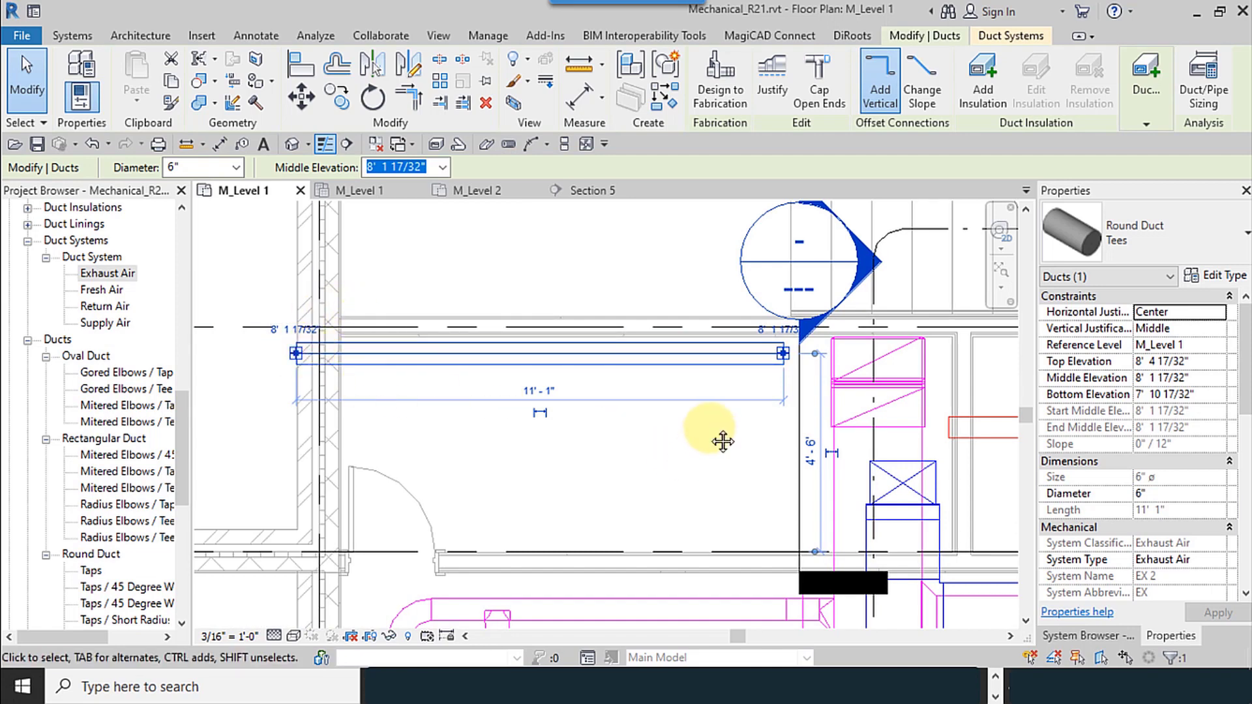
{"action": "middle_click_drag", "start_coordinate": [722, 439], "coordinate": [562, 492]}
{"action": "left_click", "coordinate": [840, 482]}
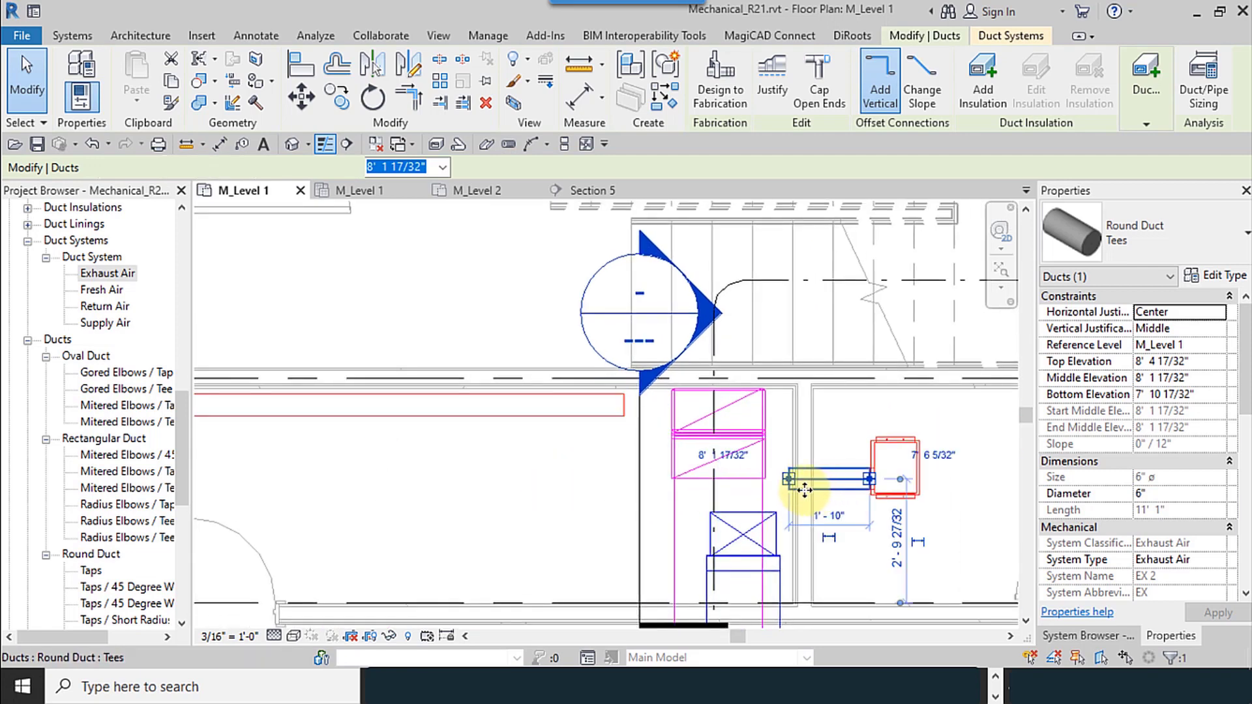
{"action": "mouse_move", "coordinate": [790, 480]}
{"action": "left_mouse_down"}
{"action": "mouse_move", "coordinate": [775, 481]}
{"action": "mouse_move", "coordinate": [784, 487]}
{"action": "left_mouse_up"}
- Draw a 6" duct diagonally at 135° from the fan stub's open end and connect it to the long exhaust duct
{"action": "right_click", "coordinate": [775, 483]}
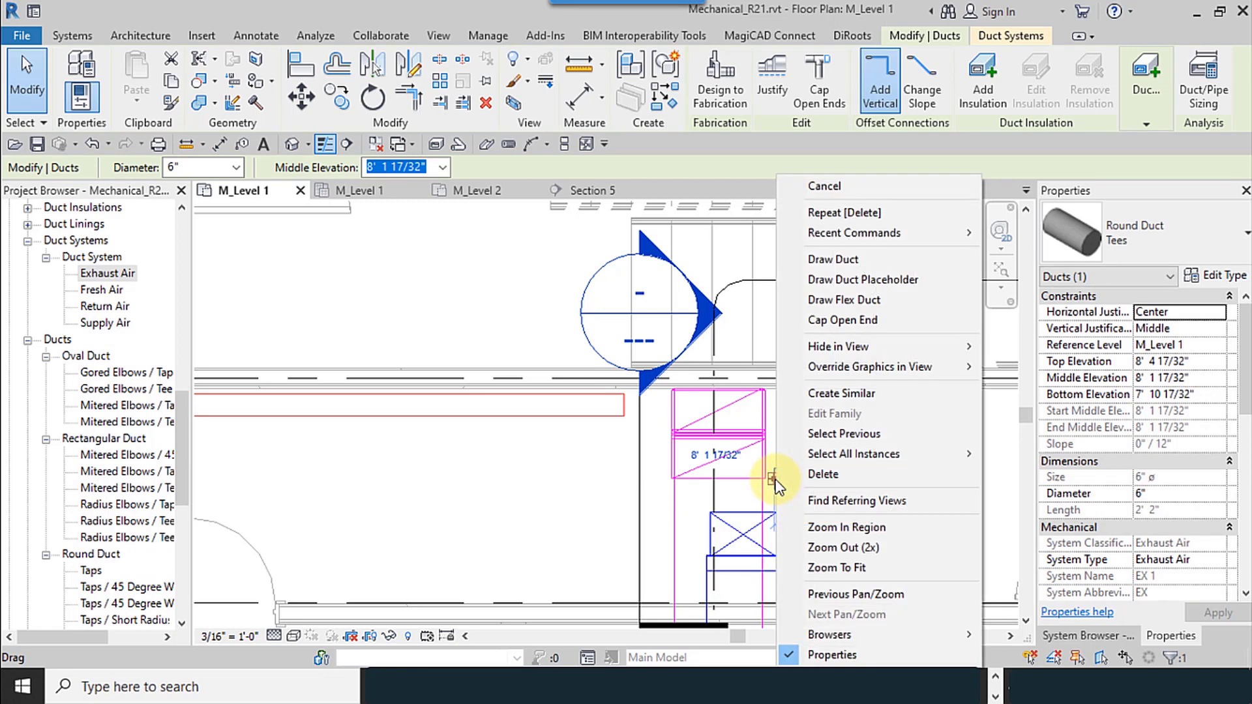
{"action": "left_click", "coordinate": [832, 259]}
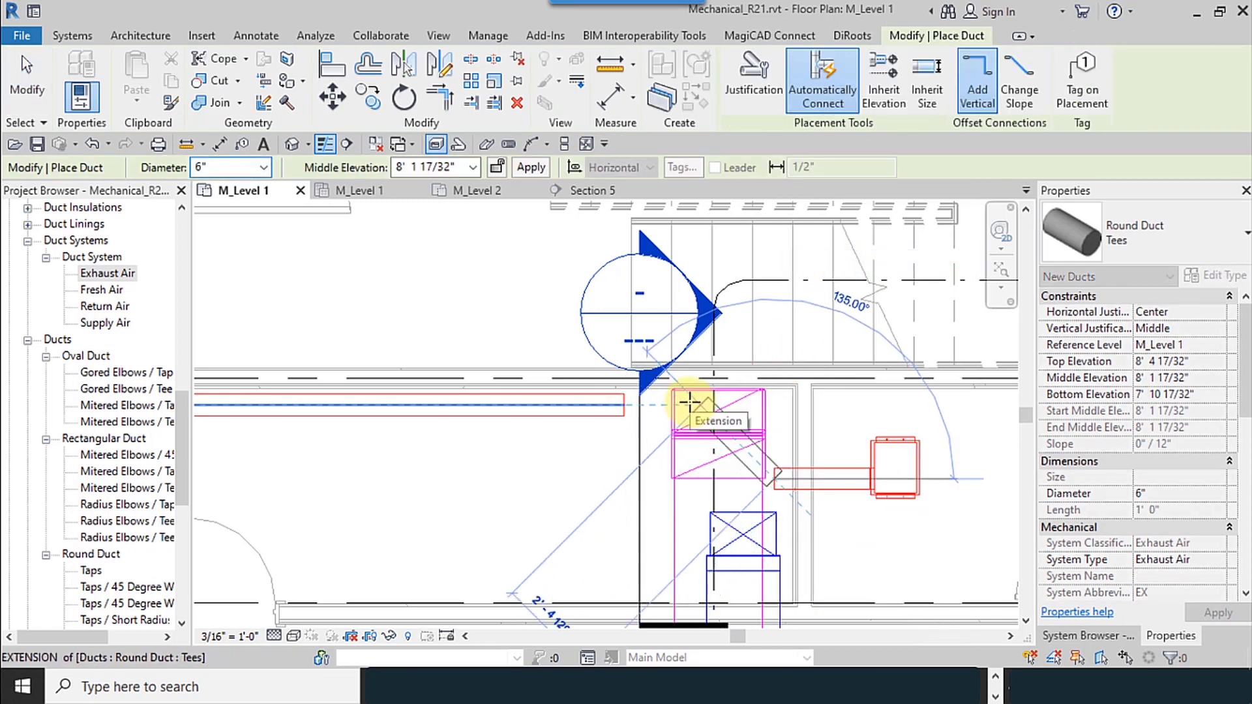
{"action": "left_click", "coordinate": [638, 405]}
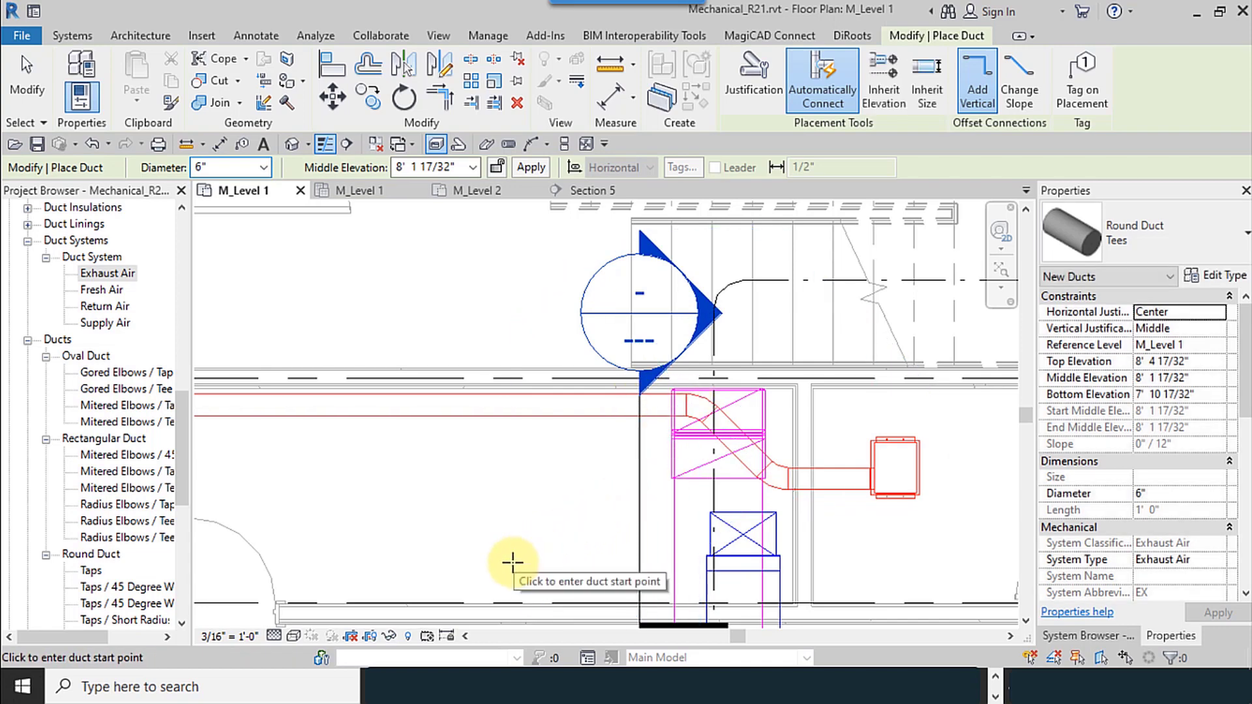
{"action": "left_click", "coordinate": [29, 88]}
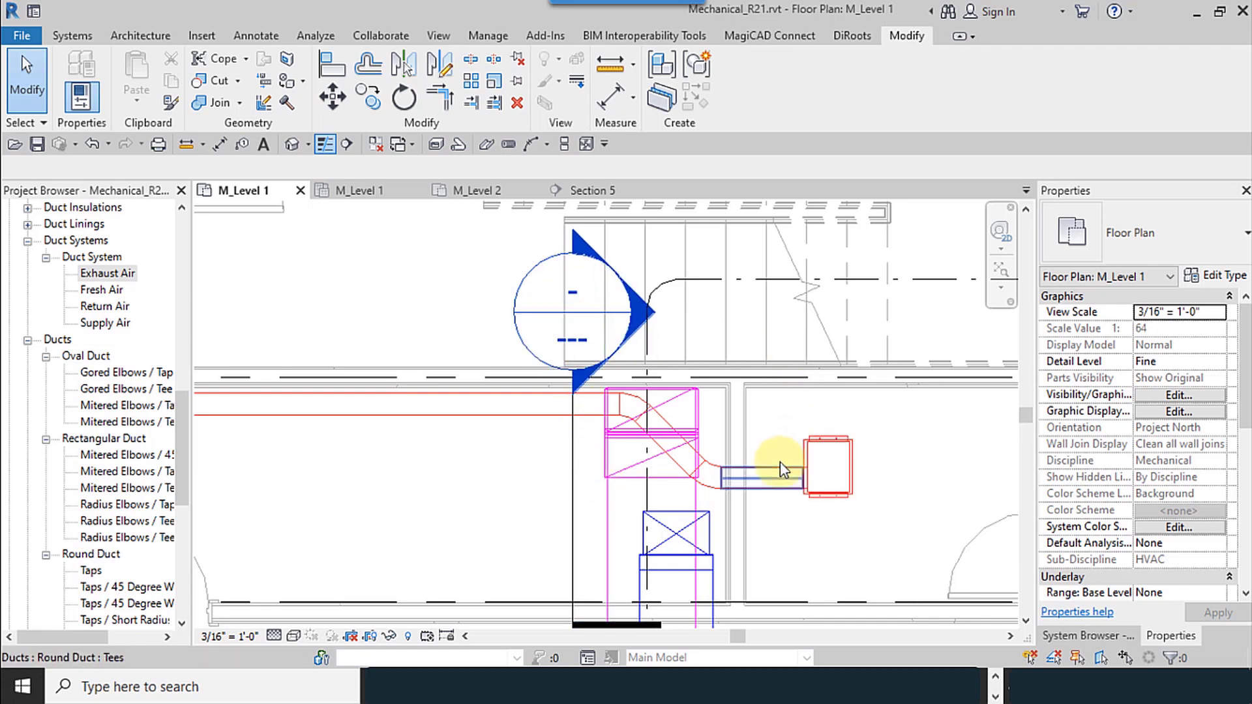
- Delete the elbow joining the fan stub to the diagonal duct and shorten the stub to about 10"
{"action": "left_click", "coordinate": [743, 499]}
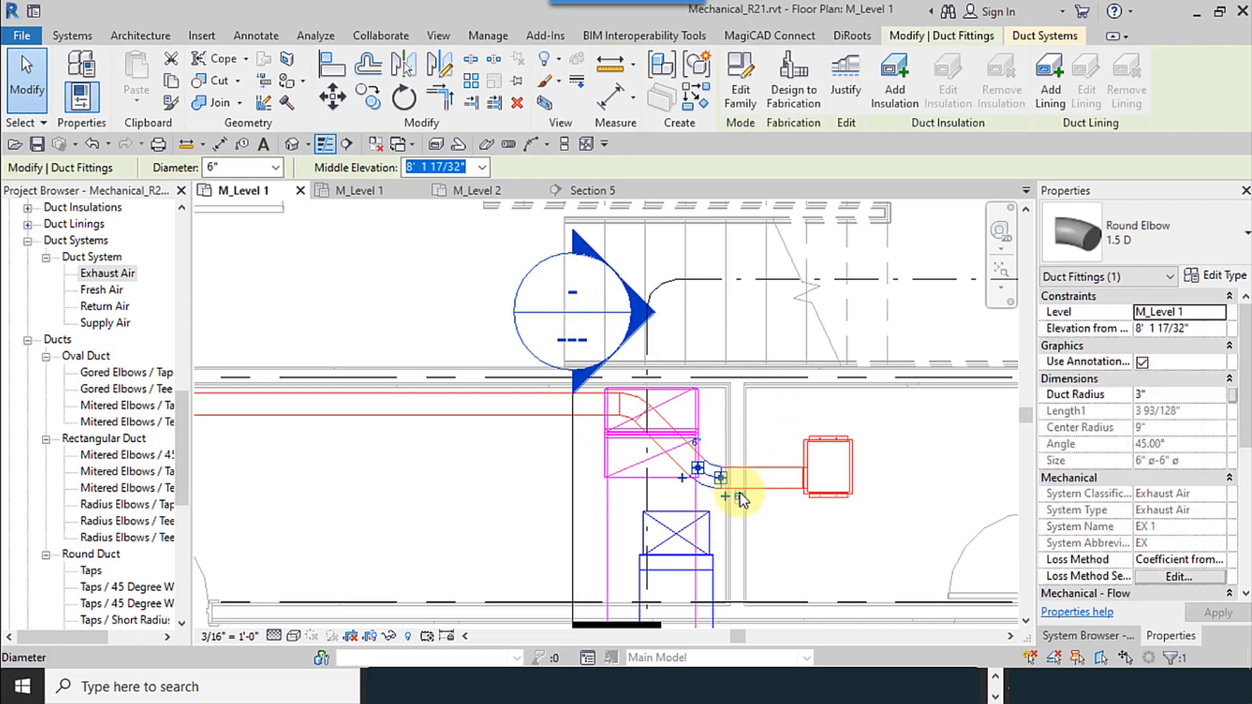
{"action": "key", "text": "Delete"}
{"action": "left_click", "coordinate": [725, 479]}
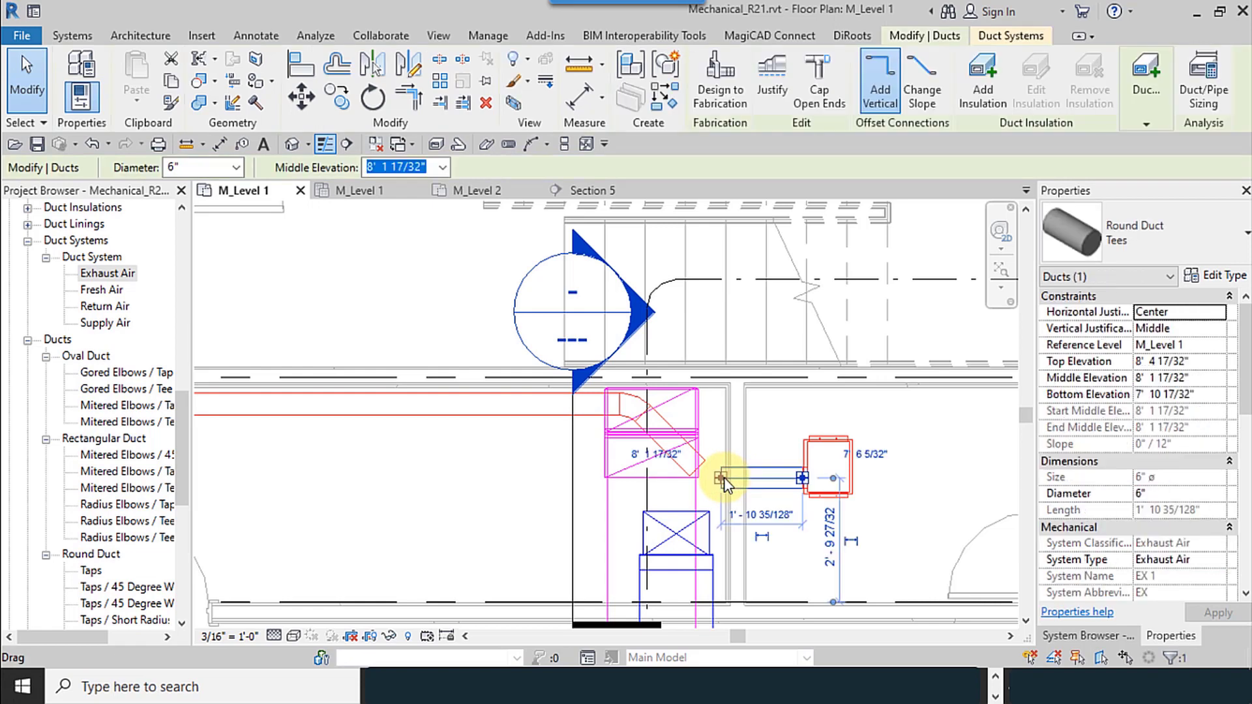
{"action": "key", "text": "Delete"}
{"action": "left_click_drag", "start_coordinate": [771, 484], "coordinate": [769, 481]}
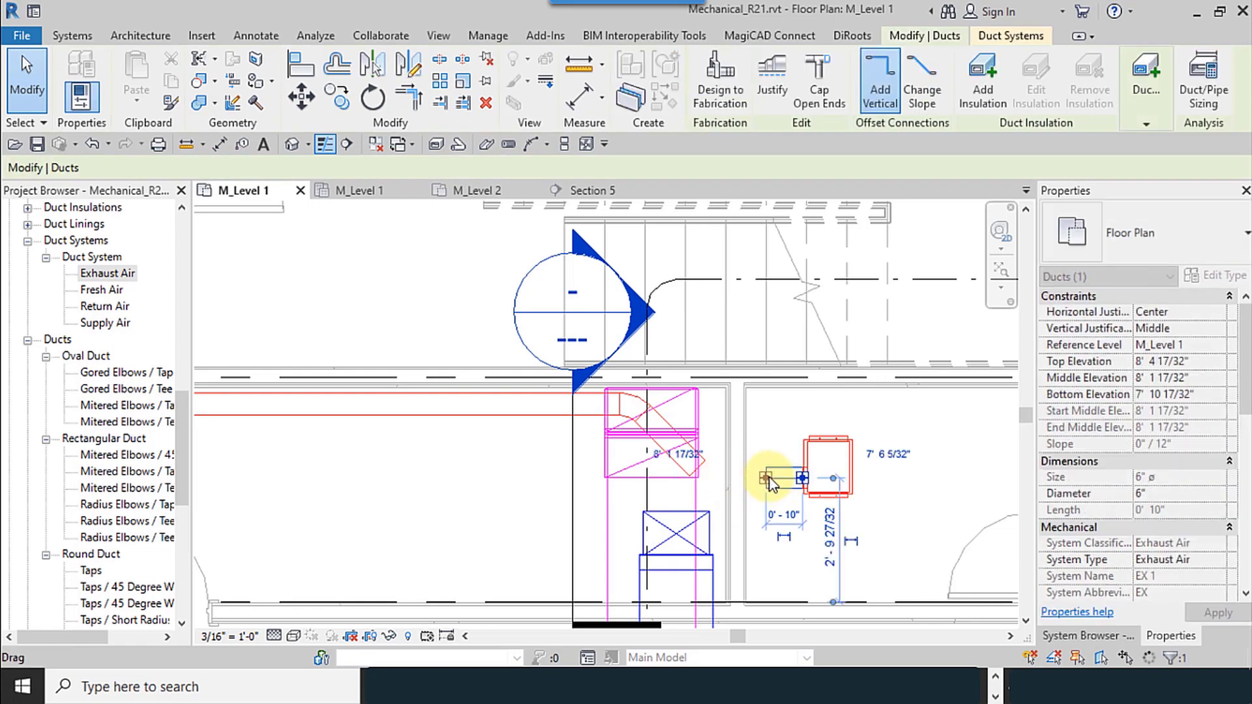
- Draw a 6" duct from the fan stub's open end up to the long duct's centreline, with a short run turning toward it
{"action": "right_click", "coordinate": [768, 479]}
{"action": "left_click", "coordinate": [817, 262]}
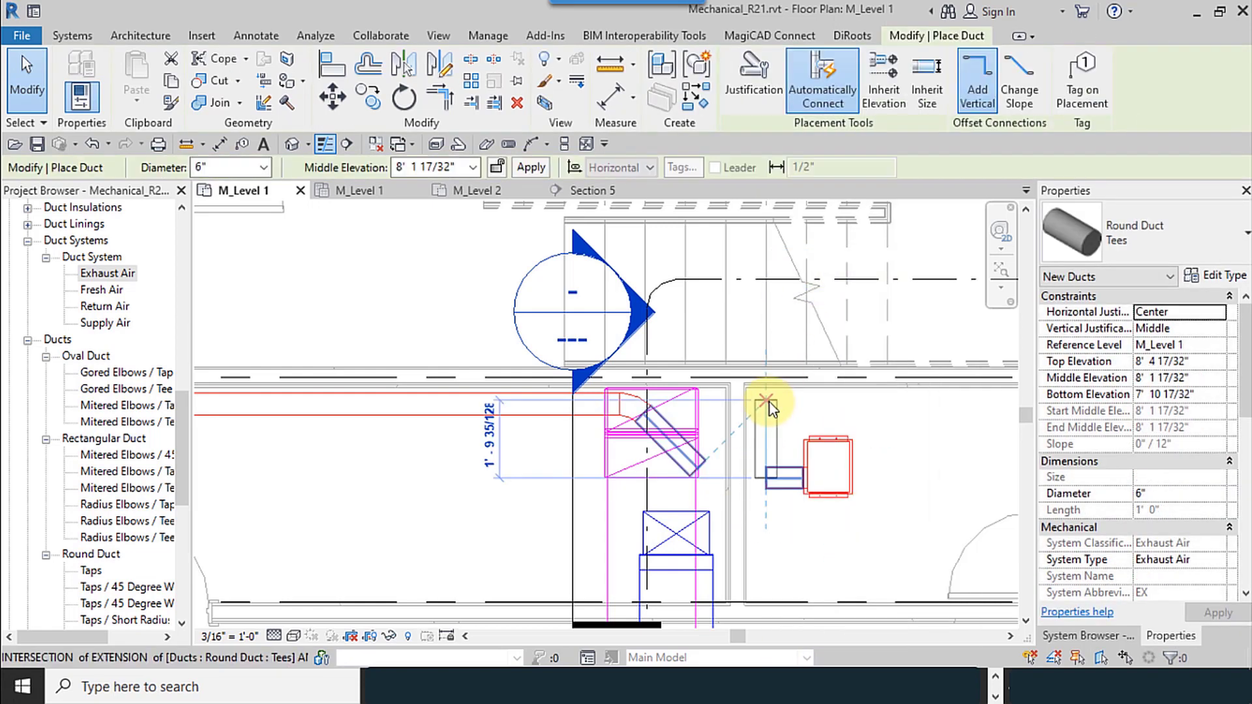
{"action": "left_click", "coordinate": [768, 404]}
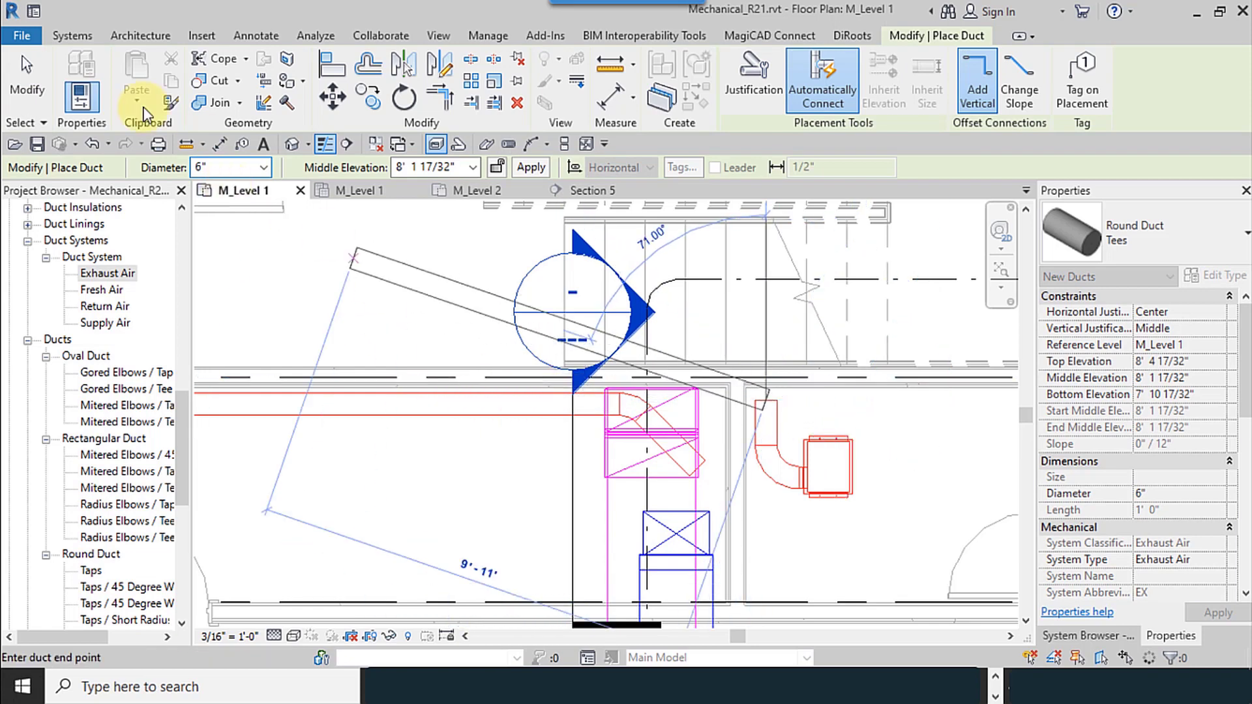
{"action": "left_click", "coordinate": [713, 400]}
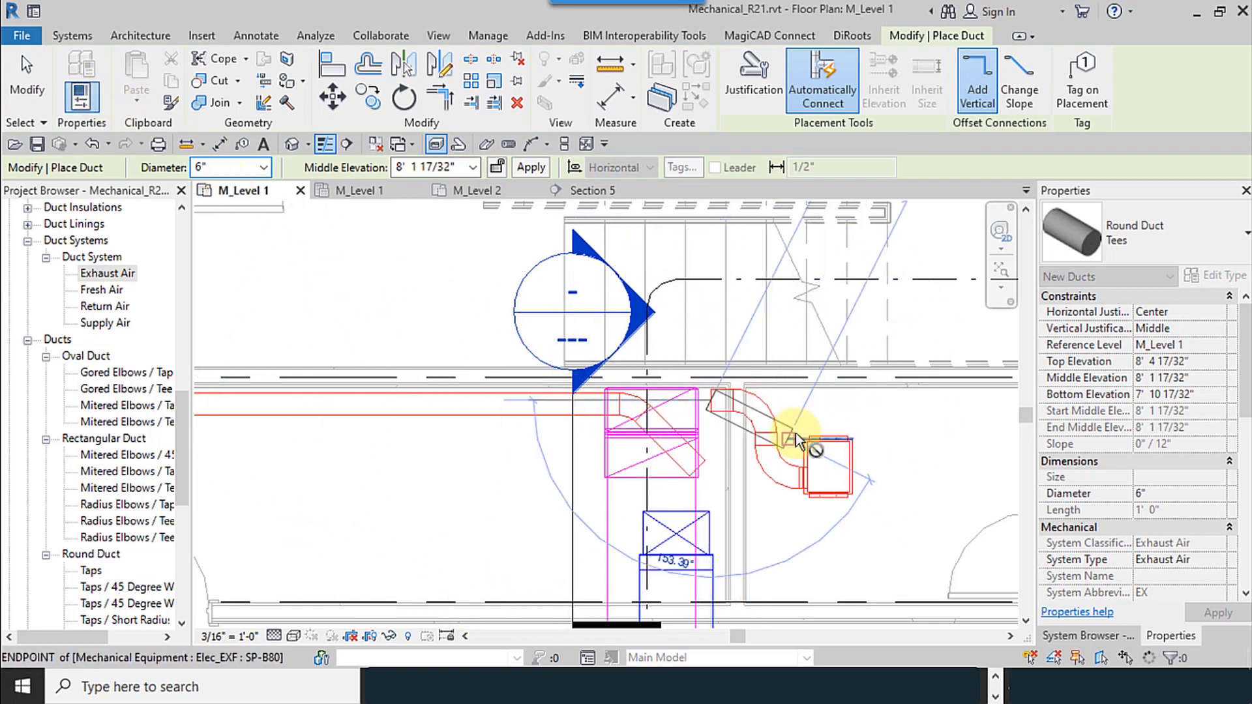
{"action": "key", "text": "Escape"}
{"action": "key", "text": "Escape"}
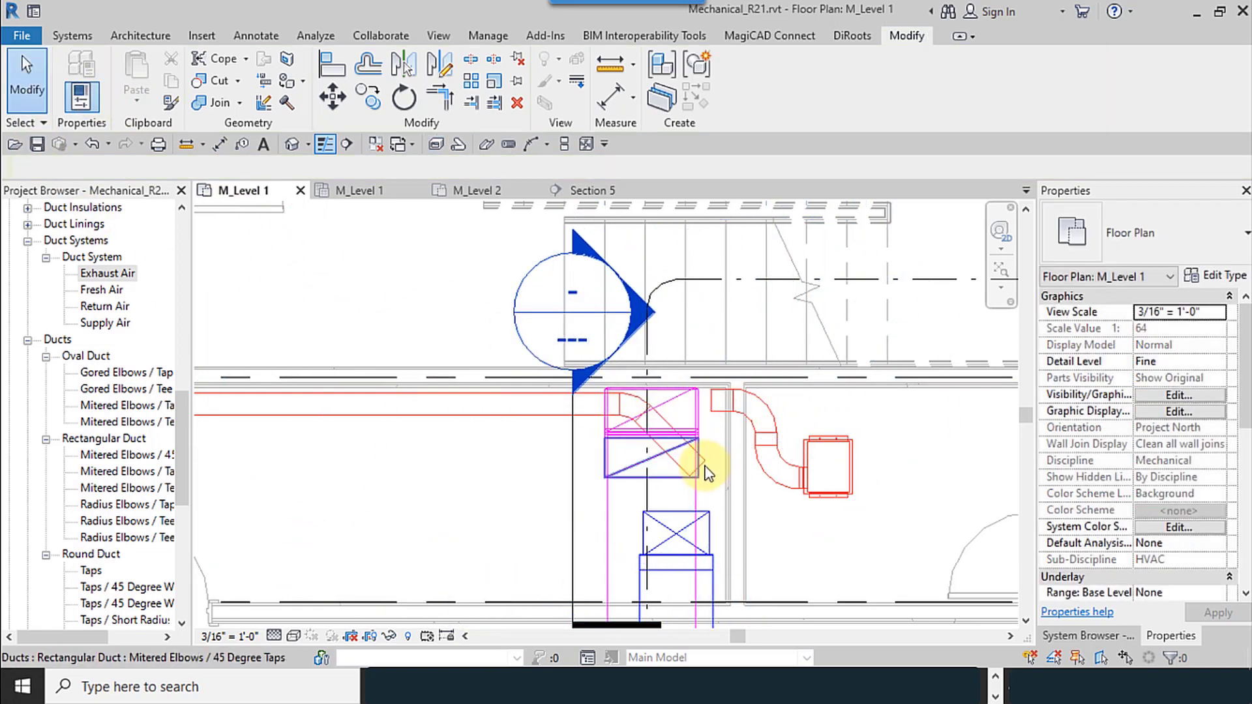
- Delete the leftover diagonal duct and the elbow at the end of the long exhaust duct
{"action": "left_click", "coordinate": [709, 464]}
{"action": "key", "text": "Escape"}
{"action": "scroll", "coordinate": [726, 483], "scroll_direction": "up", "scroll_amount": 2}
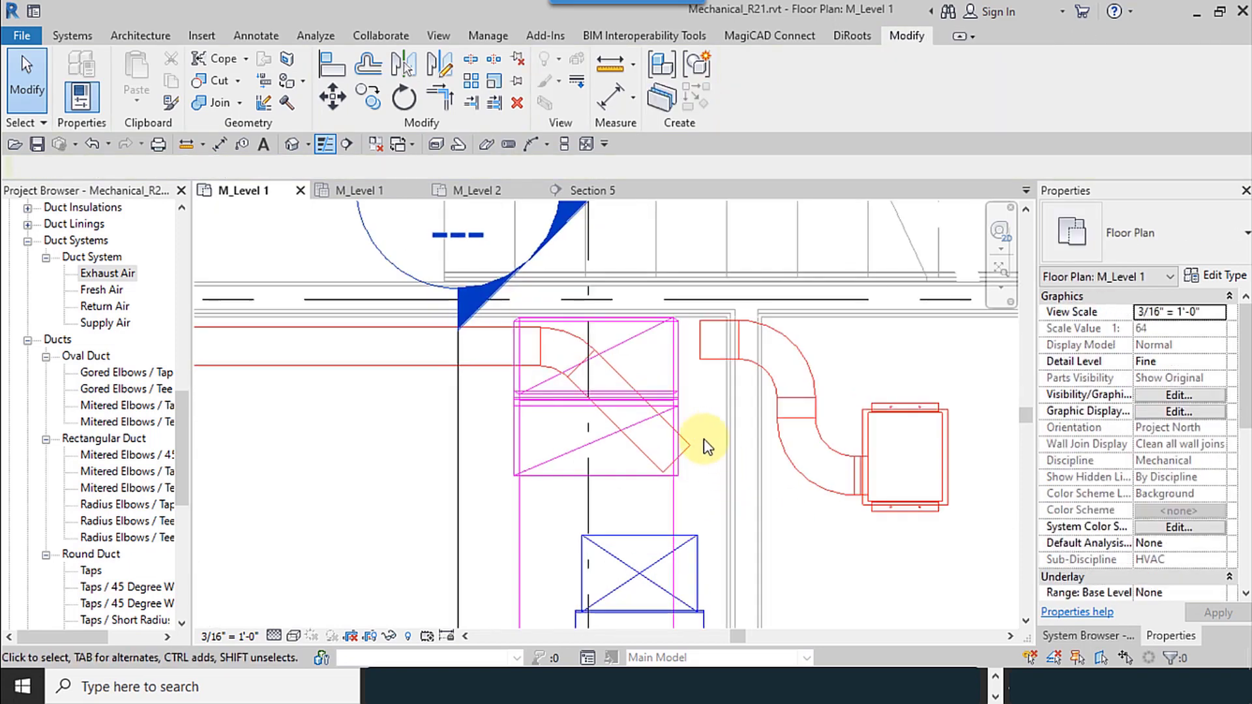
{"action": "left_click", "coordinate": [698, 444]}
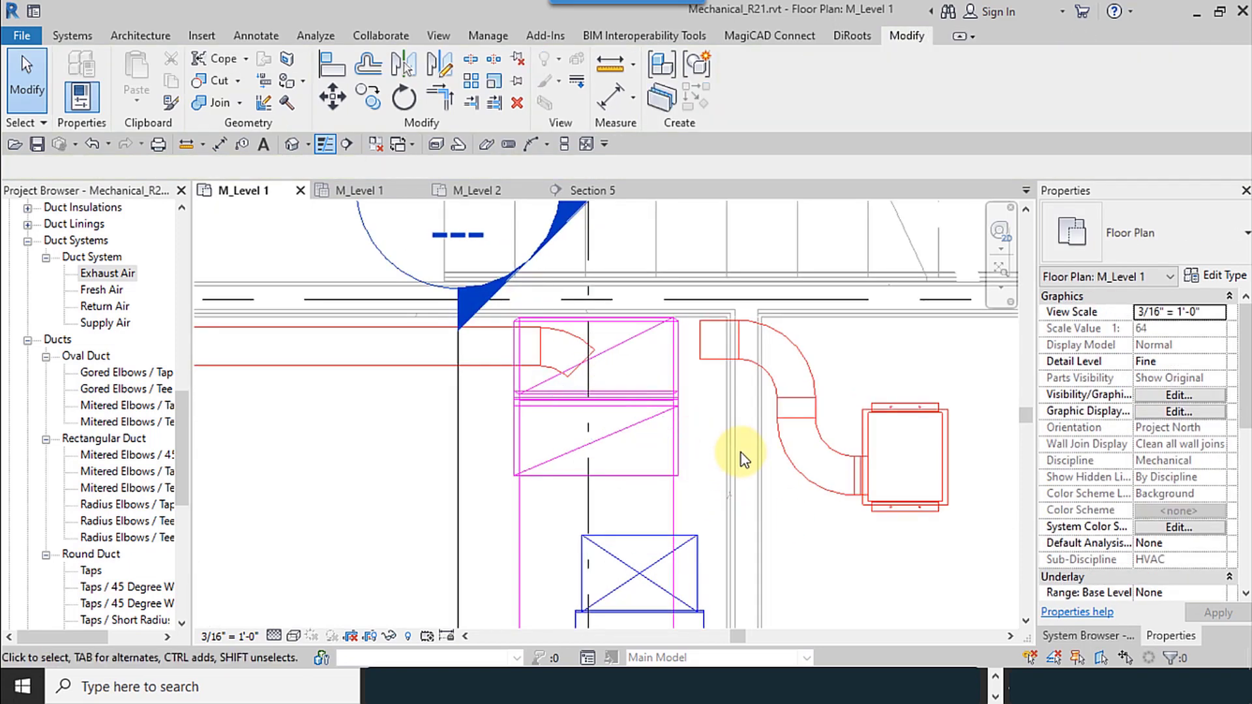
{"action": "key", "text": "Delete"}
{"action": "left_click", "coordinate": [581, 356]}
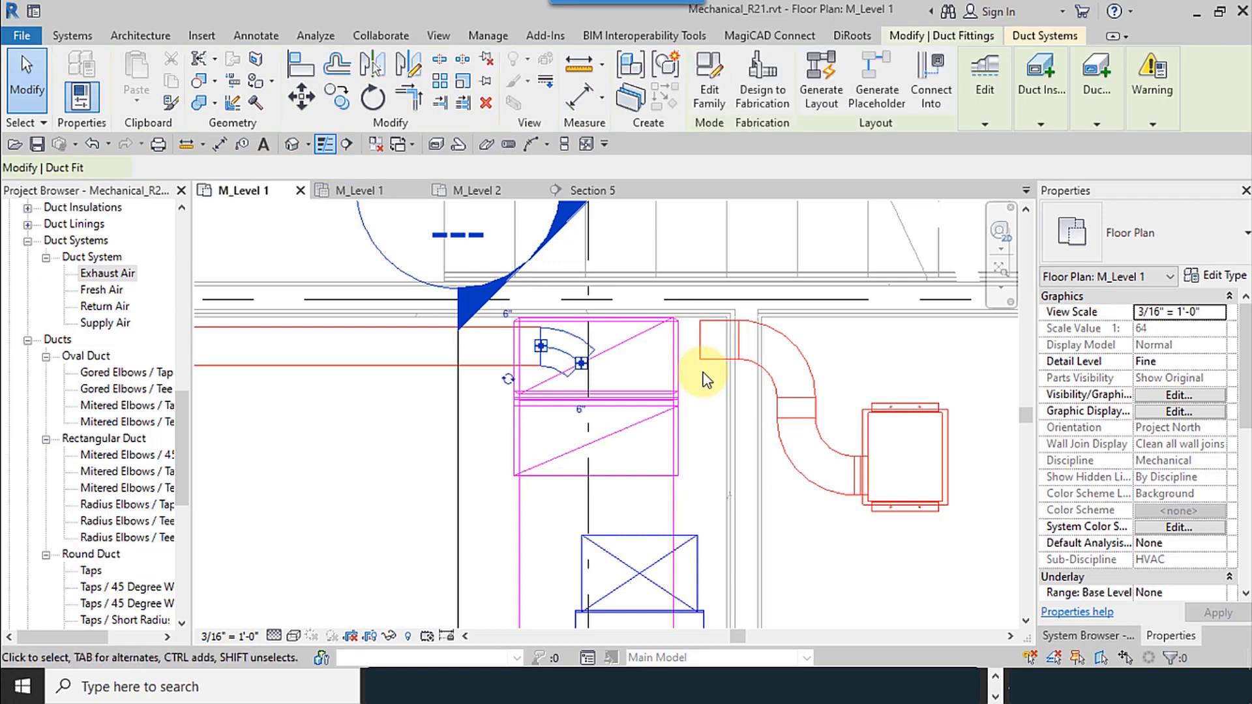
{"action": "key", "text": "Delete"}
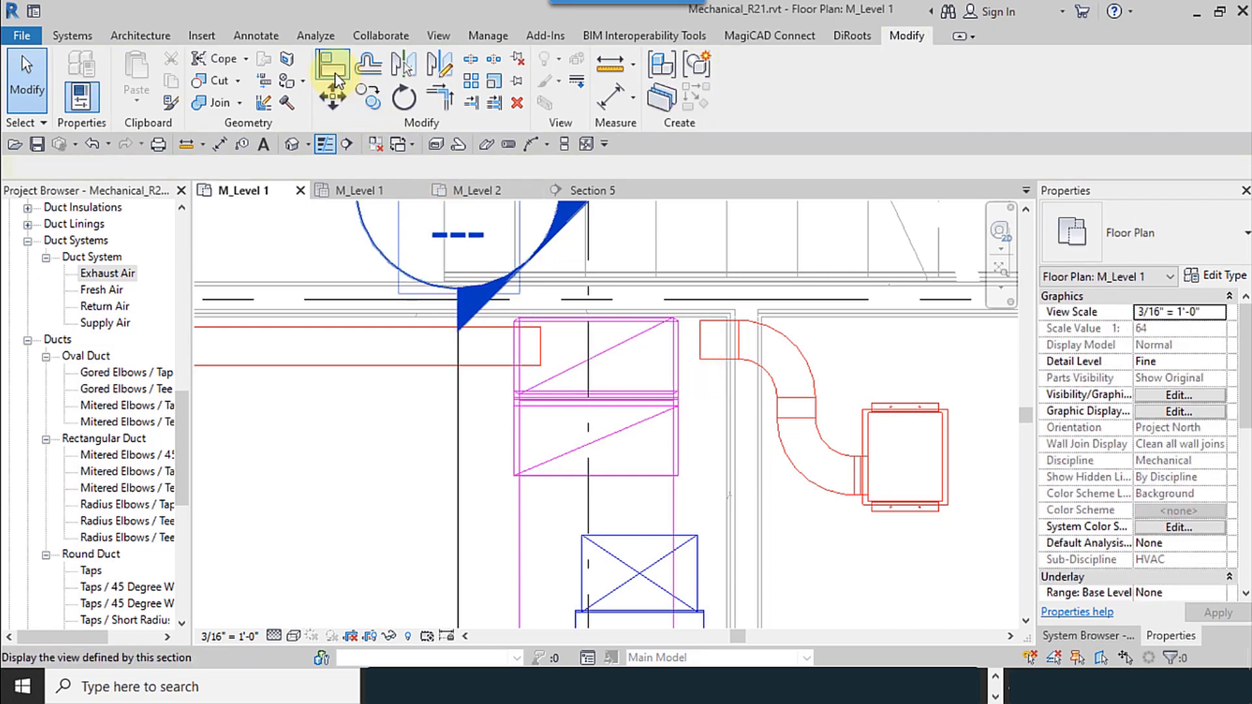
- Align the short turning duct with the long exhaust duct's centreline and connect the long duct's open end to it
{"action": "left_click", "coordinate": [436, 346]}
{"action": "left_click", "coordinate": [715, 346]}
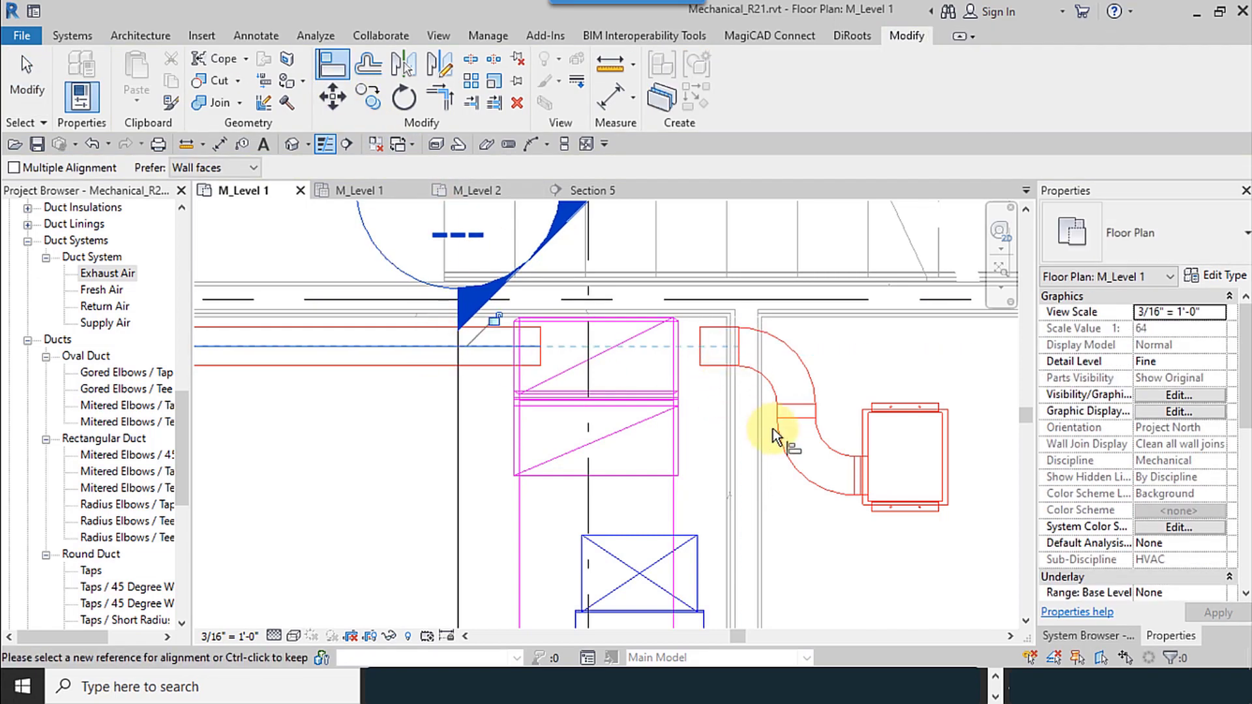
{"action": "key", "text": "Escape"}
{"action": "key", "text": "Escape"}
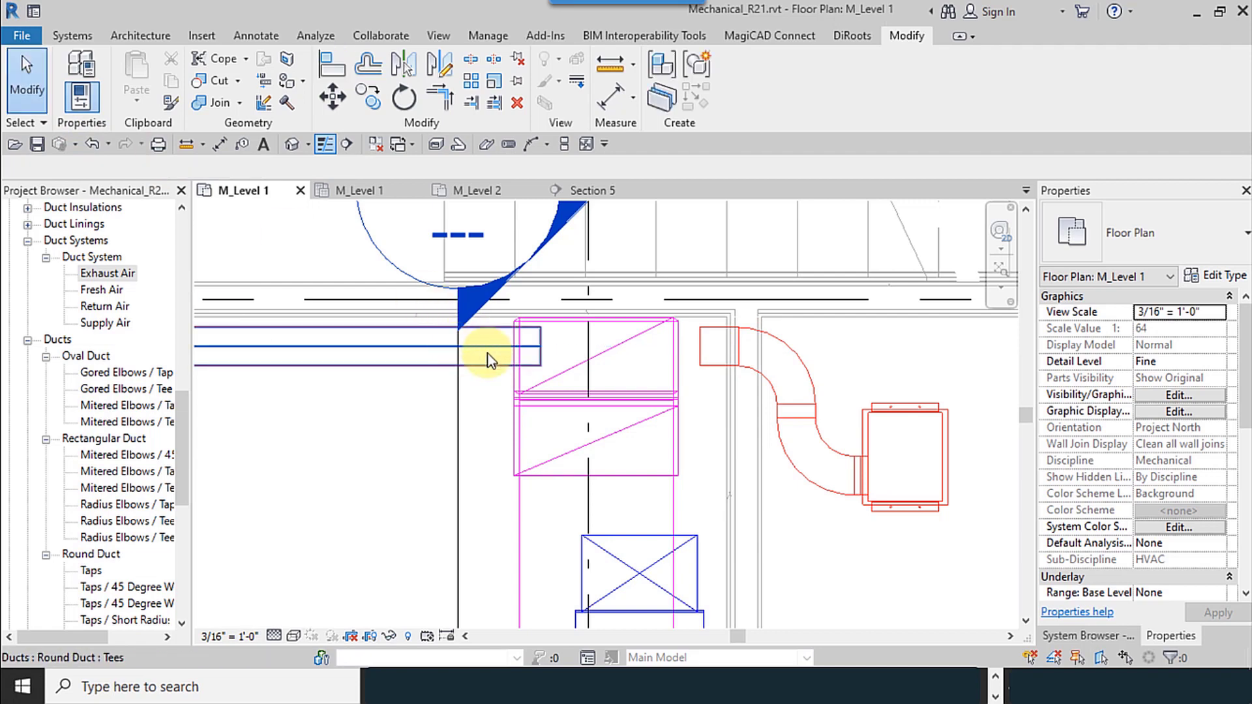
{"action": "left_click", "coordinate": [551, 364]}
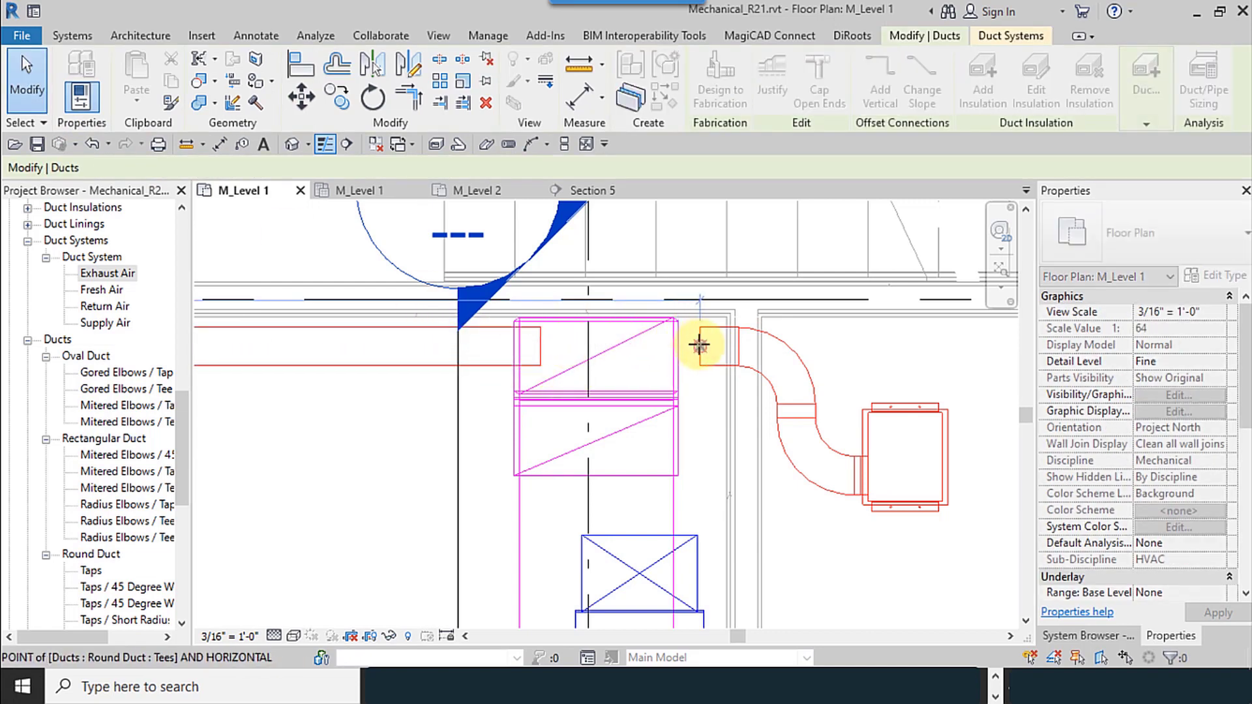
{"action": "left_click", "coordinate": [827, 505]}
- Change both elbows of the offset near the exhaust fan to the Round Elbow 1 D type
{"action": "left_click", "coordinate": [815, 369]}
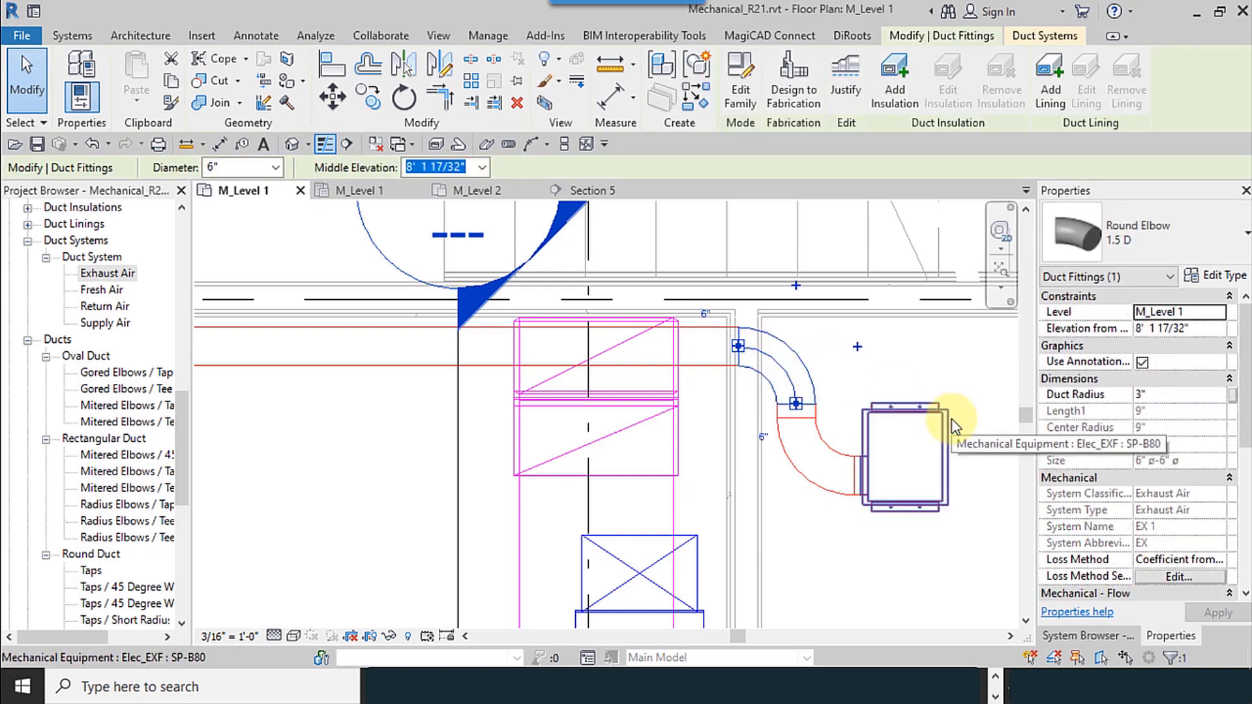
{"action": "left_click", "coordinate": [851, 470], "text": "ctrl"}
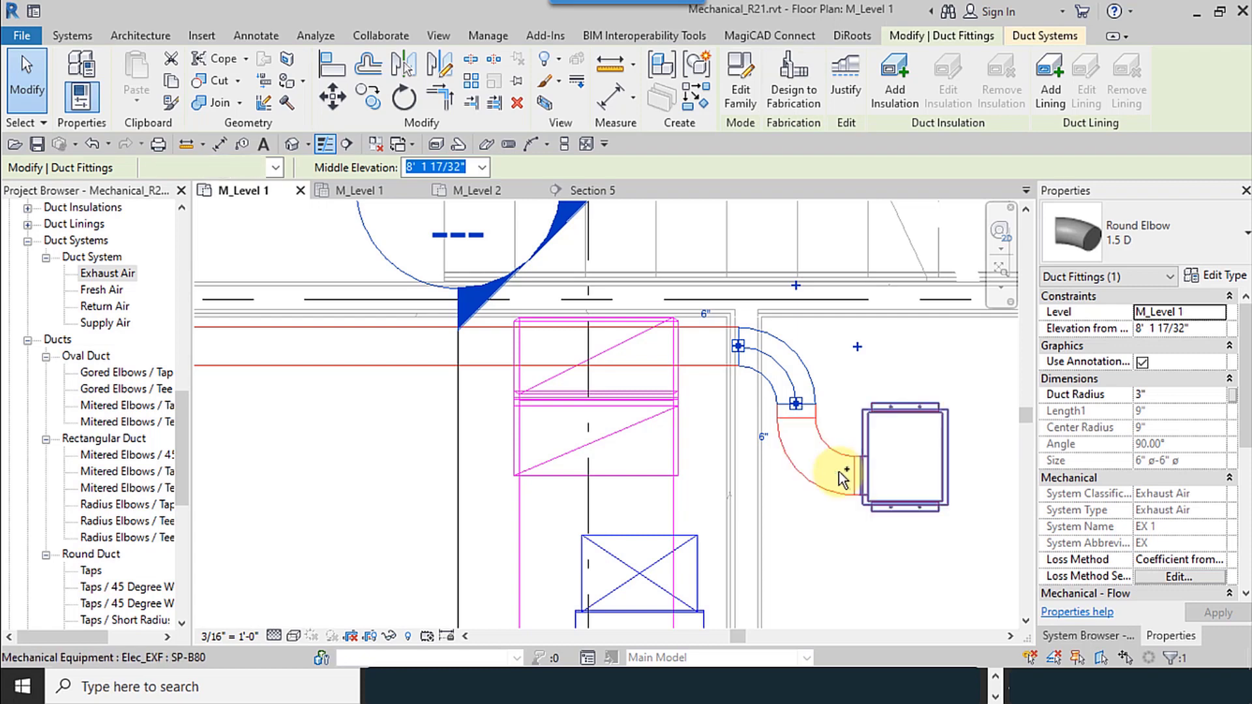
{"action": "left_click", "coordinate": [841, 558]}
{"action": "left_click", "coordinate": [824, 486]}
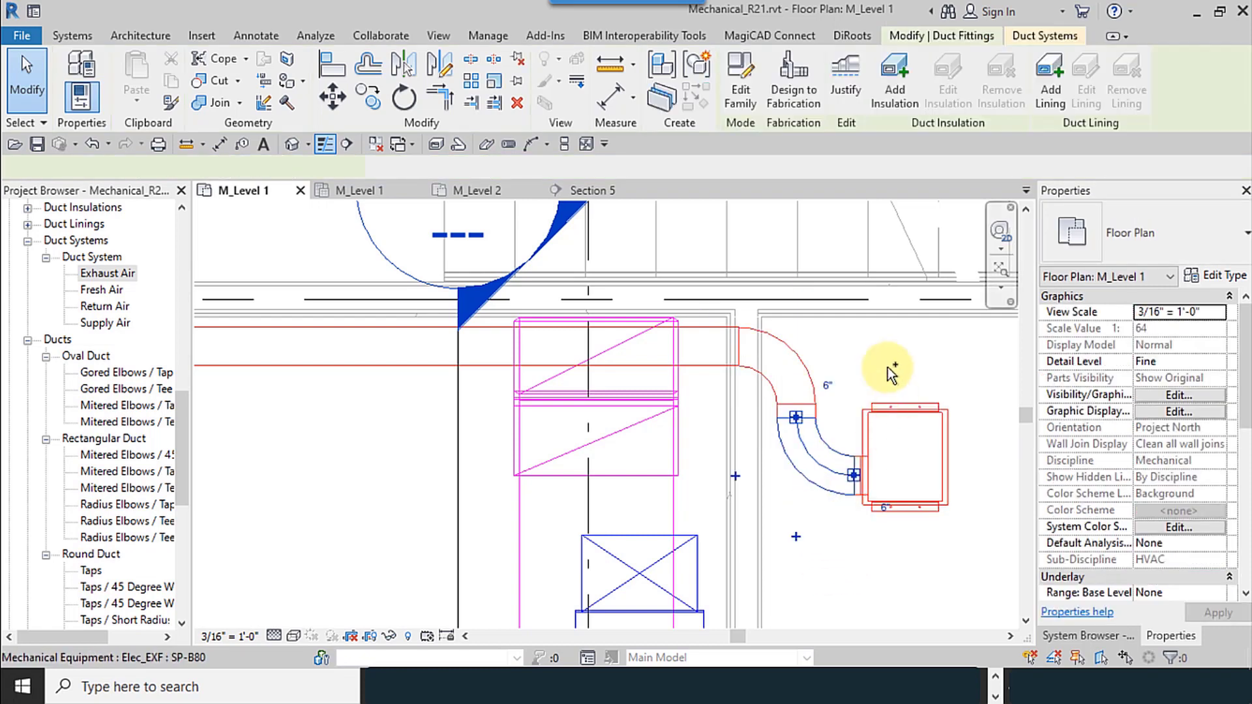
{"action": "left_click", "coordinate": [812, 381]}
{"action": "left_click", "coordinate": [1164, 251]}
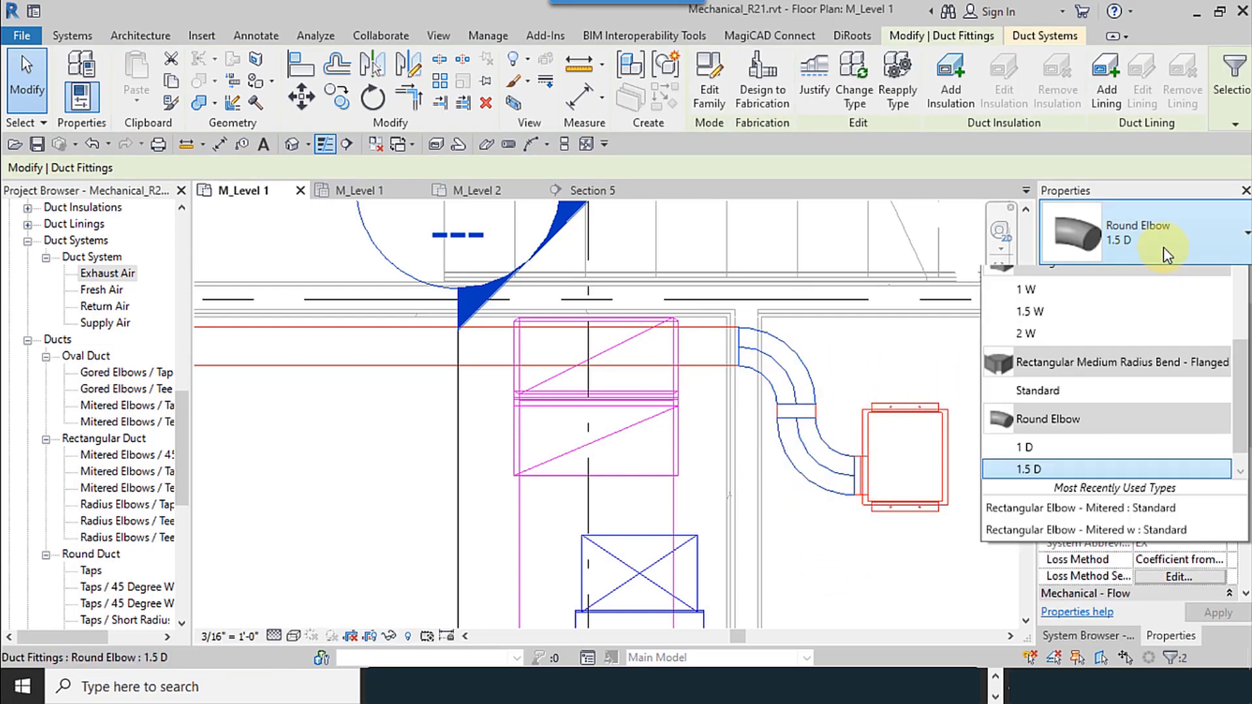
{"action": "left_click", "coordinate": [1035, 463]}
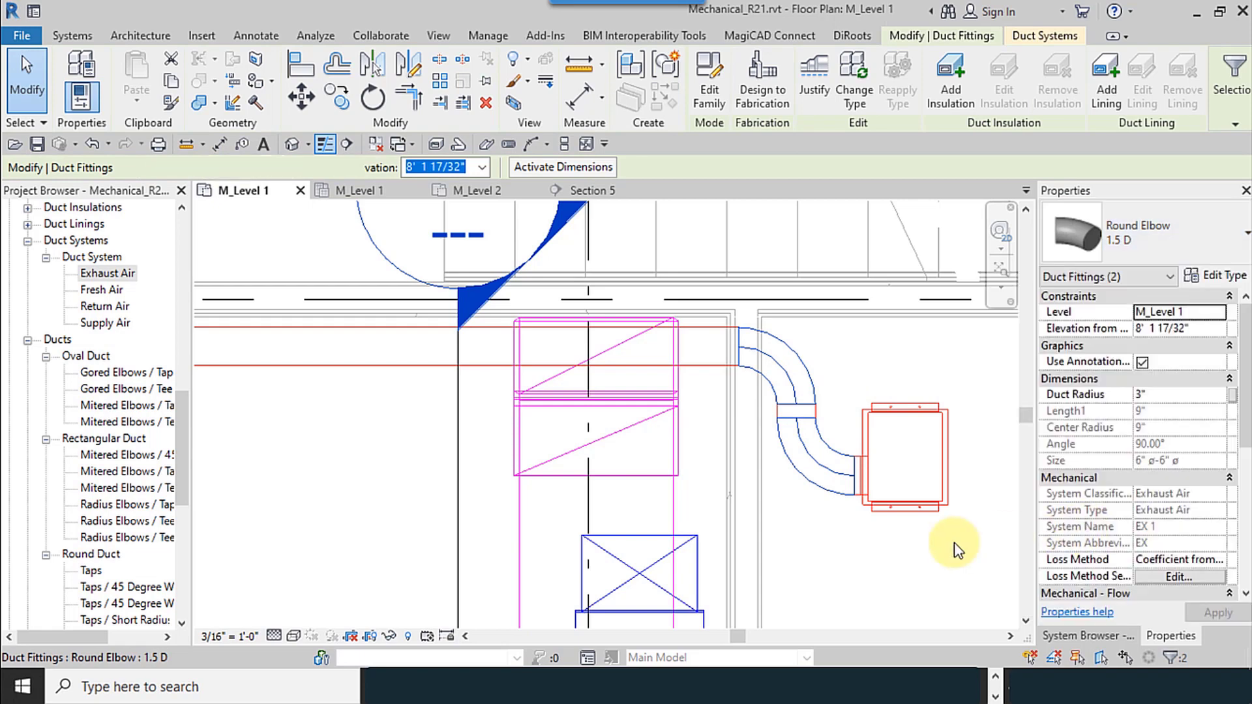
- Nudge the short duct between the two elbows a few increments toward the exhaust fan
{"action": "left_click", "coordinate": [858, 565]}
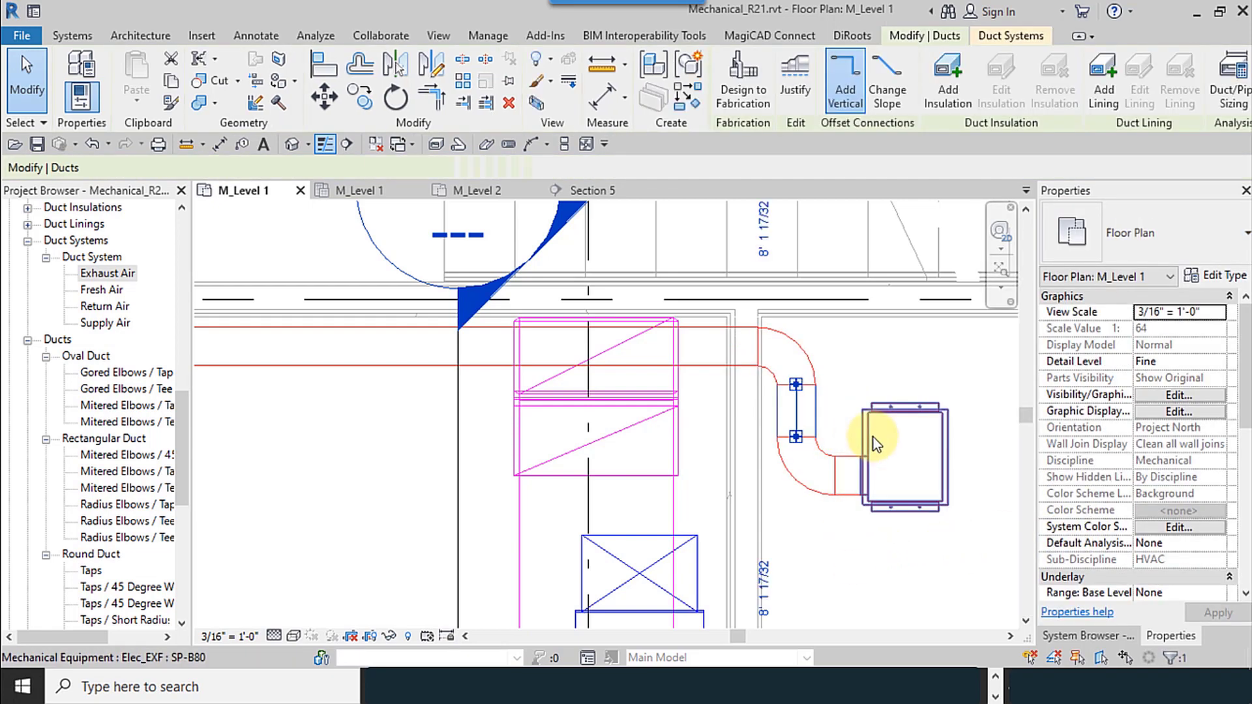
{"action": "key", "text": "Right"}
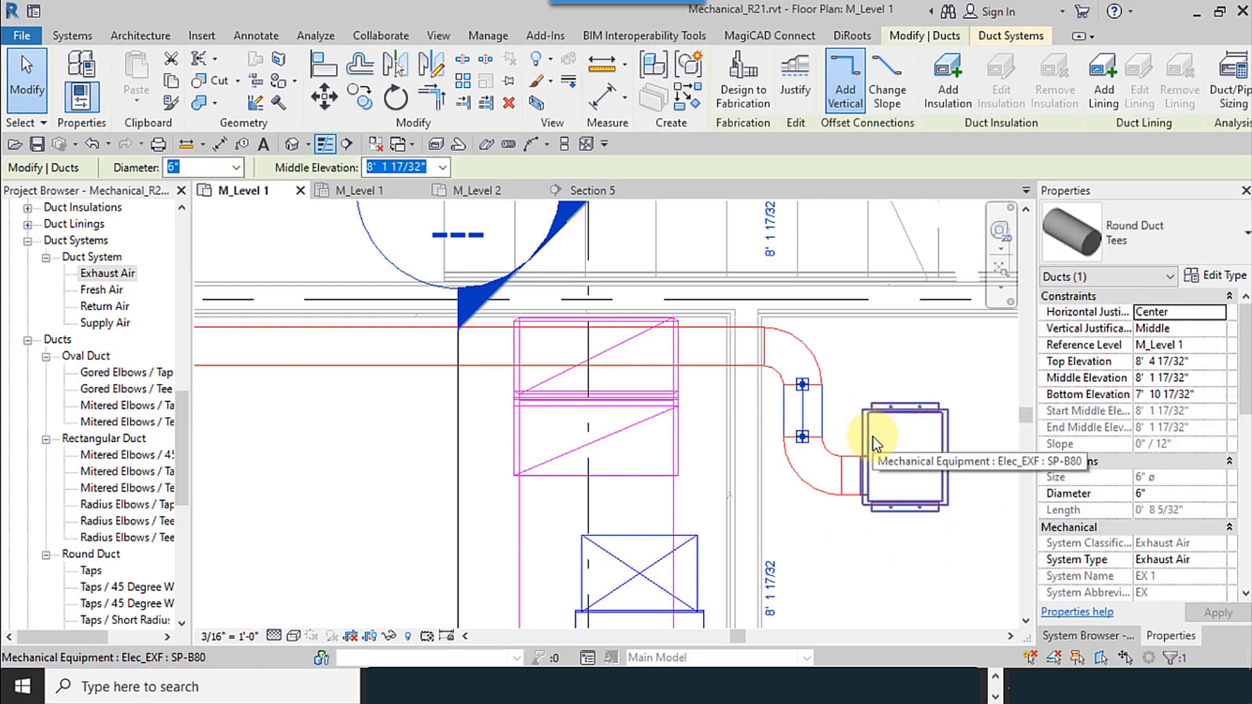
{"action": "key", "text": "Right"}
{"action": "key", "text": "Right"}
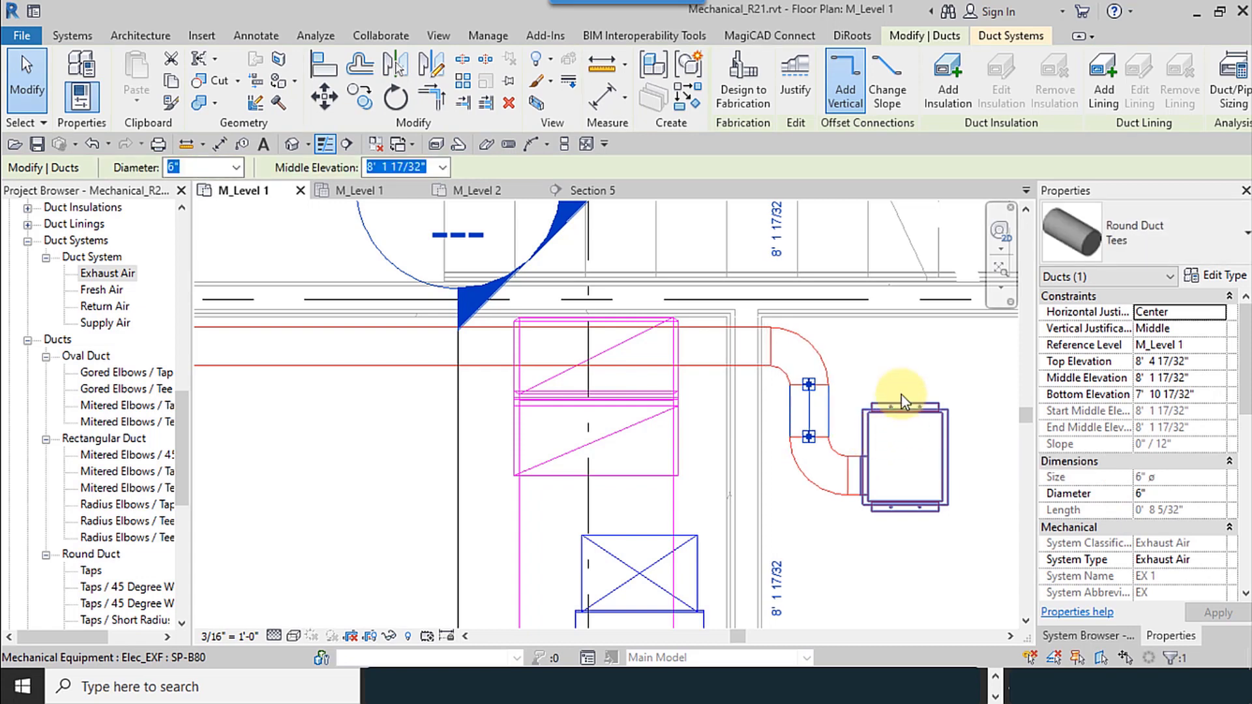
{"action": "left_click", "coordinate": [880, 386]}
- Check where the open end of the long exhaust duct meets the exterior wall
{"action": "scroll", "coordinate": [731, 447], "scroll_direction": "down", "scroll_amount": 3}
{"action": "middle_click_drag", "start_coordinate": [508, 502], "coordinate": [604, 481]}
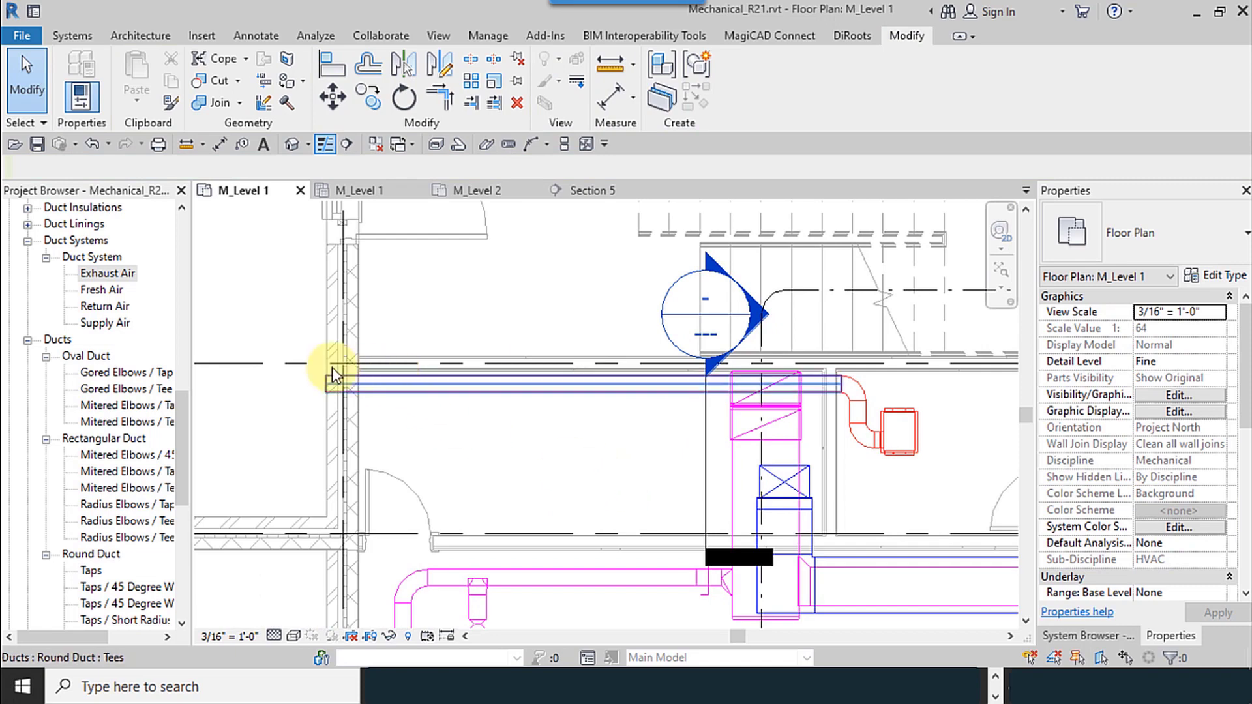
{"action": "scroll", "coordinate": [331, 366], "scroll_direction": "up", "scroll_amount": 3}
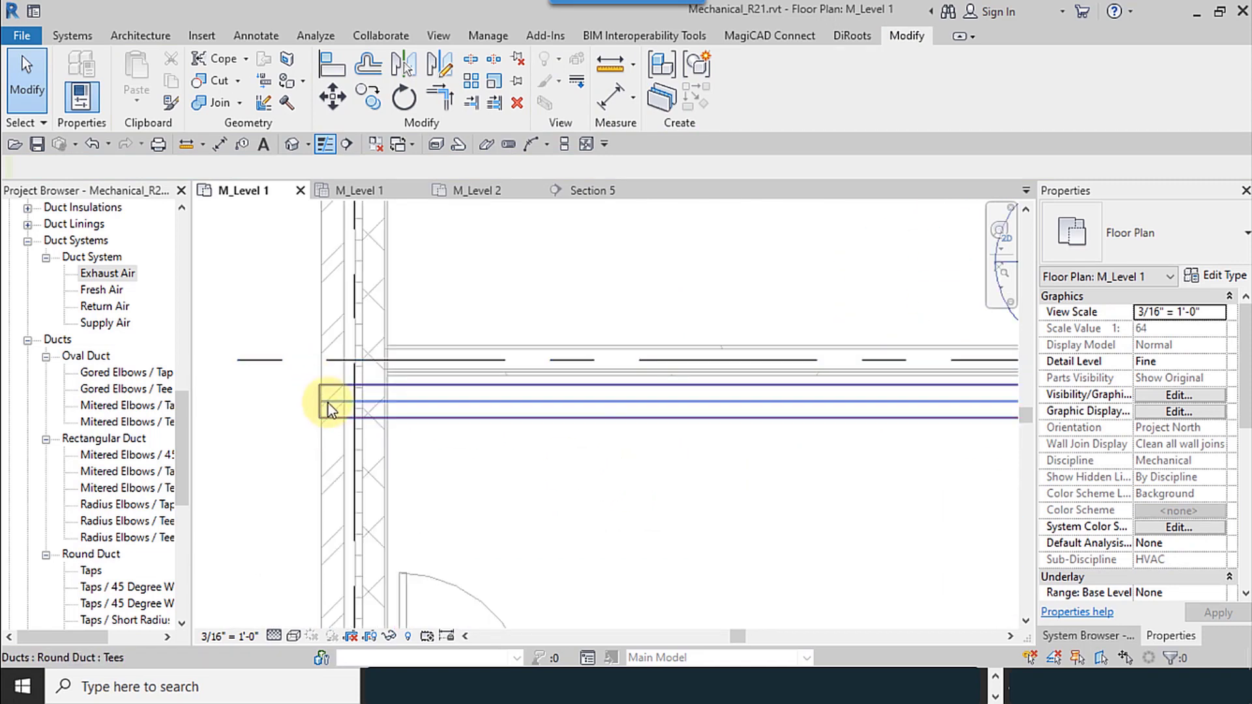
{"action": "scroll", "coordinate": [328, 408], "scroll_direction": "up", "scroll_amount": 2}
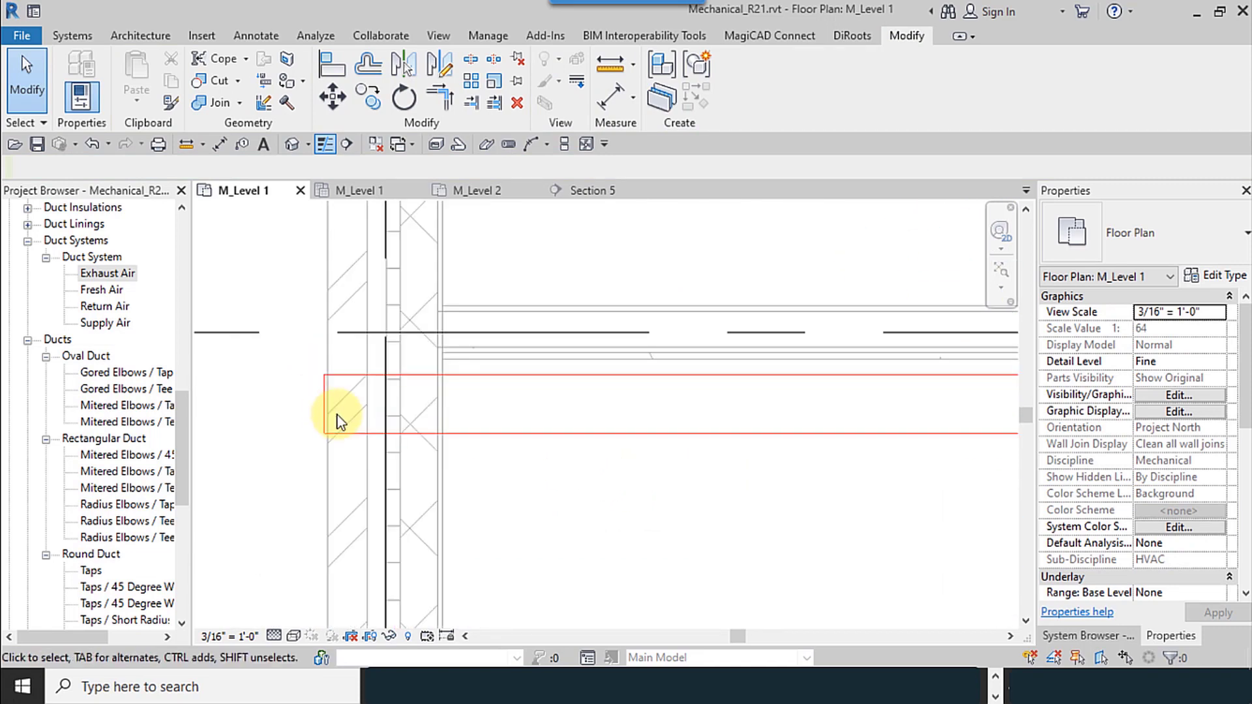
{"action": "left_click_drag", "start_coordinate": [325, 408], "coordinate": [325, 405]}
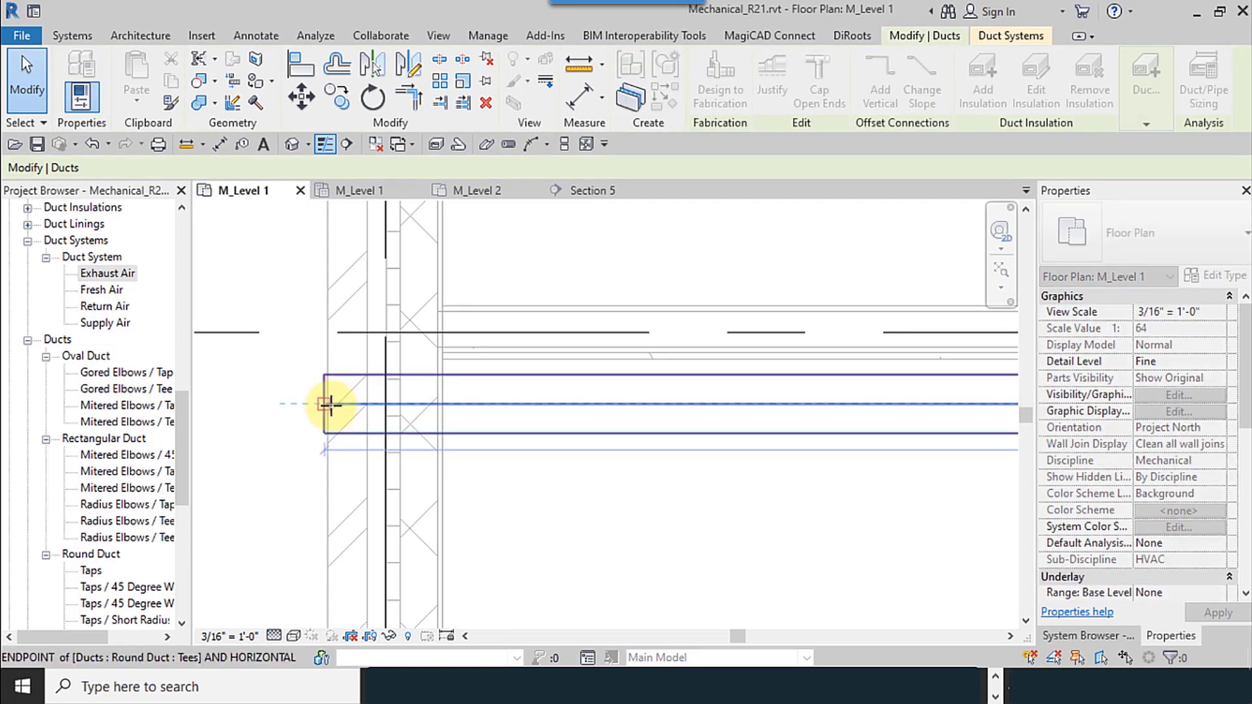
{"action": "left_click_drag", "start_coordinate": [458, 426], "coordinate": [458, 426]}
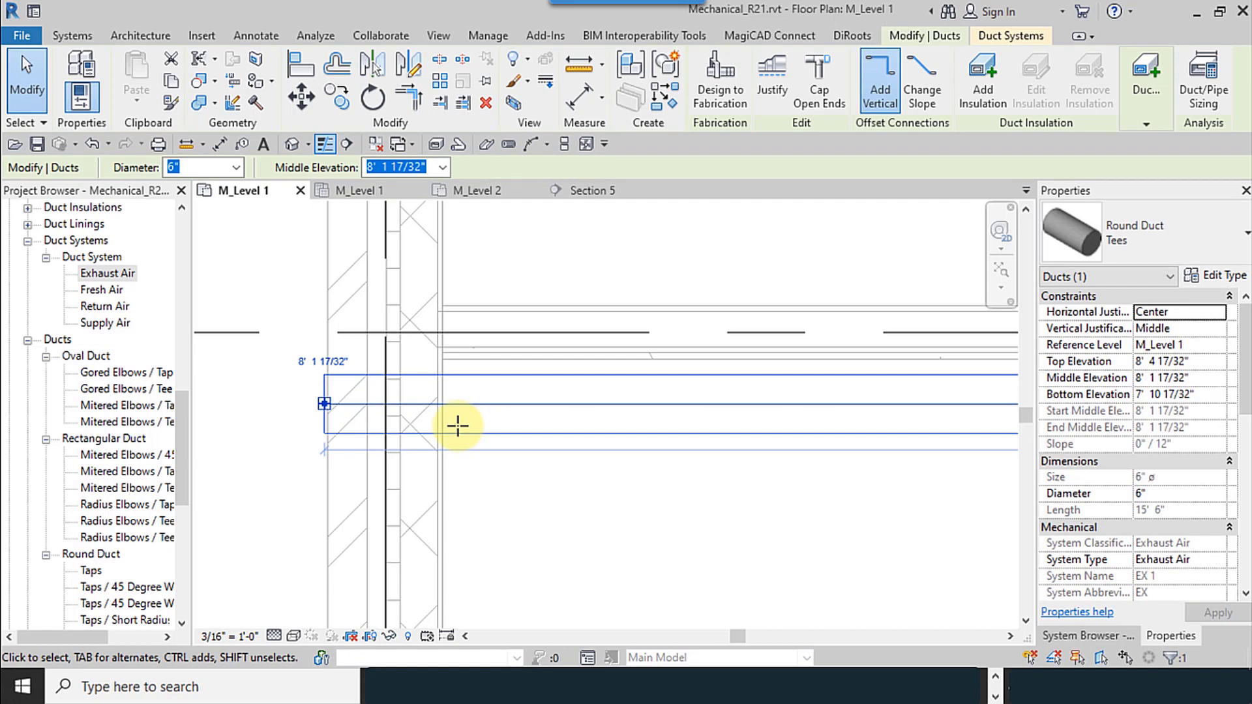
{"action": "key", "text": "Escape"}
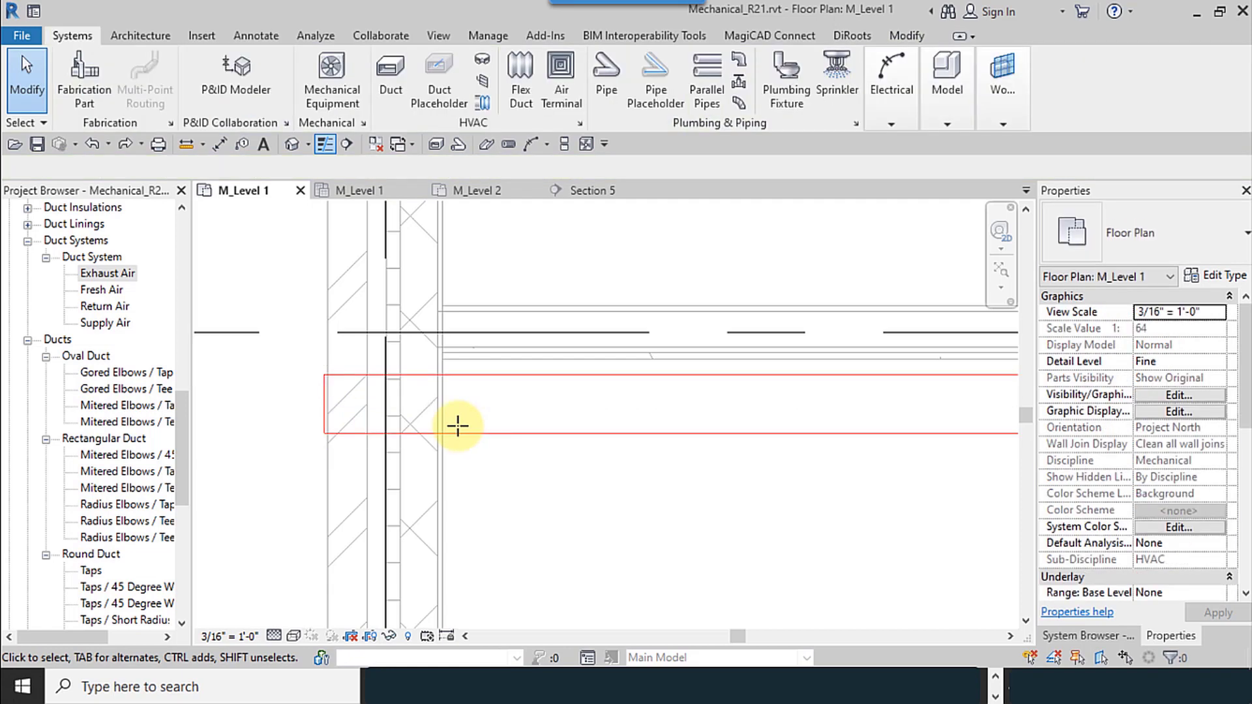
- Load the Louver - Exterior.rfa family as an air terminal from the Family folder
{"action": "left_click", "coordinate": [573, 78]}
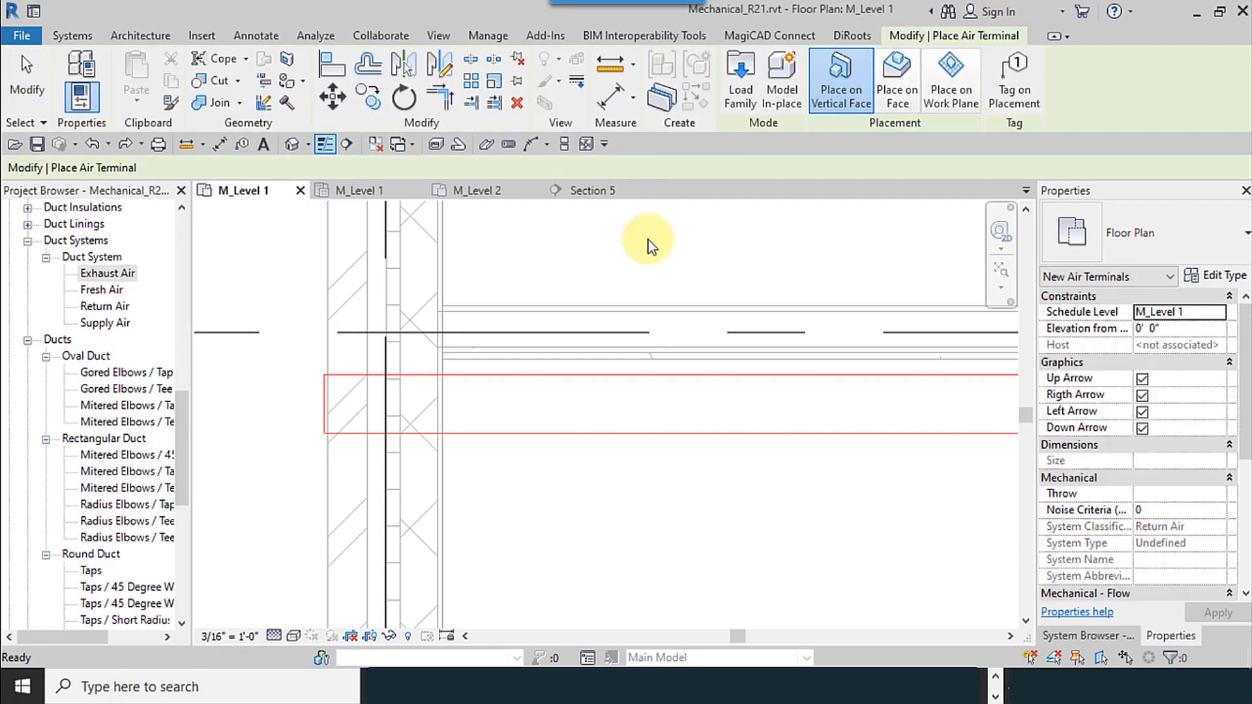
{"action": "left_click", "coordinate": [741, 85]}
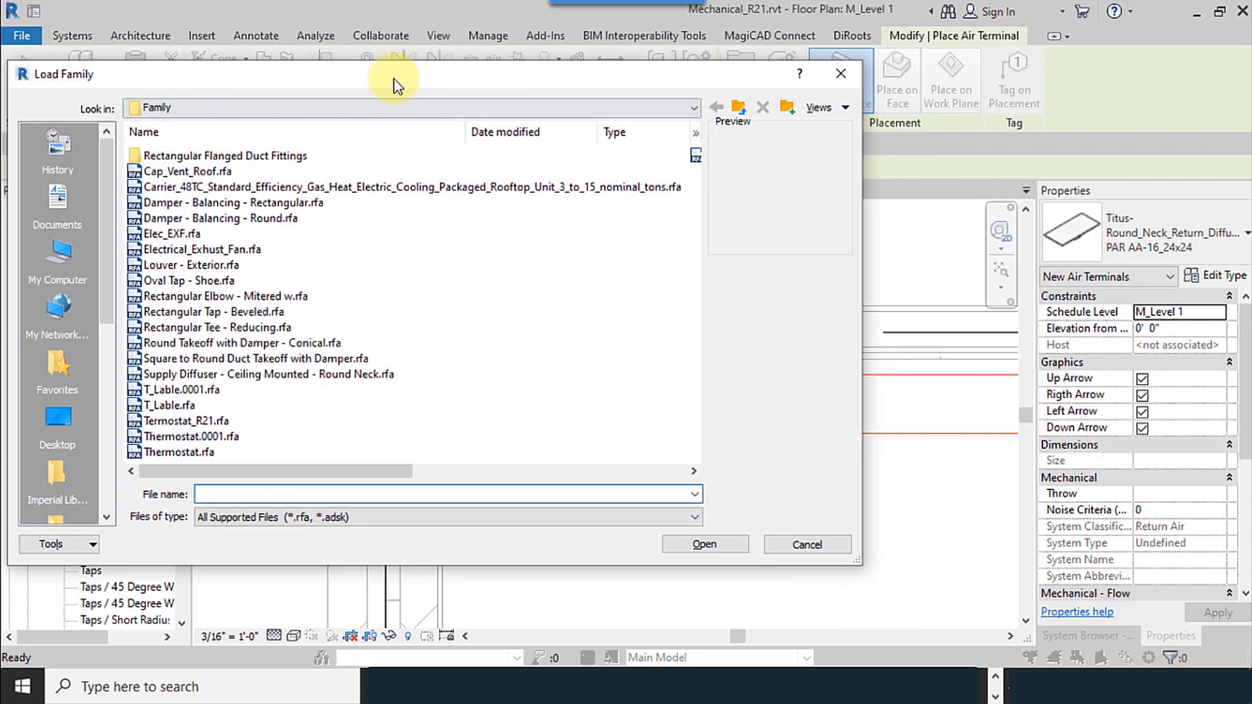
{"action": "left_click_drag", "start_coordinate": [396, 85], "coordinate": [654, 79]}
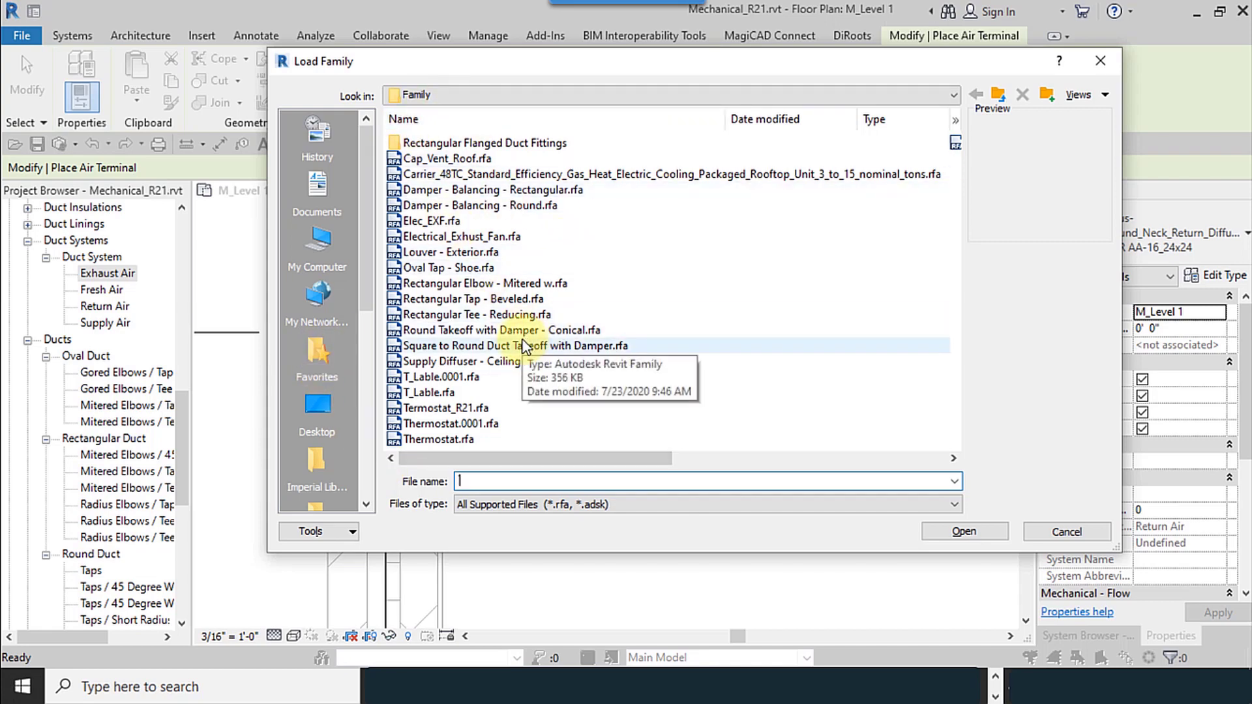
{"action": "left_click", "coordinate": [475, 253]}
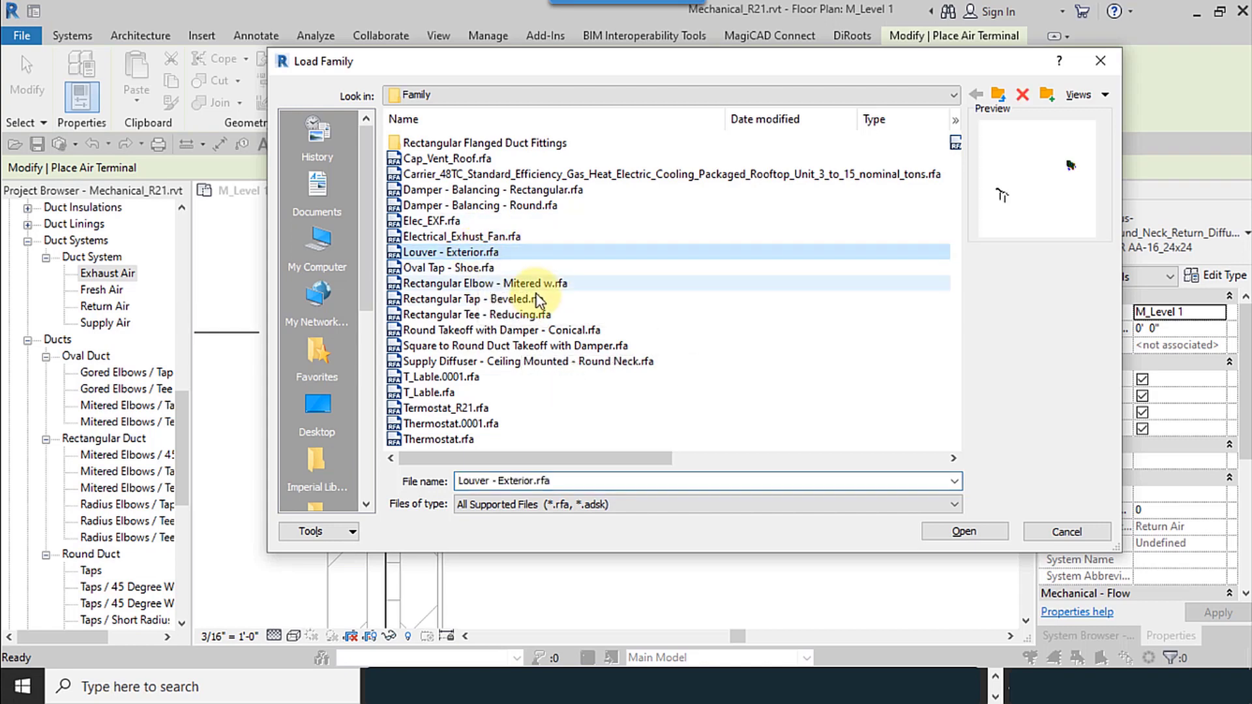
{"action": "left_click", "coordinate": [963, 532]}
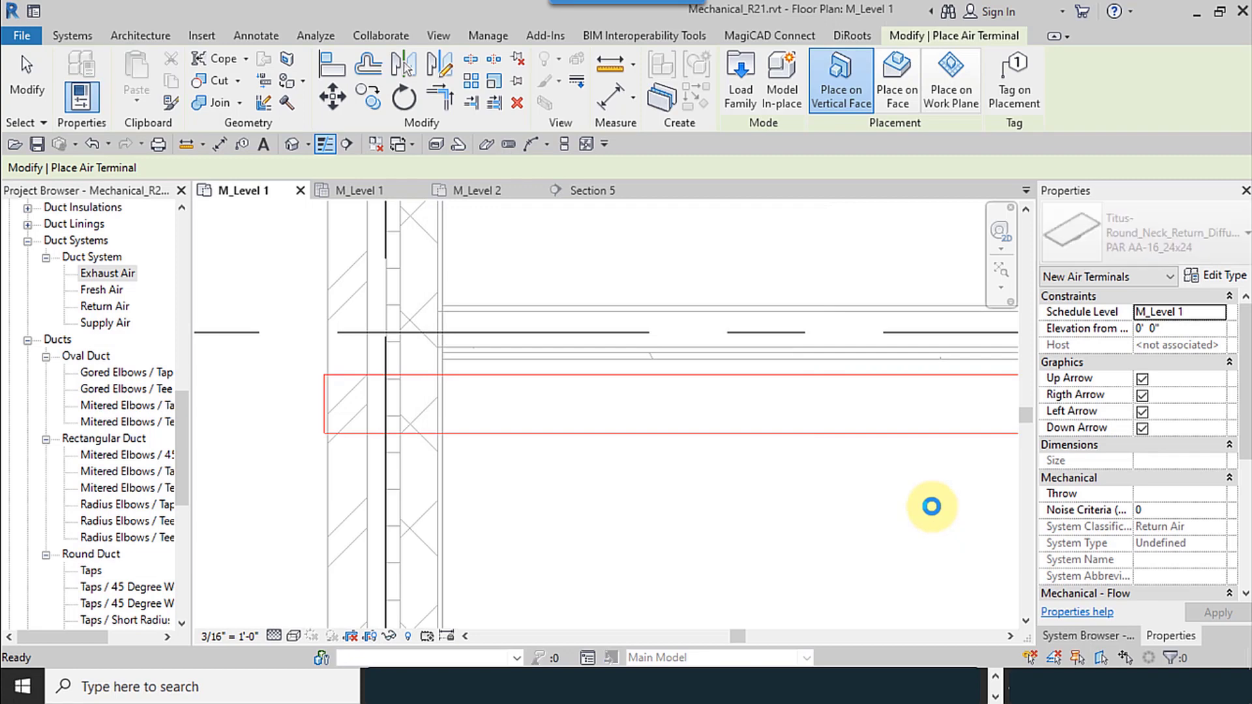
- Review the sizes available for the exterior louver and leave air terminal placement
{"action": "left_click", "coordinate": [1146, 233]}
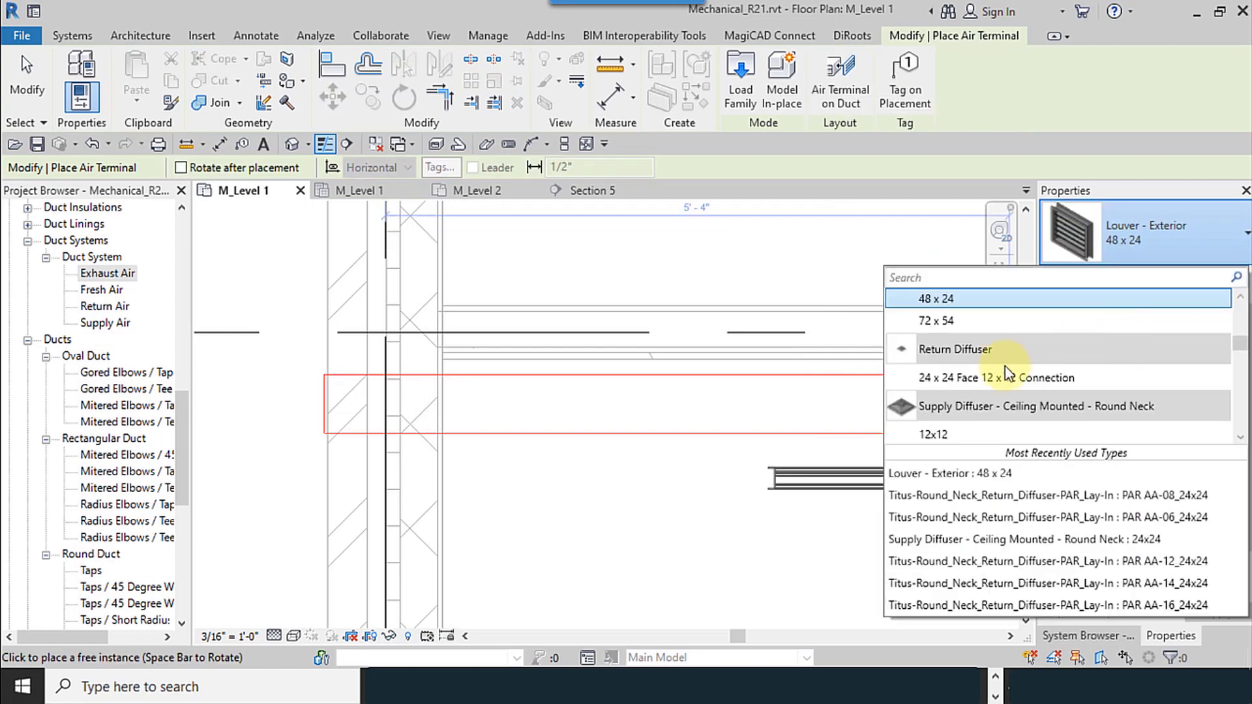
{"action": "scroll", "coordinate": [990, 404], "scroll_direction": "up", "scroll_amount": 5}
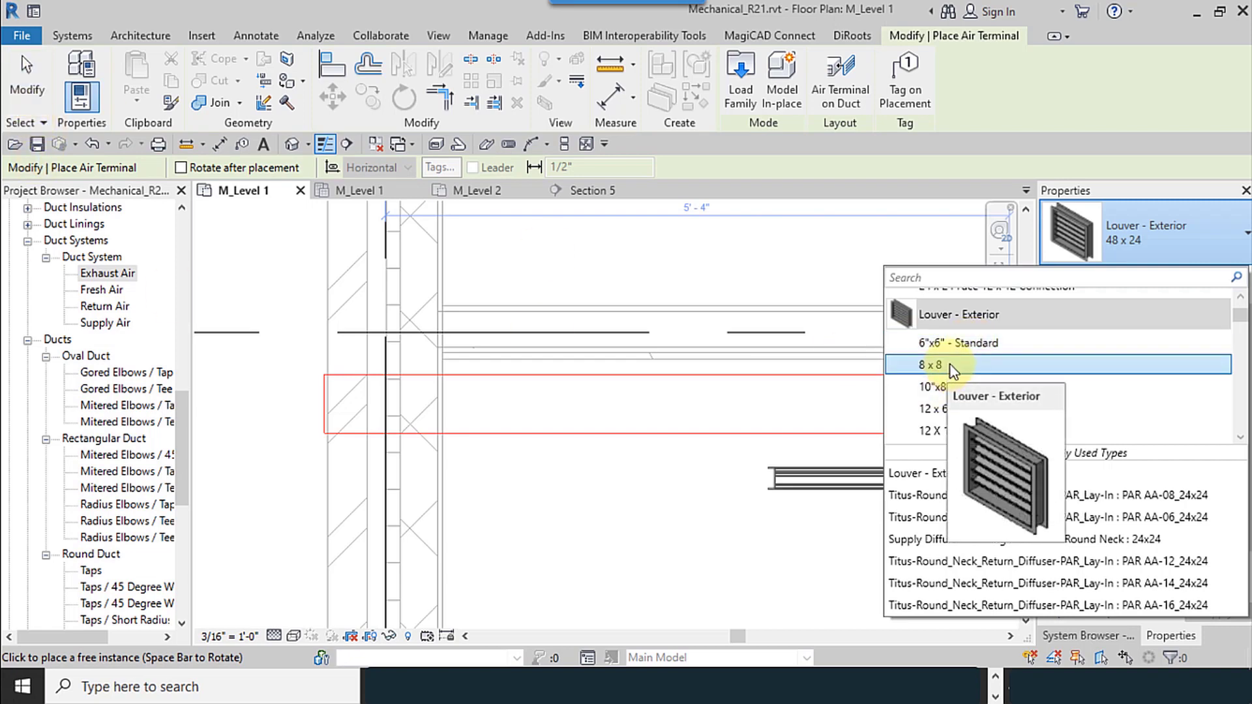
{"action": "left_click", "coordinate": [28, 77]}
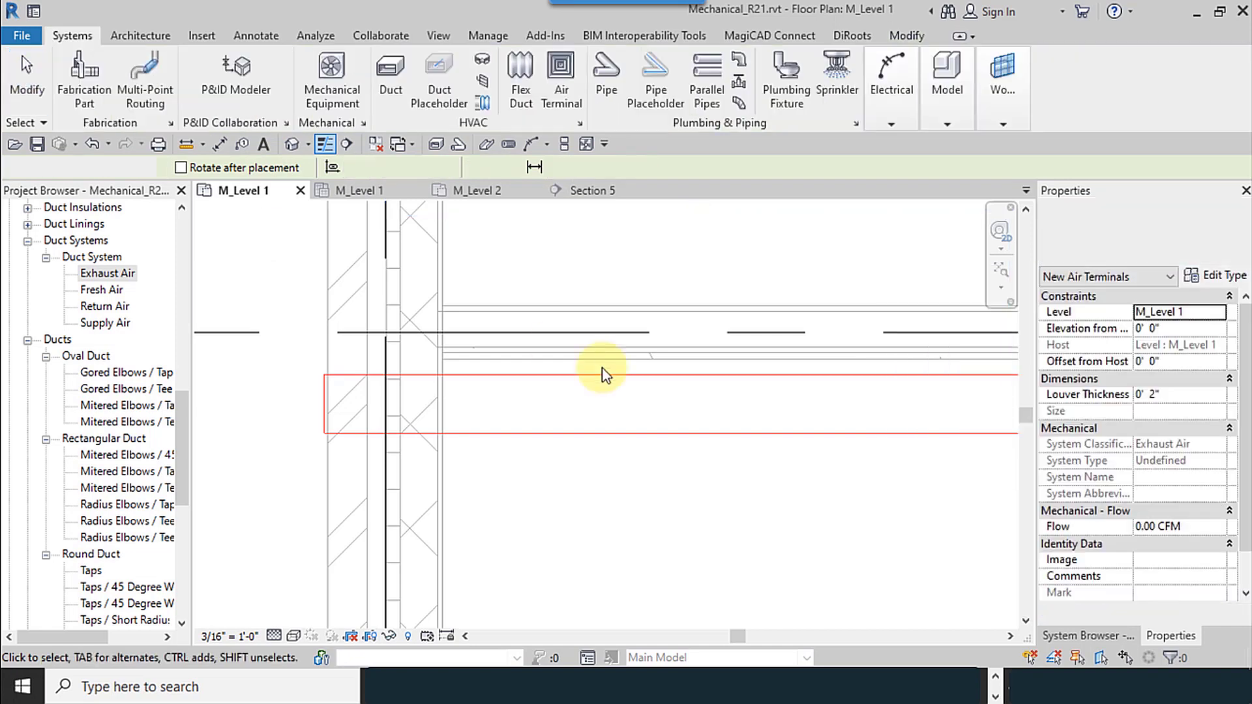
- Set the diameter of the long exhaust duct, its elbow and the short connecting duct to 4"
{"action": "scroll", "coordinate": [347, 320], "scroll_direction": "down", "scroll_amount": 3}
{"action": "scroll", "coordinate": [679, 431], "scroll_direction": "up", "scroll_amount": 6}
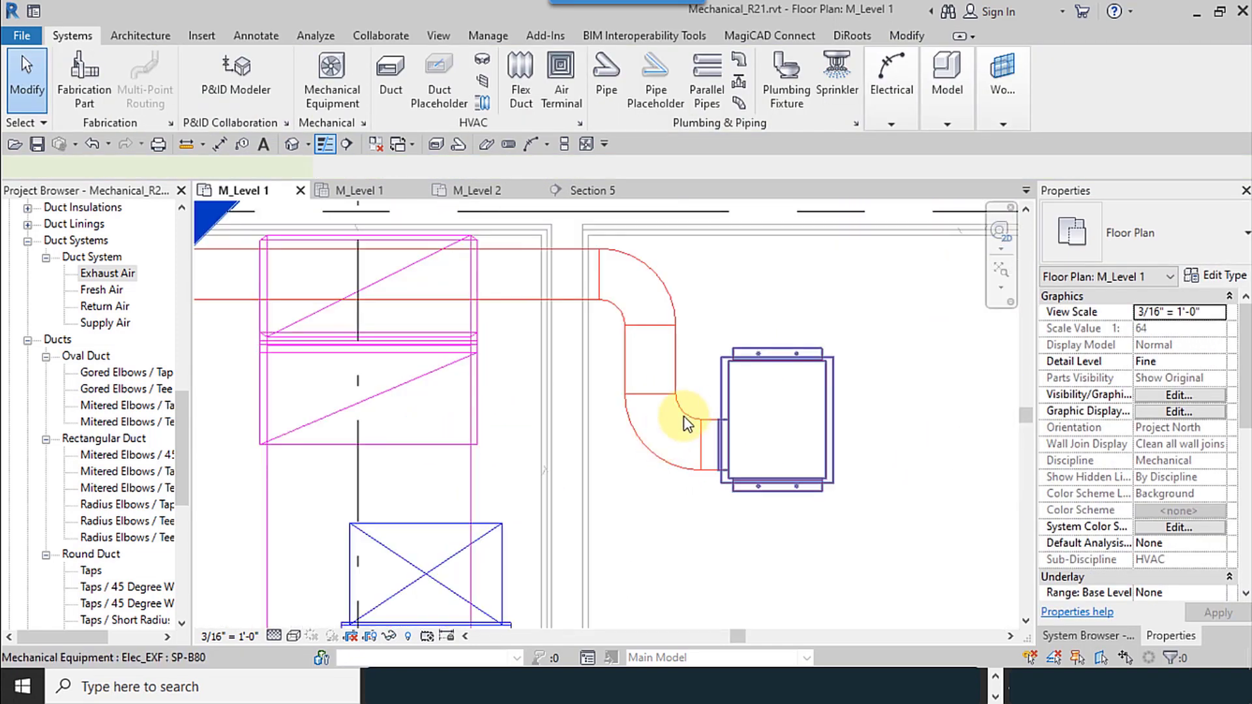
{"action": "left_click", "coordinate": [689, 424]}
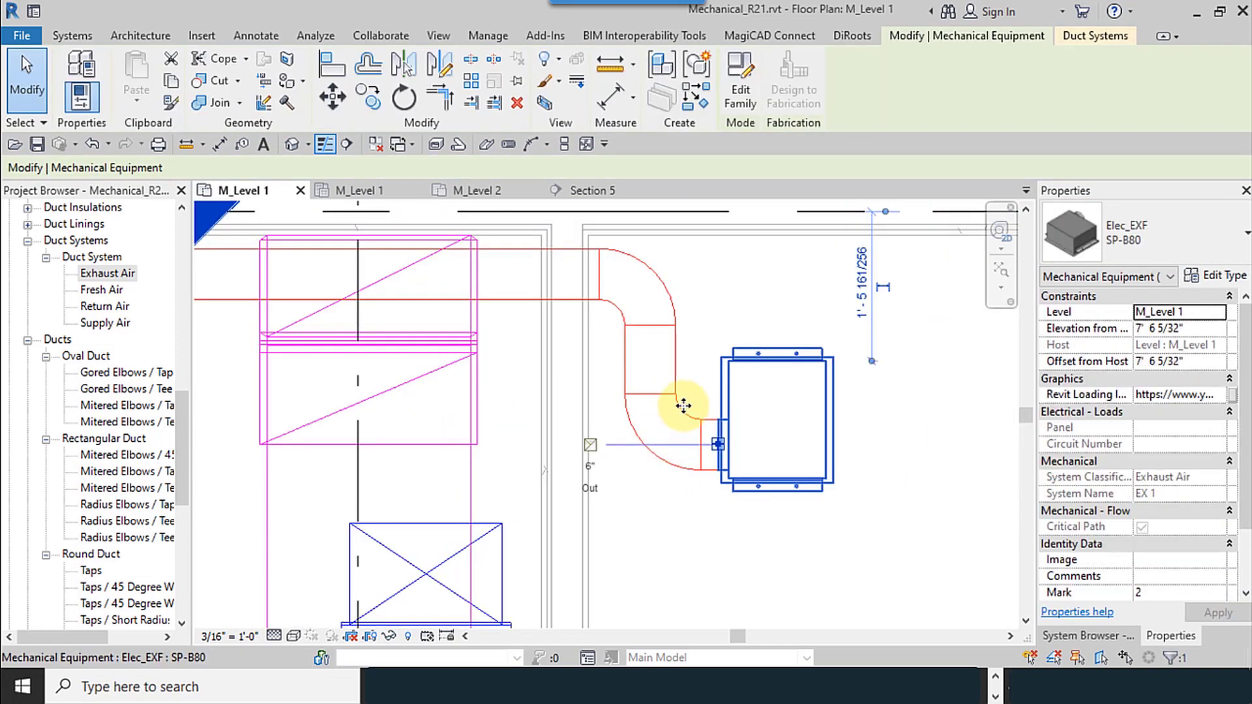
{"action": "left_click", "coordinate": [673, 375]}
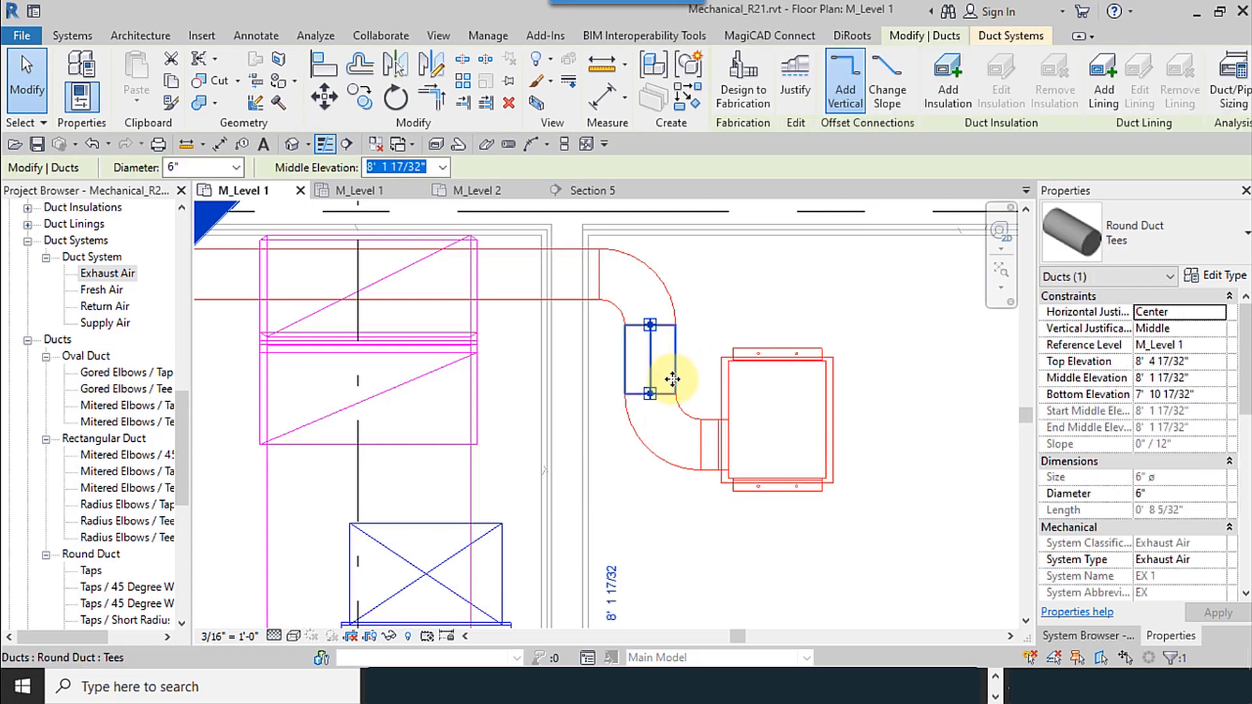
{"action": "left_click", "coordinate": [518, 299], "text": "ctrl"}
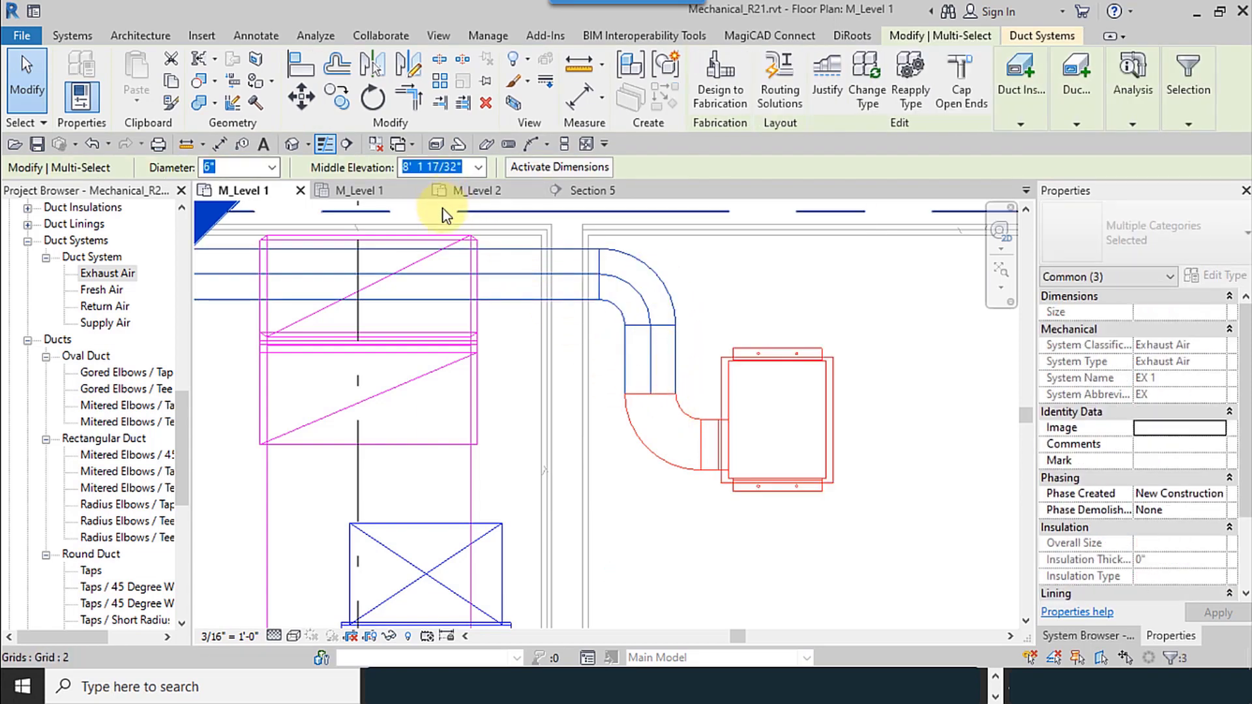
{"action": "left_click", "coordinate": [260, 171]}
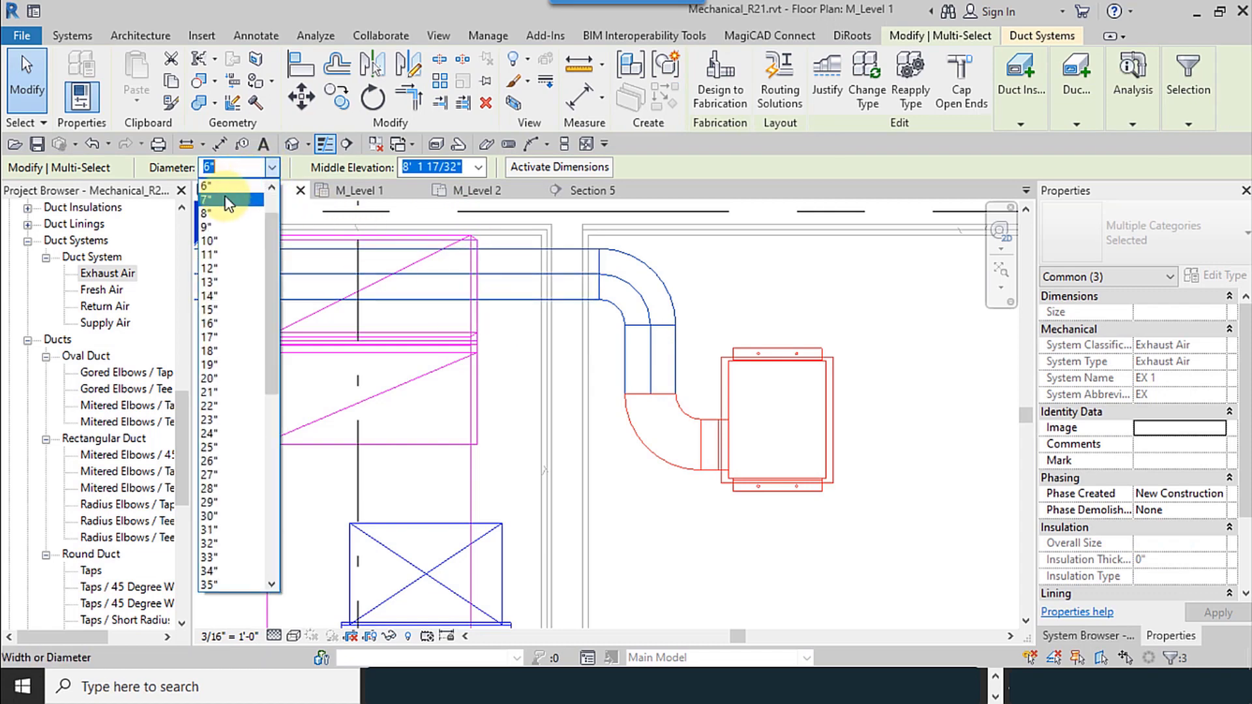
{"action": "left_click", "coordinate": [222, 200]}
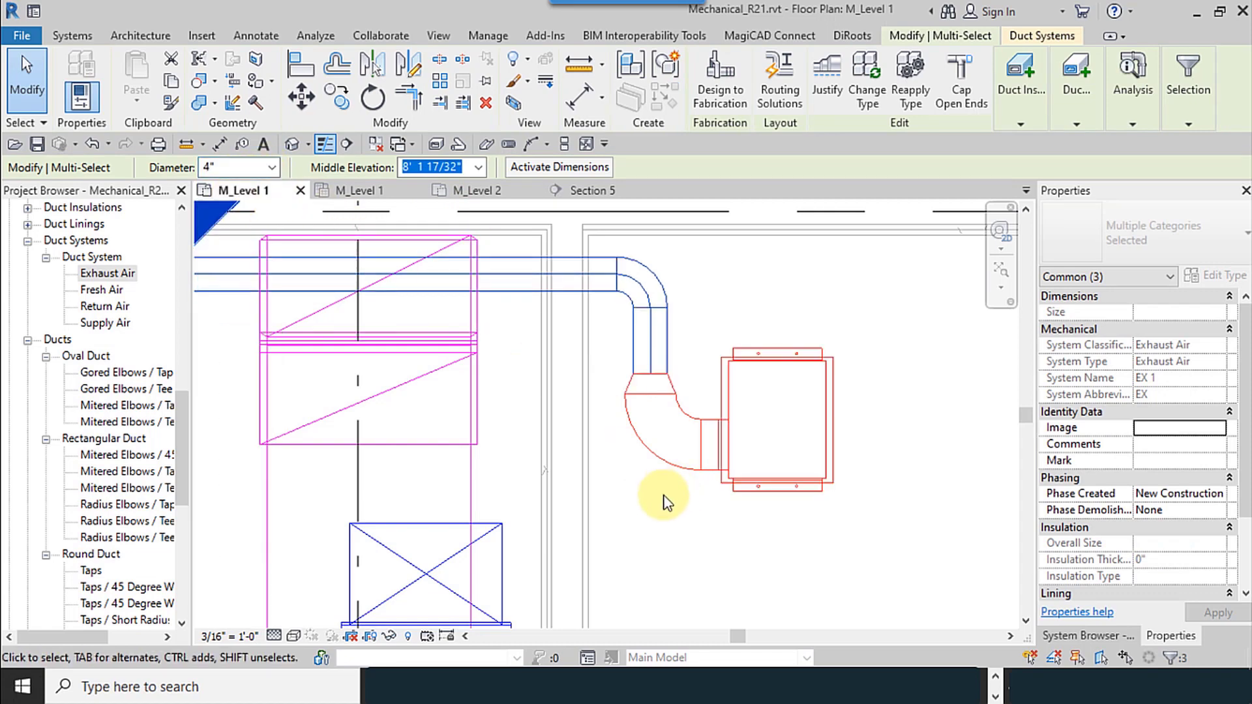
{"action": "left_click", "coordinate": [646, 510]}
- Set the diameter of the elbow next to the exhaust fan to 4"
{"action": "scroll", "coordinate": [646, 509], "scroll_direction": "down", "scroll_amount": 2}
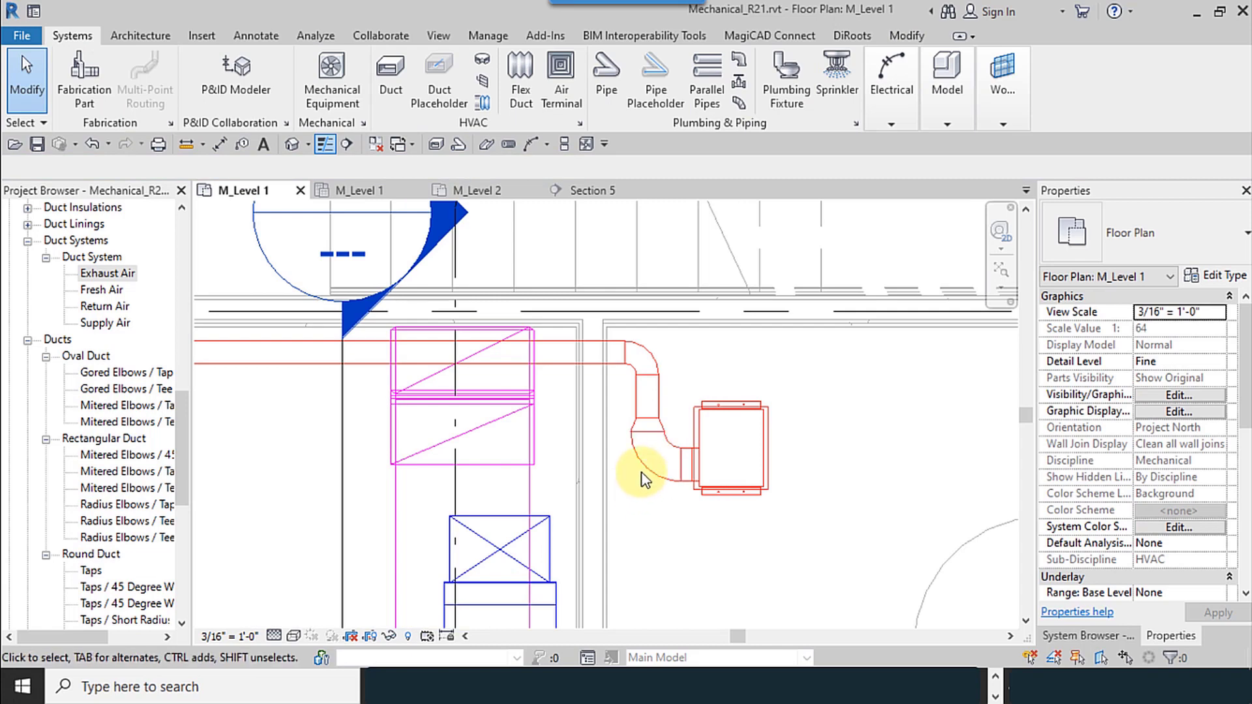
{"action": "left_click", "coordinate": [645, 475]}
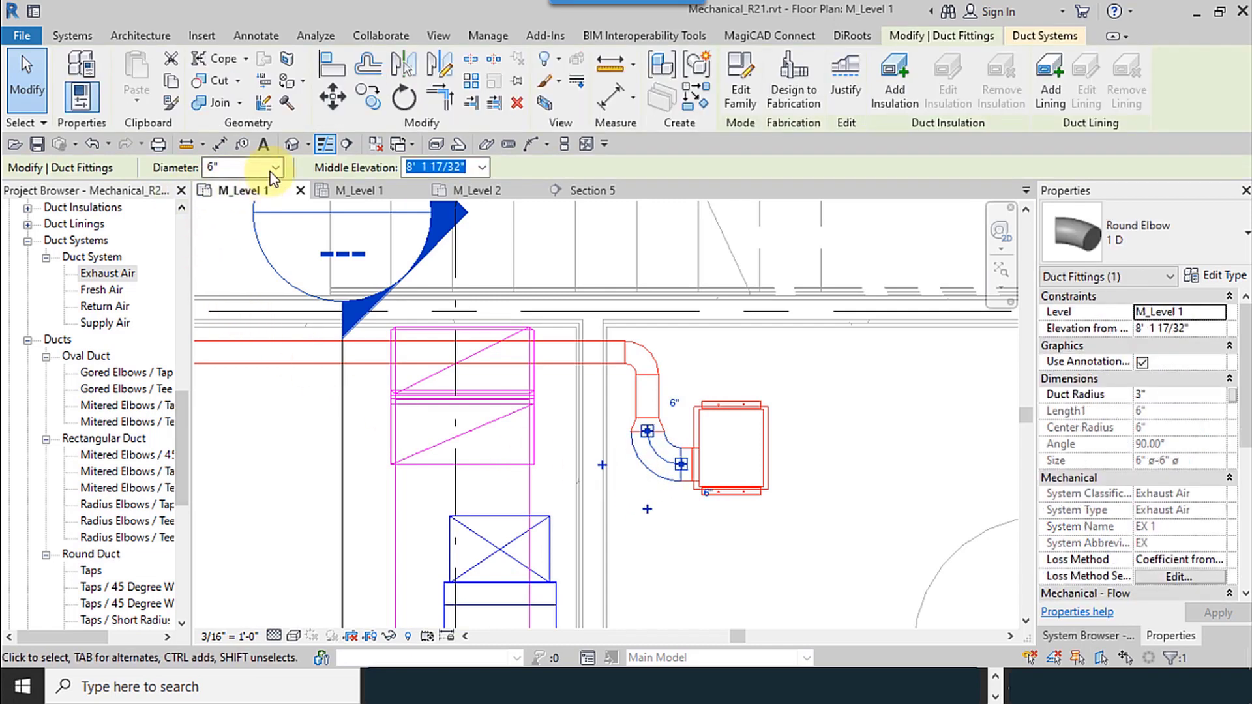
{"action": "left_click", "coordinate": [274, 168]}
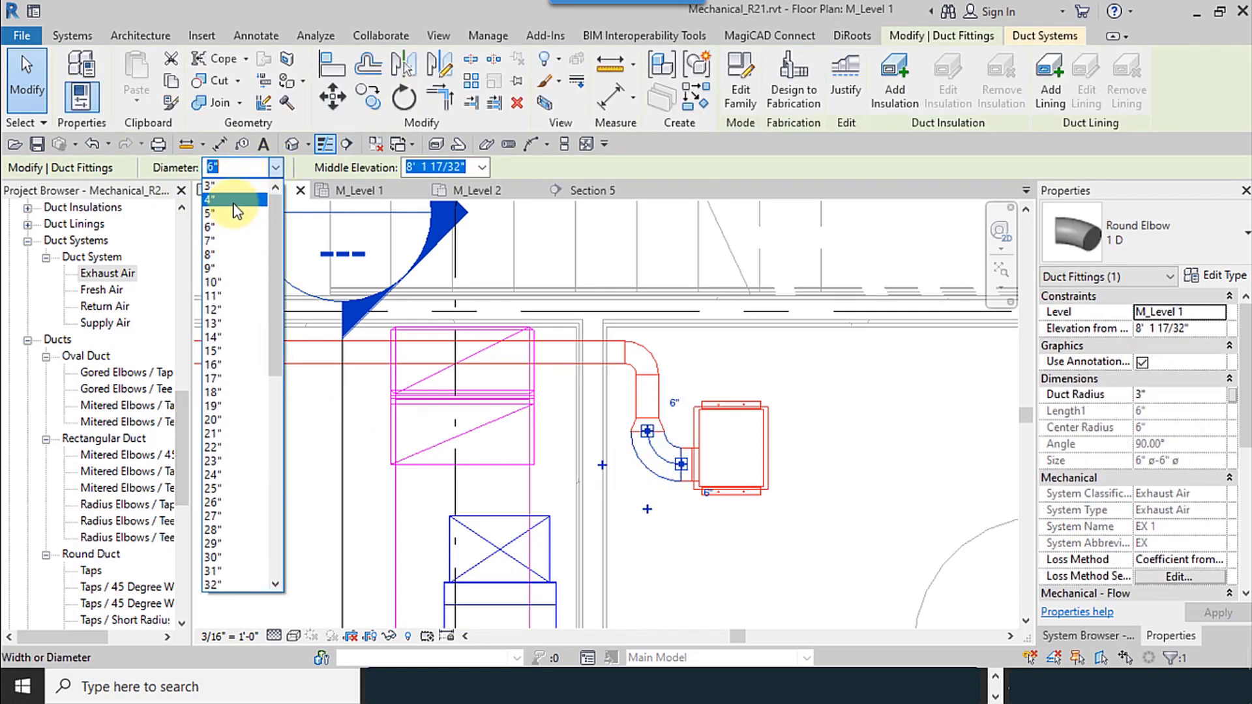
{"action": "left_click", "coordinate": [233, 201]}
{"action": "left_click", "coordinate": [688, 574]}
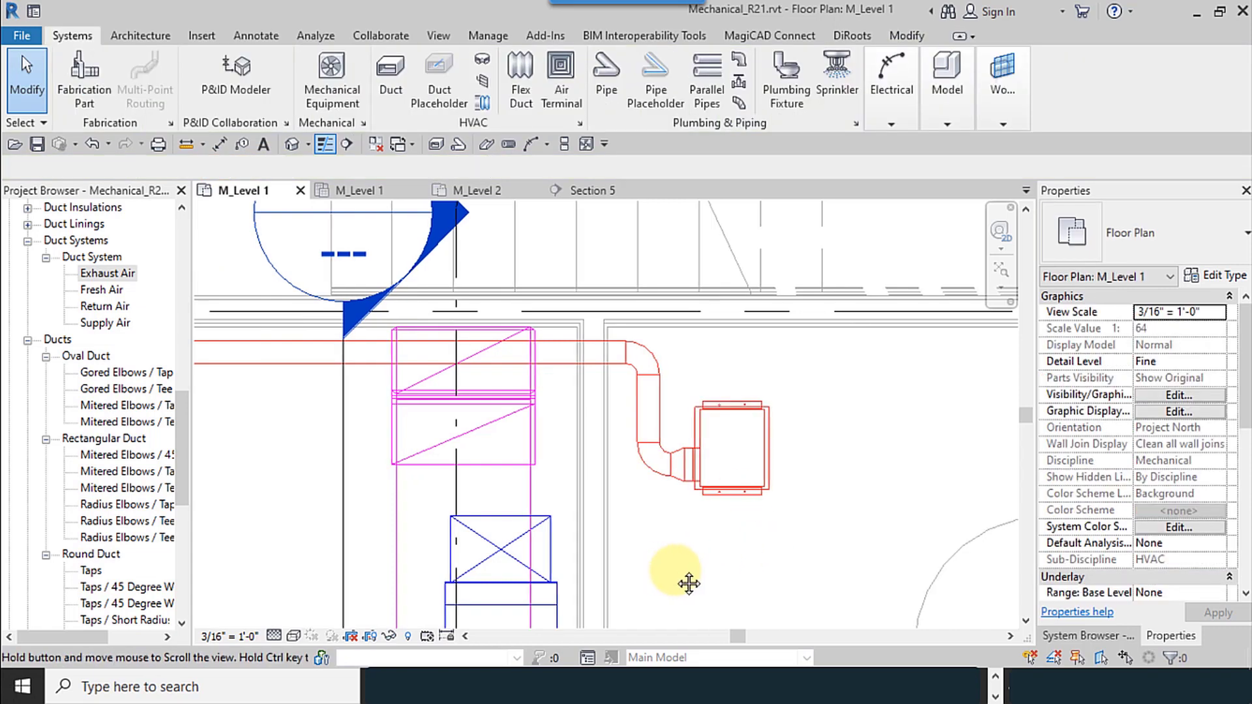
- Place a Louver - Exterior air terminal of type 6"x6" - Standard on the open end of the exhaust duct at the exterior wall
{"action": "middle_click_drag", "start_coordinate": [686, 577], "coordinate": [910, 578]}
{"action": "scroll", "coordinate": [890, 534], "scroll_direction": "down", "scroll_amount": 2}
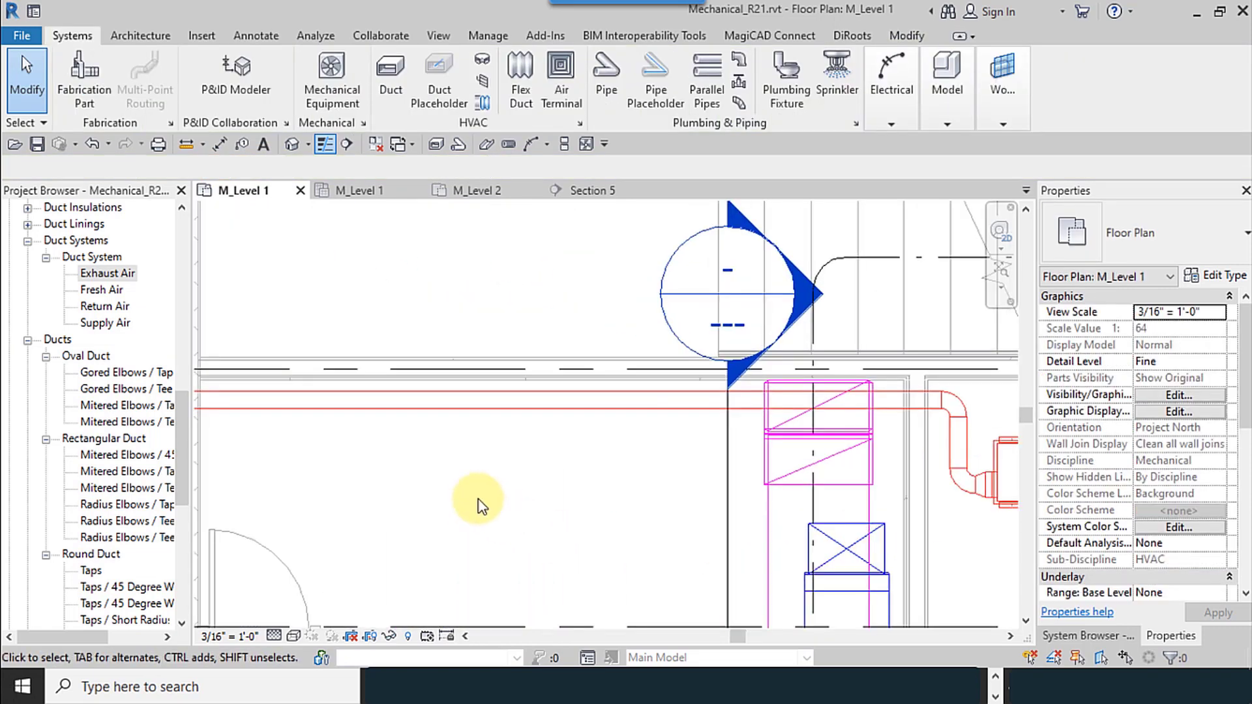
{"action": "scroll", "coordinate": [496, 496], "scroll_direction": "down", "scroll_amount": 2}
{"action": "middle_click_drag", "start_coordinate": [506, 488], "coordinate": [711, 488]}
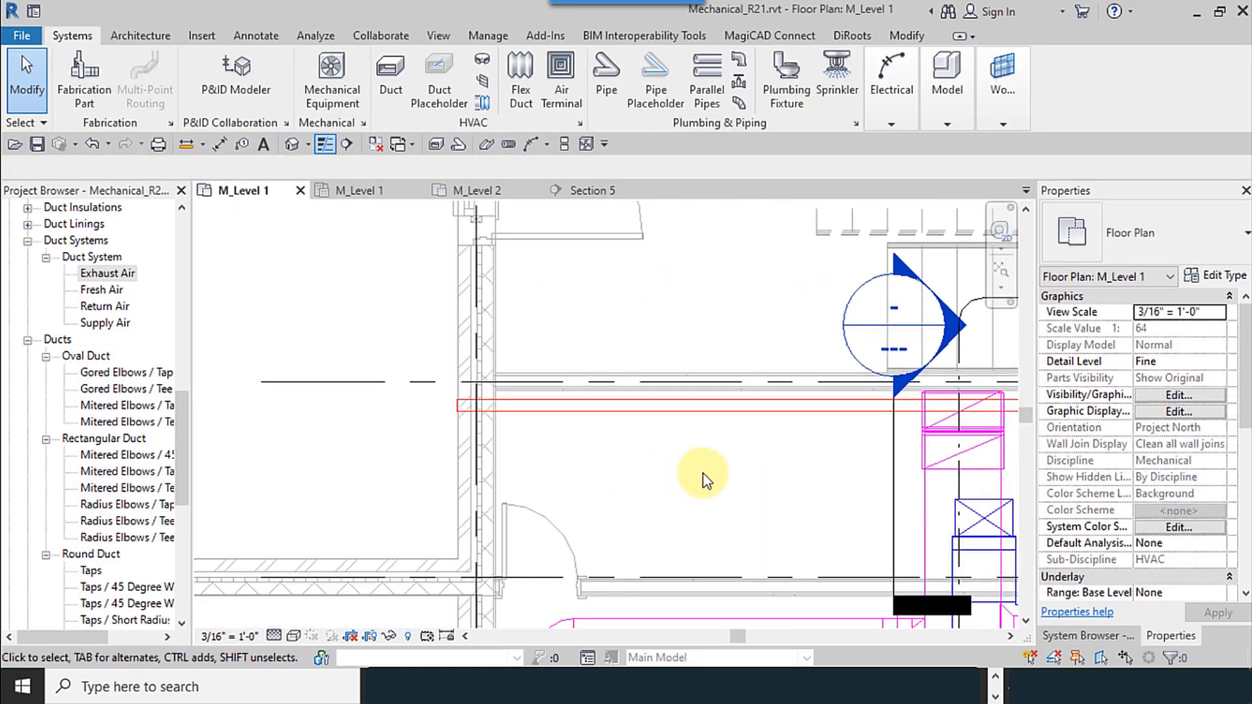
{"action": "left_click", "coordinate": [550, 104]}
{"action": "left_click", "coordinate": [1122, 238]}
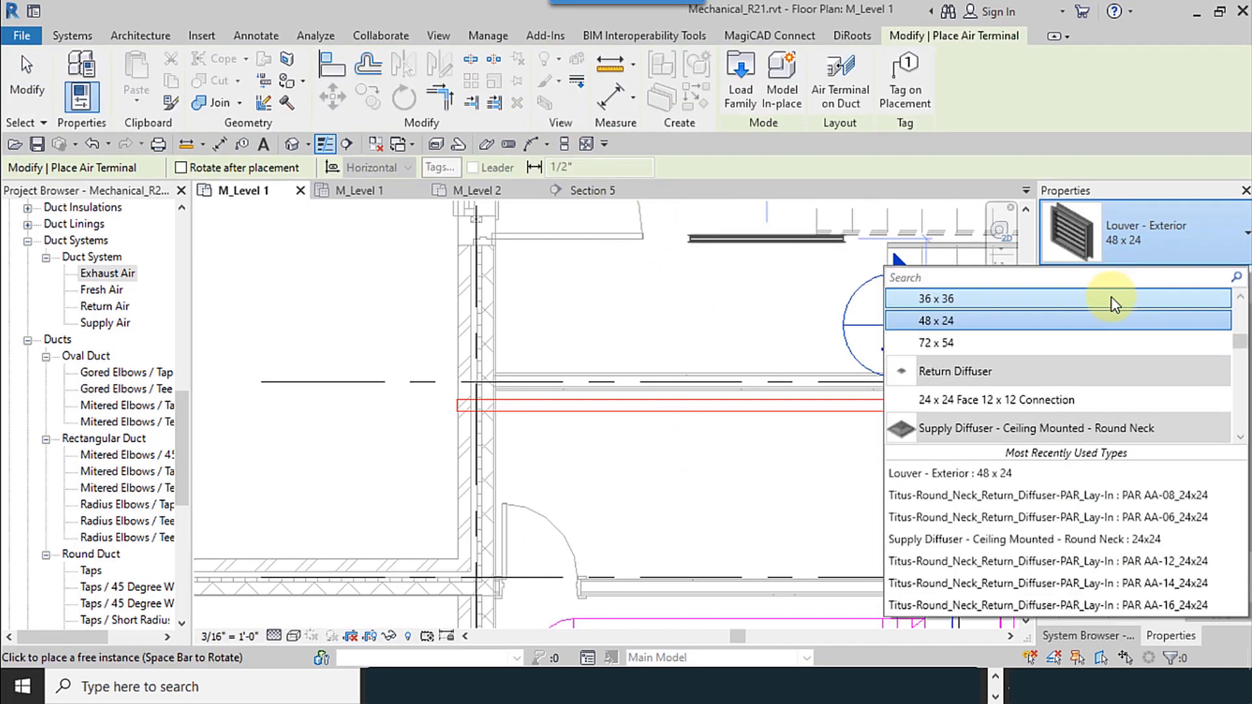
{"action": "scroll", "coordinate": [1032, 352], "scroll_direction": "up", "scroll_amount": 6}
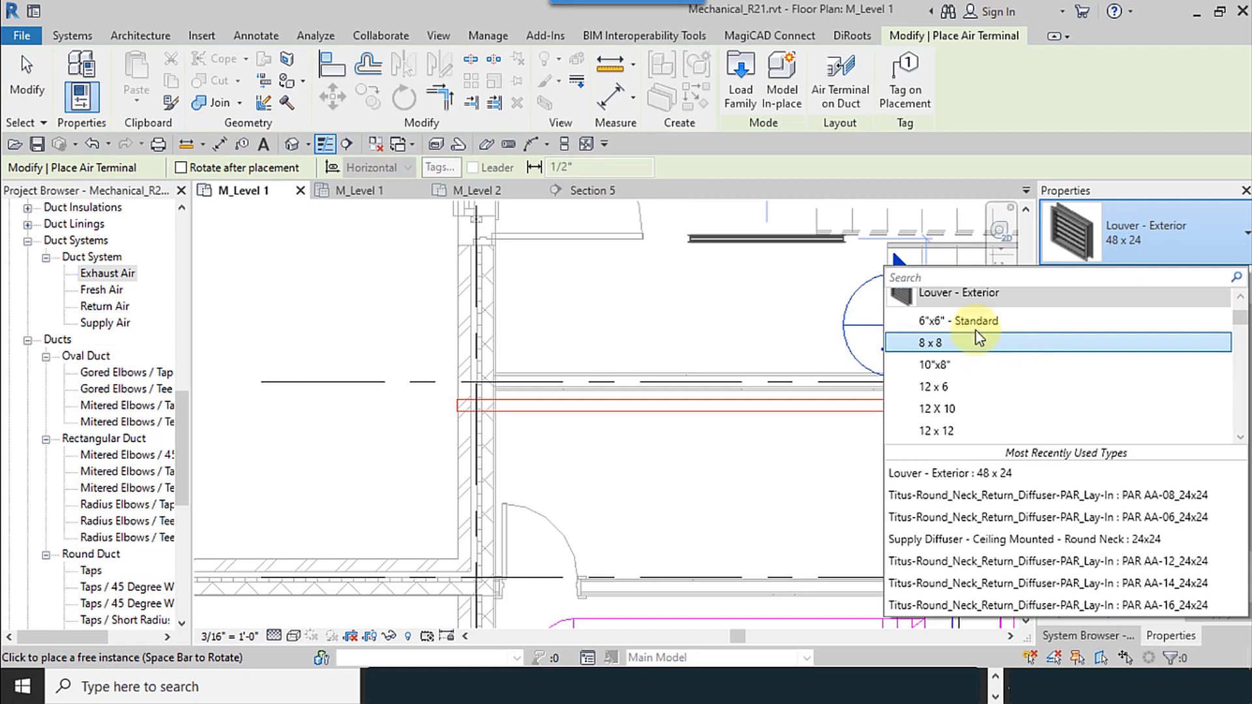
{"action": "left_click", "coordinate": [976, 323]}
{"action": "scroll", "coordinate": [454, 409], "scroll_direction": "up", "scroll_amount": 5}
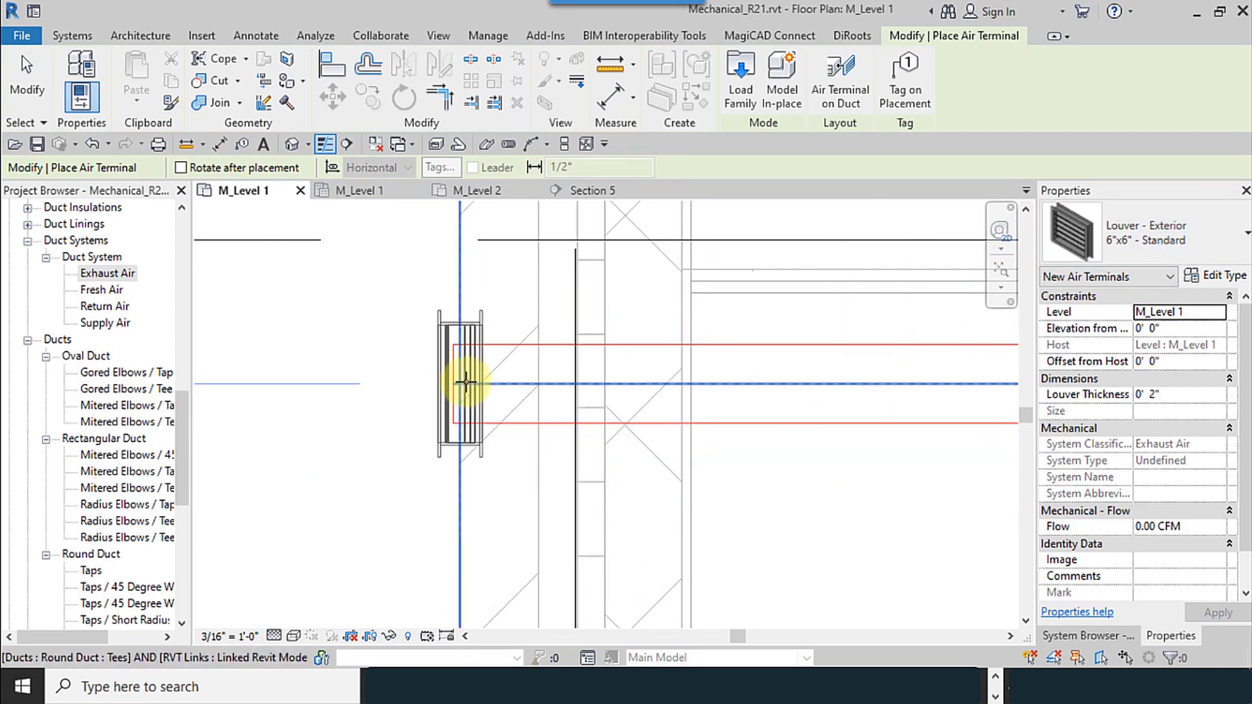
{"action": "left_click", "coordinate": [542, 424]}
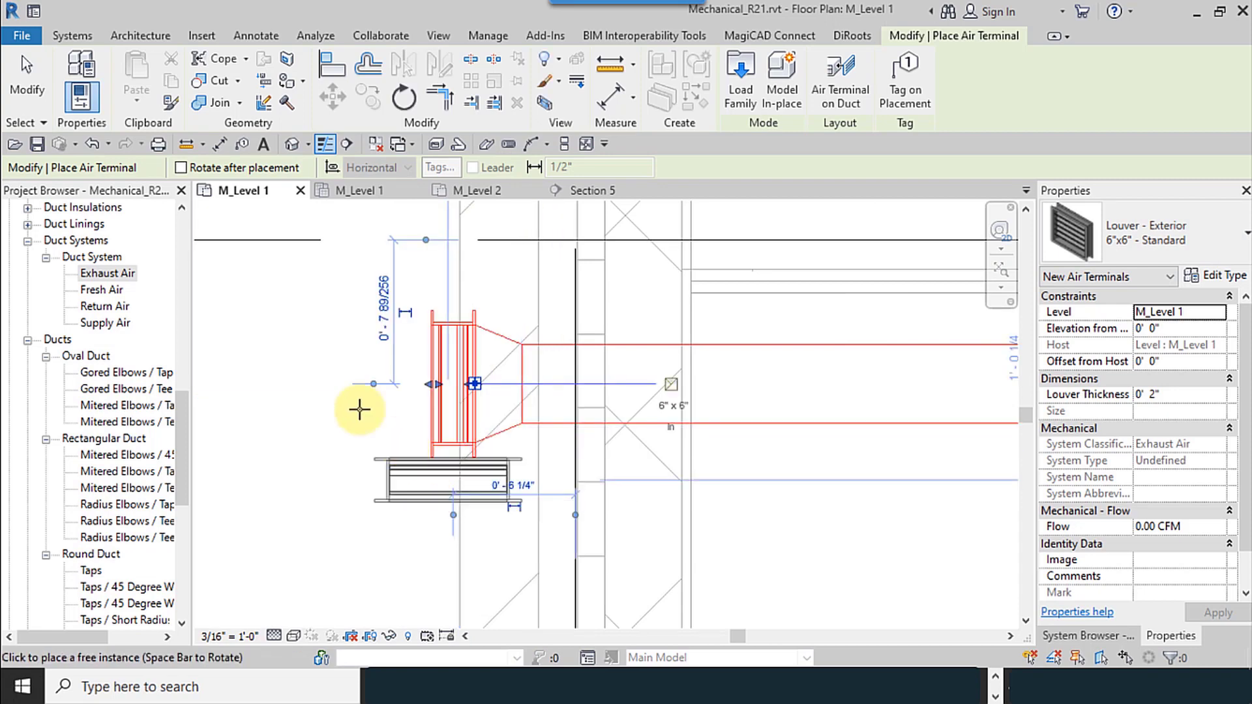
{"action": "key", "text": "Escape"}
{"action": "key", "text": "Escape"}
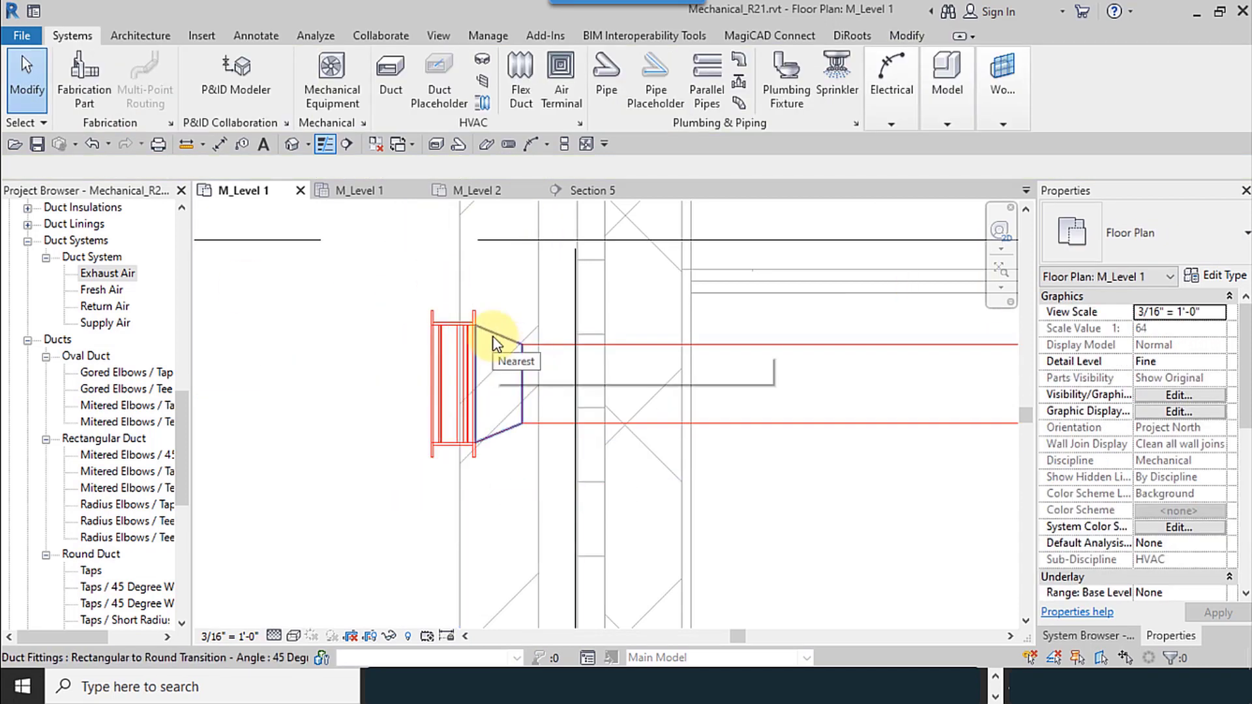
- Delete the rectangular-to-round transition between the exterior louver and the exhaust duct
{"action": "left_click", "coordinate": [494, 343]}
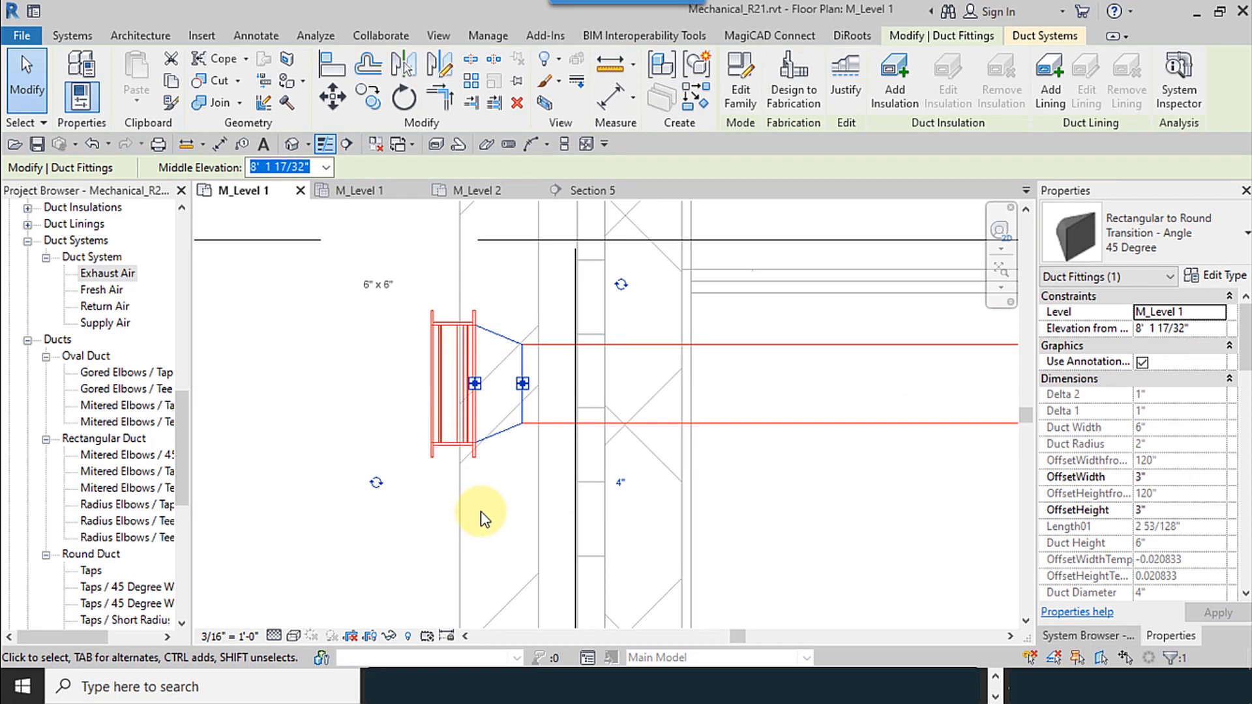
{"action": "key", "text": "Delete"}
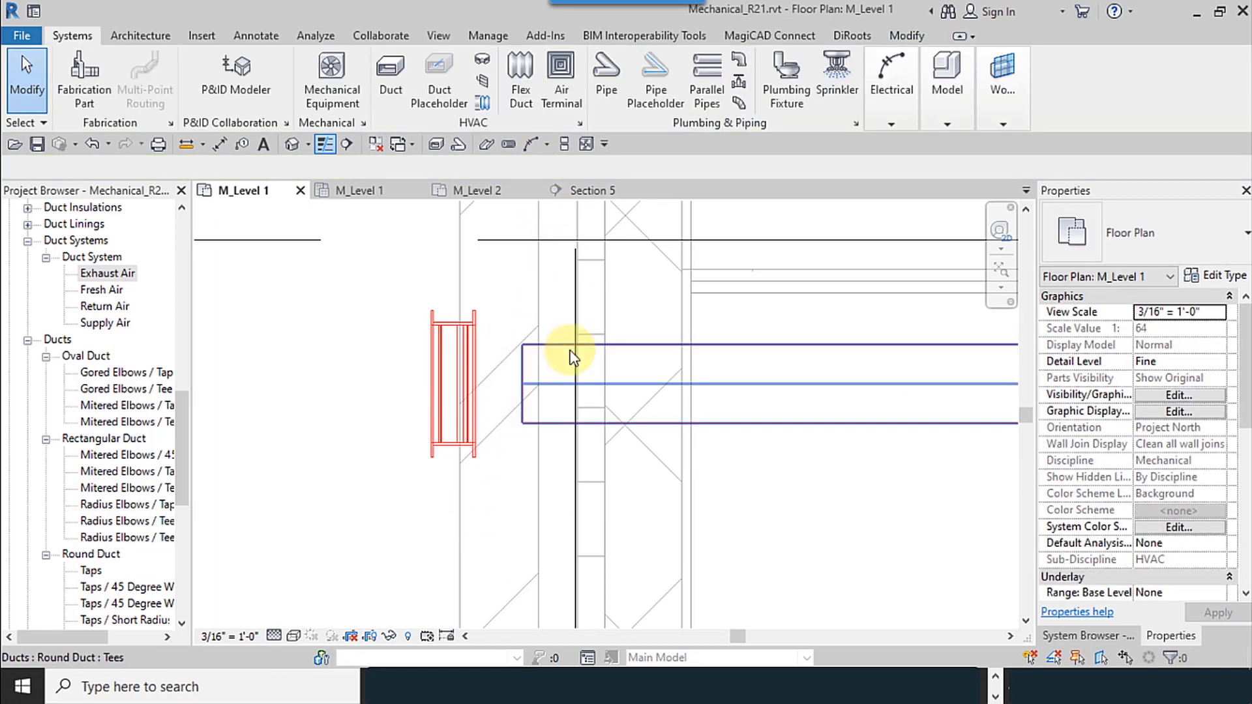
{"action": "scroll", "coordinate": [436, 365], "scroll_direction": "down", "scroll_amount": 2}
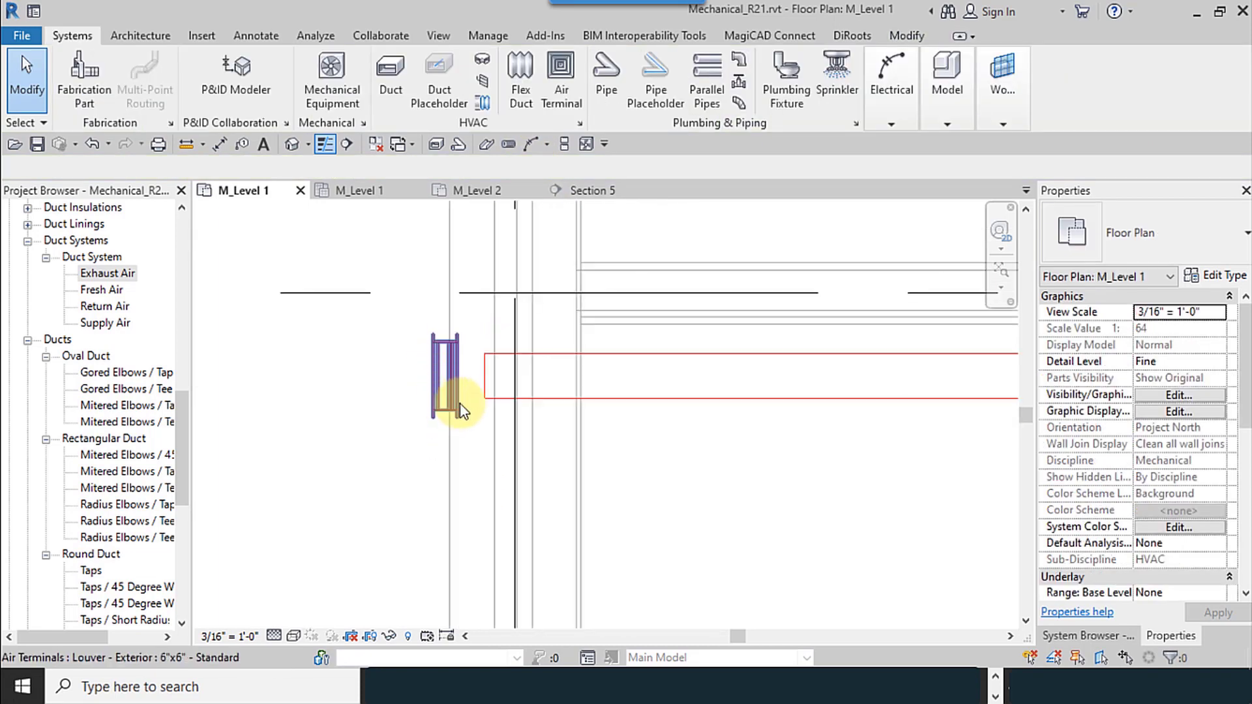
- Align the outer edge of the louver with the outside face of the exterior wall
{"action": "left_click", "coordinate": [581, 442]}
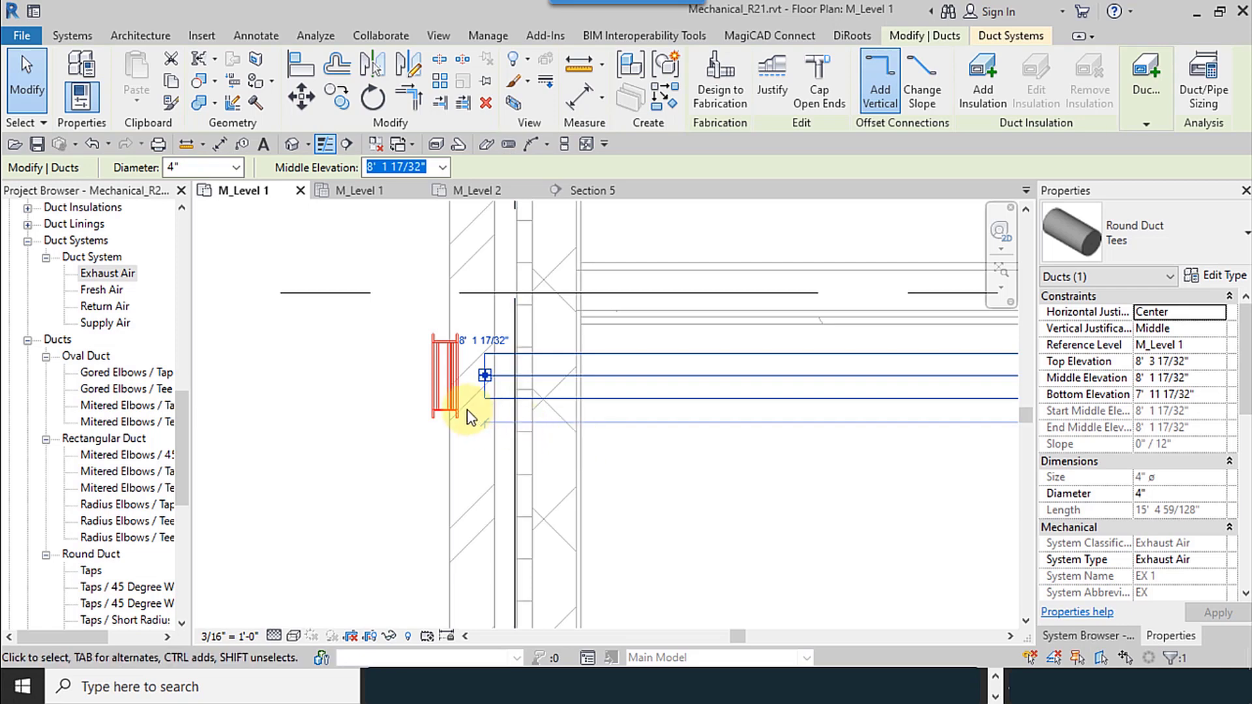
{"action": "left_click", "coordinate": [444, 366]}
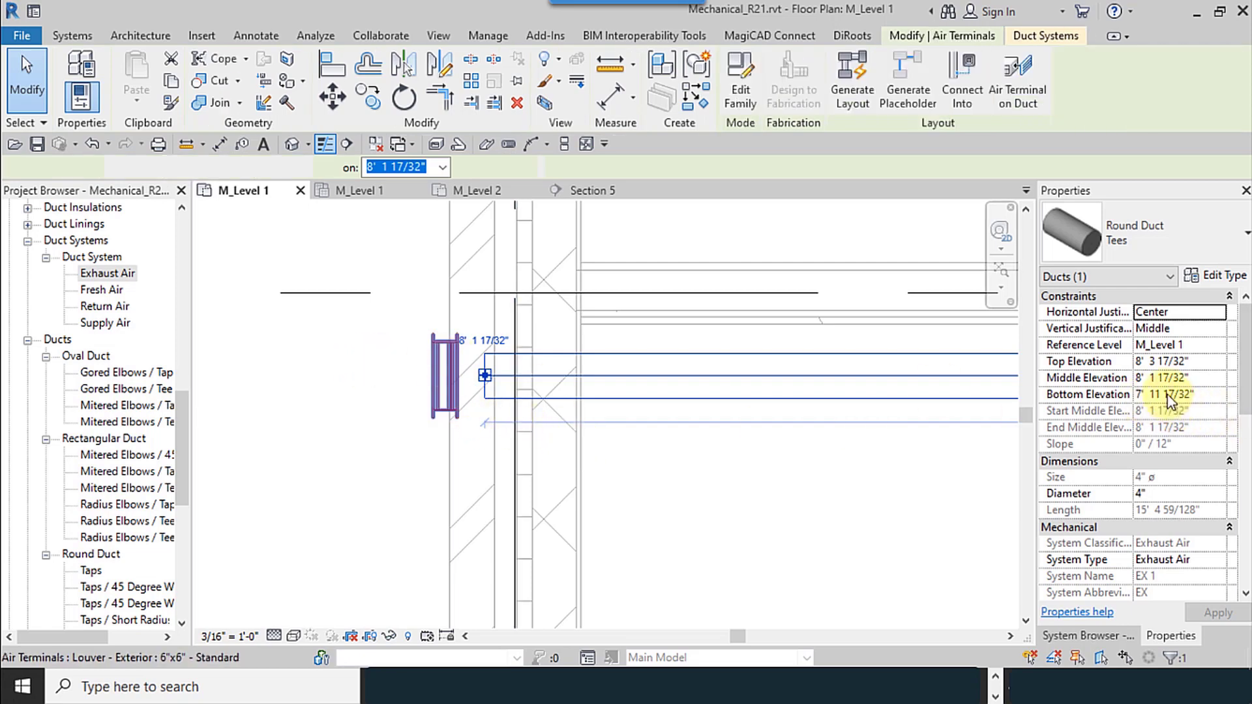
{"action": "scroll", "coordinate": [461, 359], "scroll_direction": "up", "scroll_amount": 2}
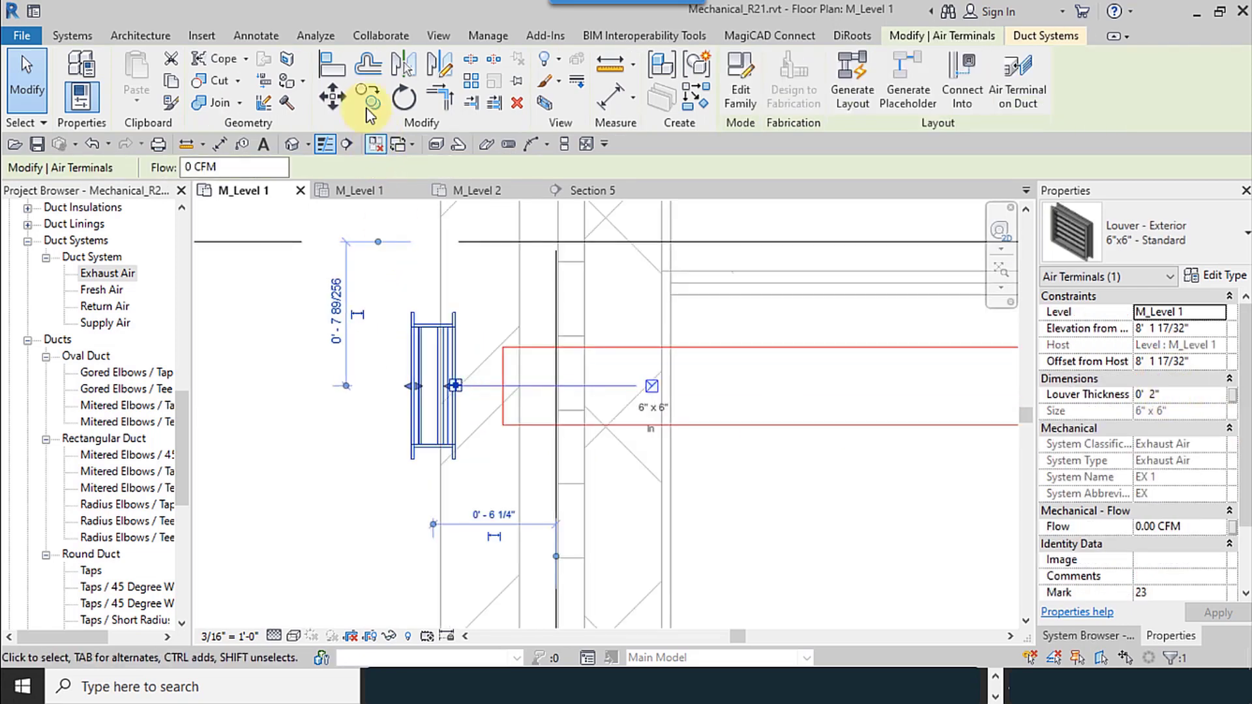
{"action": "left_click", "coordinate": [332, 67]}
{"action": "left_click", "coordinate": [444, 291]}
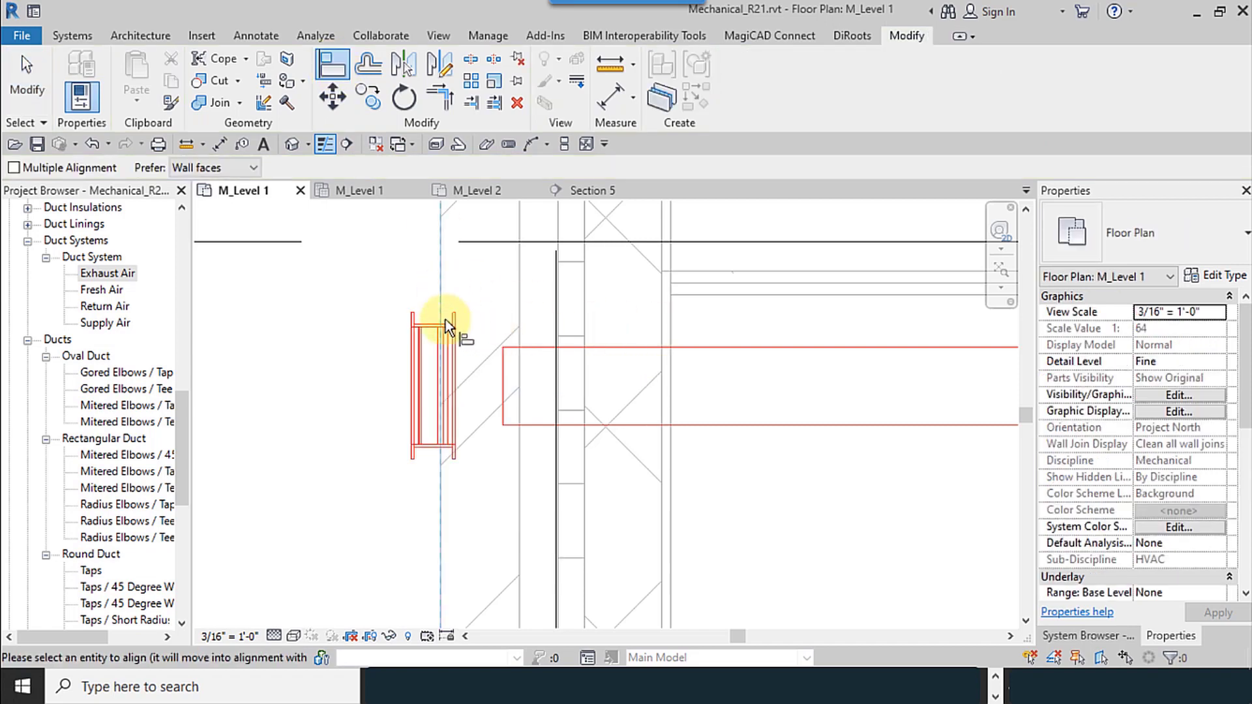
{"action": "left_click", "coordinate": [421, 316]}
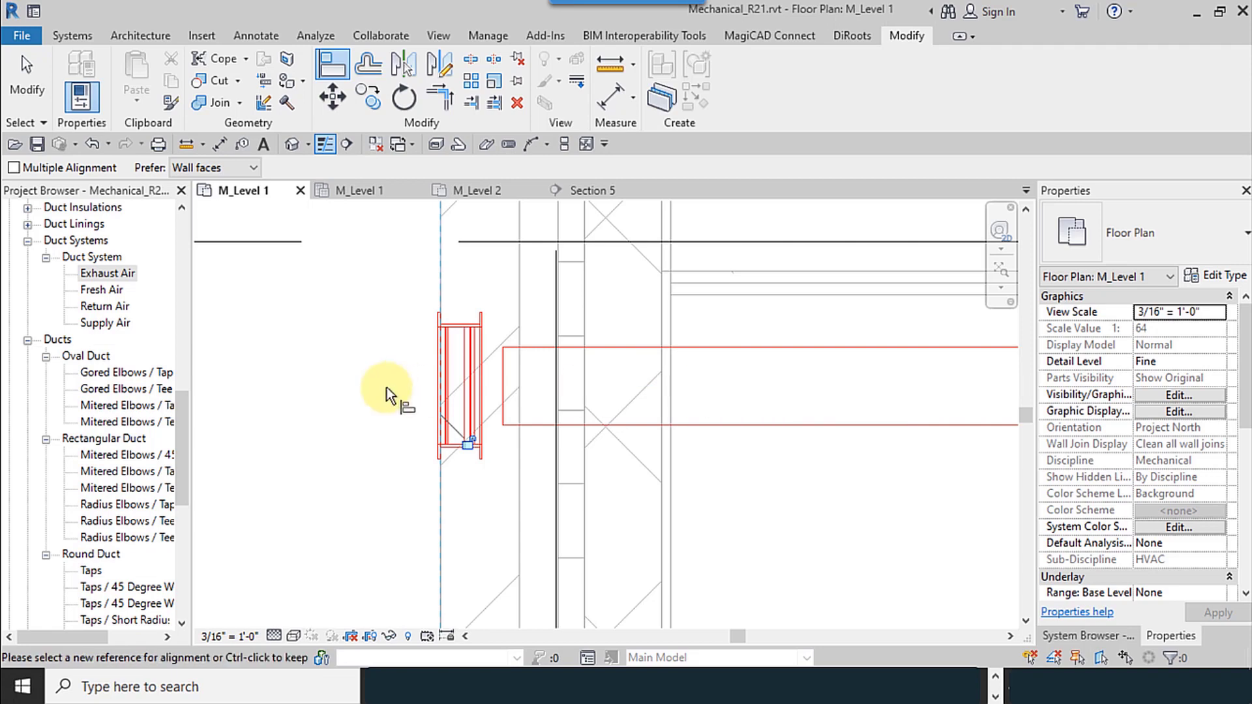
{"action": "scroll", "coordinate": [386, 388], "scroll_direction": "down", "scroll_amount": 5}
{"action": "left_click", "coordinate": [26, 79]}
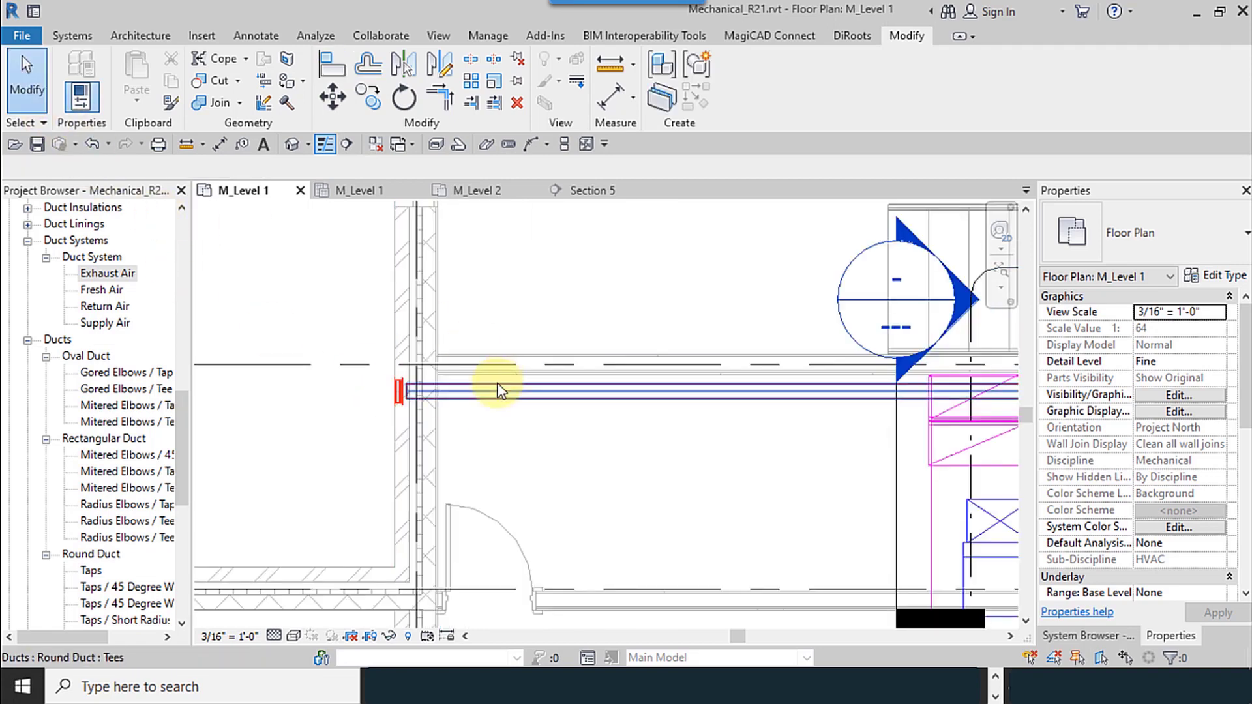
- Nudge the long round exhaust duct about 2" closer to the interior wall running parallel to it
{"action": "left_click", "coordinate": [488, 385]}
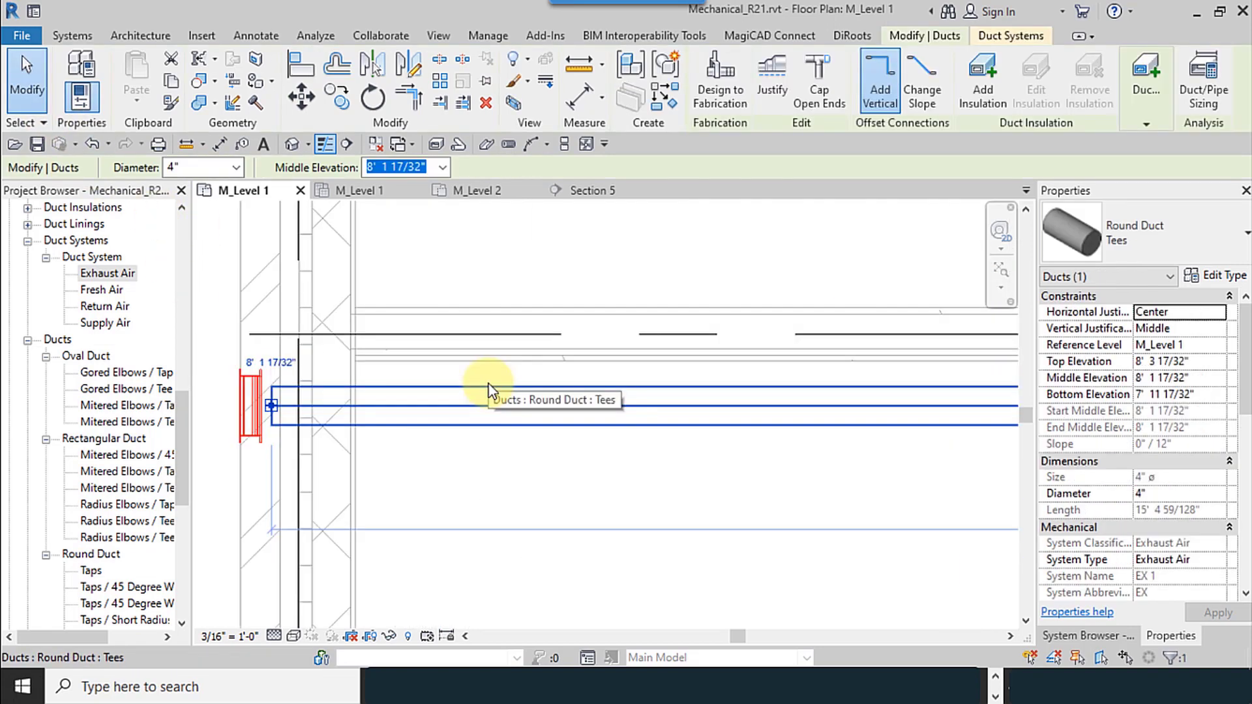
{"action": "scroll", "coordinate": [488, 385], "scroll_direction": "up", "scroll_amount": 3}
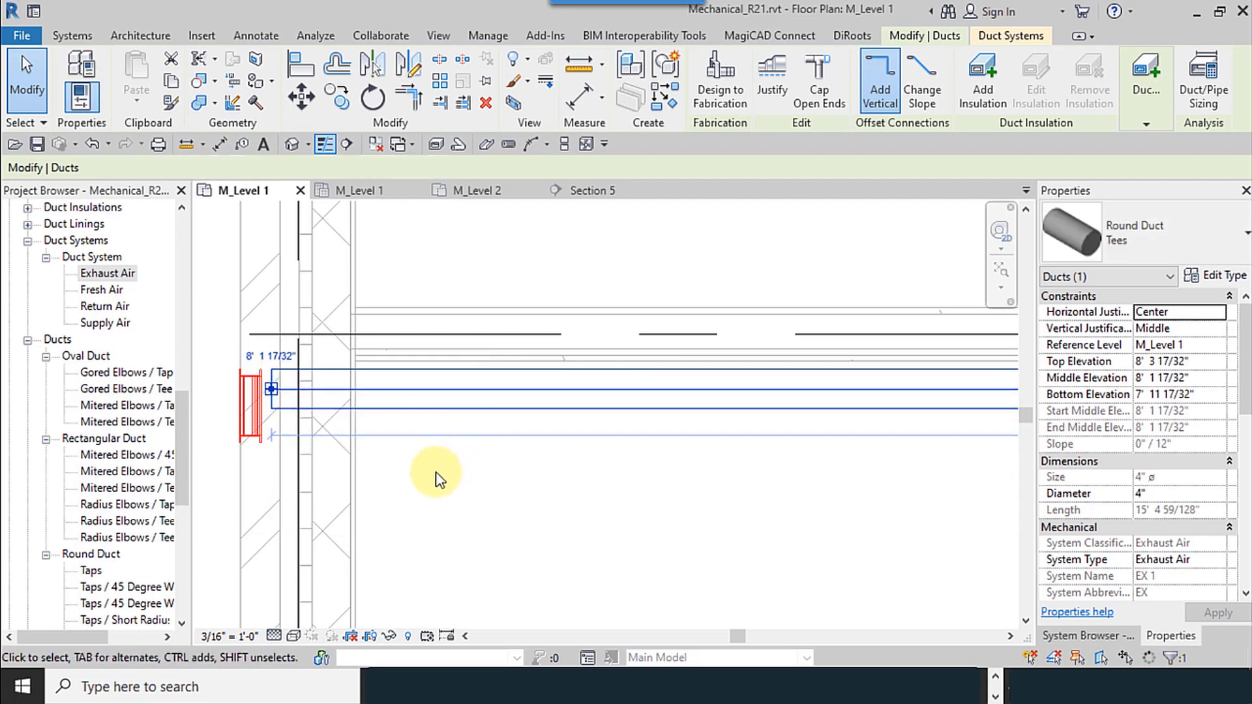
{"action": "middle_click_drag", "start_coordinate": [411, 419], "coordinate": [646, 427]}
- Align the centre of the exterior louver with the centreline of the round exhaust duct
{"action": "left_click", "coordinate": [308, 69]}
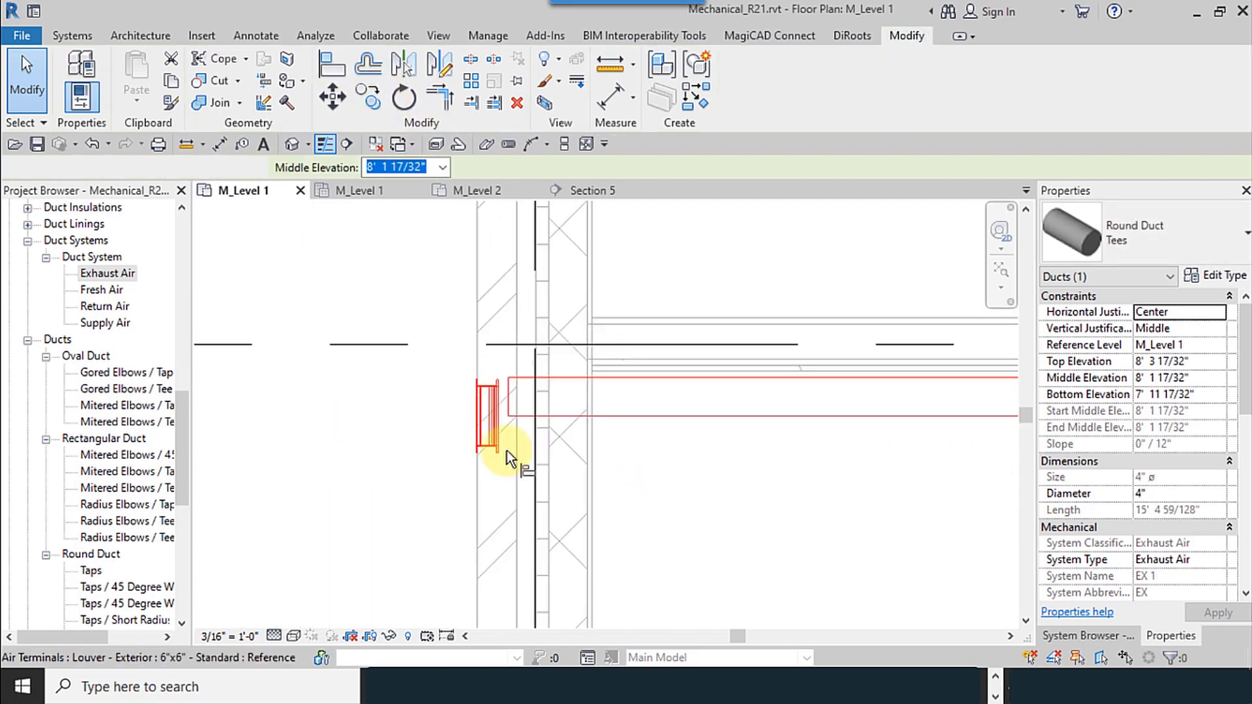
{"action": "scroll", "coordinate": [507, 452], "scroll_direction": "up", "scroll_amount": 5}
{"action": "left_click", "coordinate": [653, 287]}
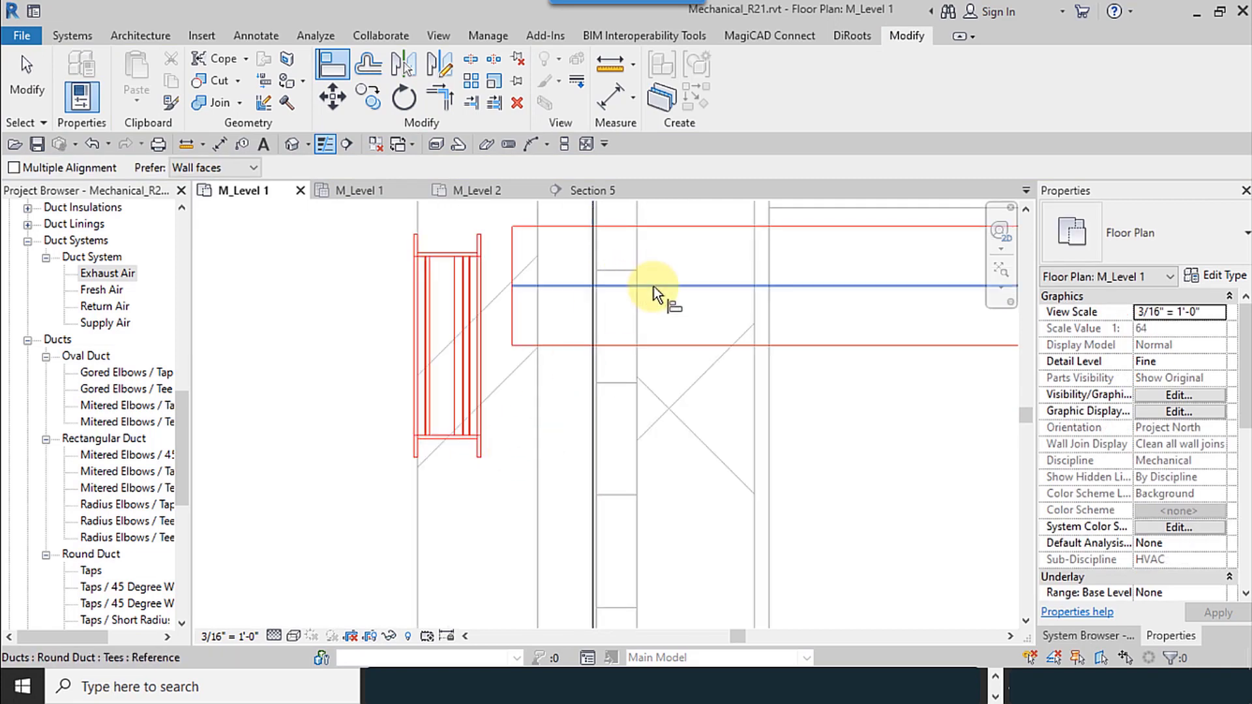
{"action": "left_click", "coordinate": [445, 350]}
{"action": "scroll", "coordinate": [515, 432], "scroll_direction": "down", "scroll_amount": 2}
{"action": "middle_click_drag", "start_coordinate": [490, 374], "coordinate": [484, 402]}
{"action": "scroll", "coordinate": [484, 402], "scroll_direction": "up", "scroll_amount": 2}
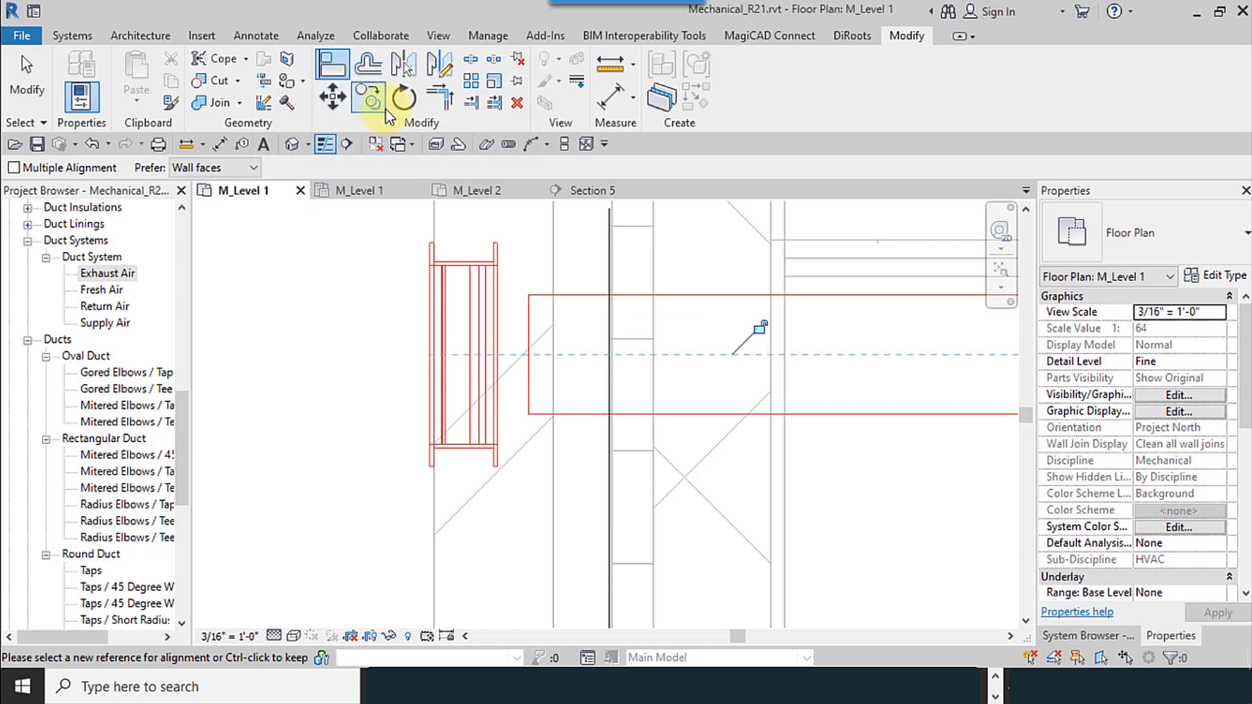
{"action": "left_click", "coordinate": [341, 77]}
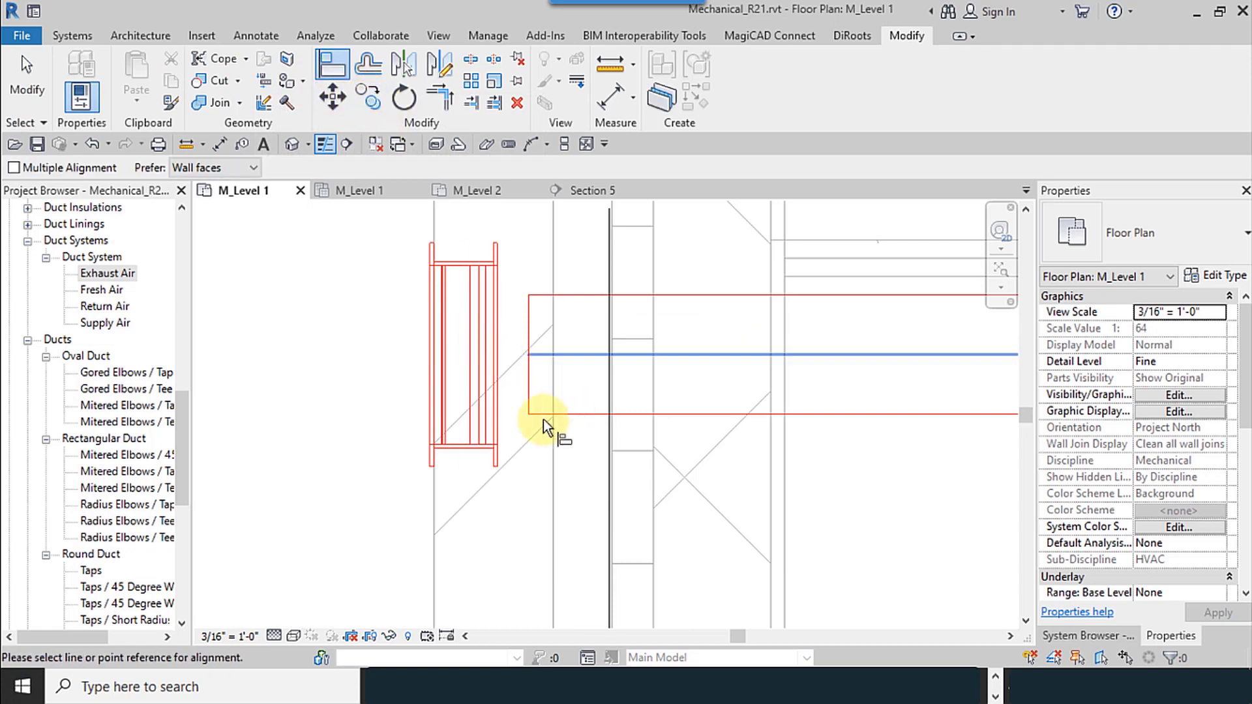
{"action": "middle_click_drag", "start_coordinate": [518, 379], "coordinate": [408, 424]}
{"action": "left_click", "coordinate": [27, 79]}
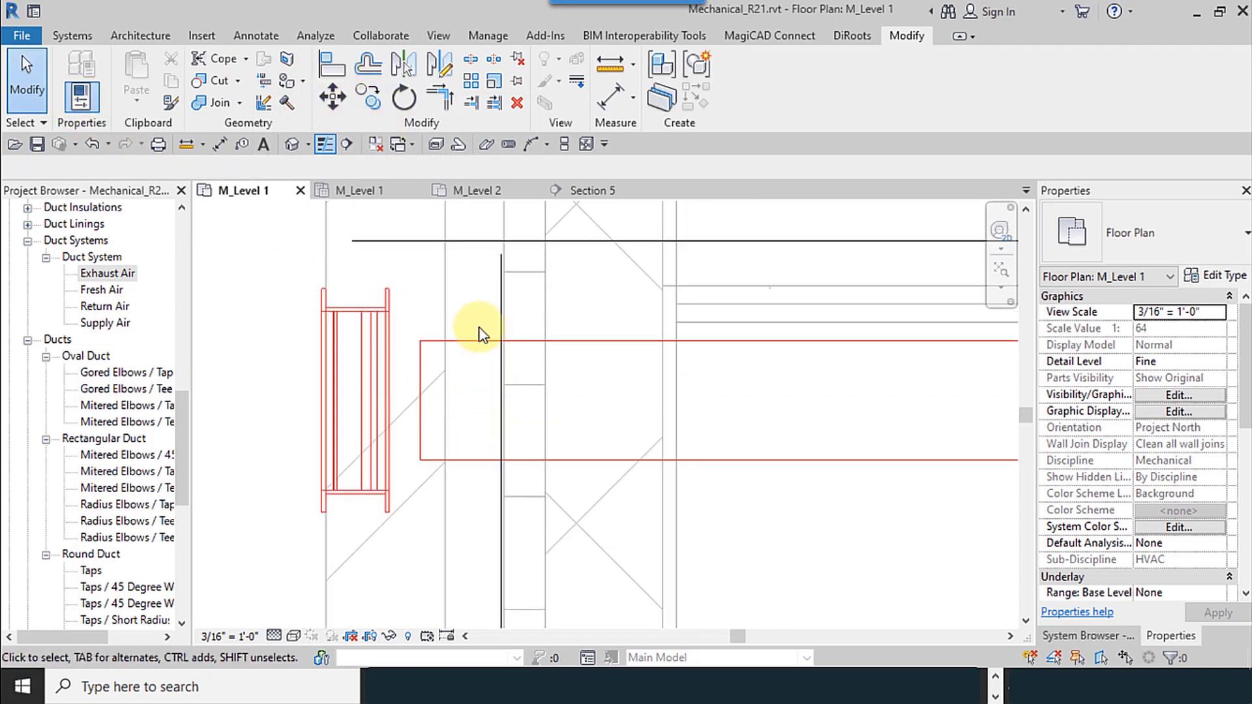
- Shorten the round exhaust duct by pulling its louver-side end back past the interior face of the exterior wall
{"action": "left_click", "coordinate": [416, 404]}
{"action": "left_click_drag", "start_coordinate": [422, 400], "coordinate": [722, 404]}
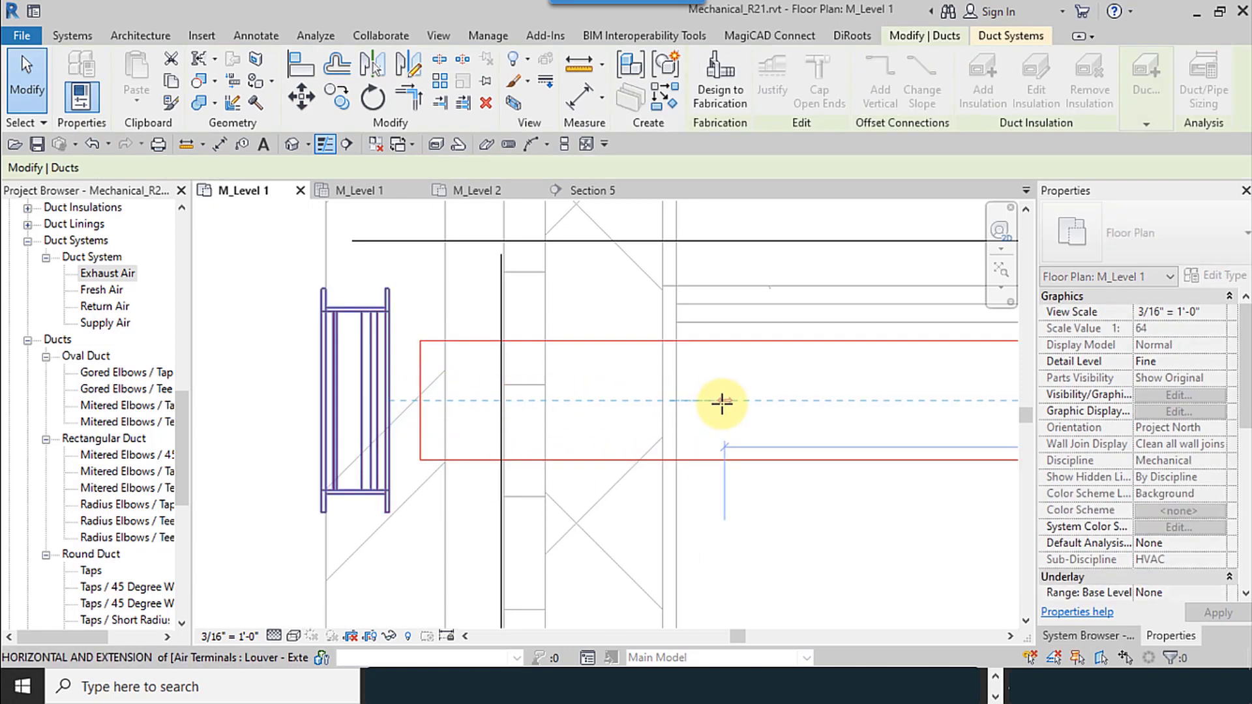
- Draw a 6" x 6" rectangular duct from the louver's connector through the wall, ending near the wall's interior face
{"action": "left_click", "coordinate": [378, 426]}
{"action": "scroll", "coordinate": [431, 465], "scroll_direction": "down", "scroll_amount": 3}
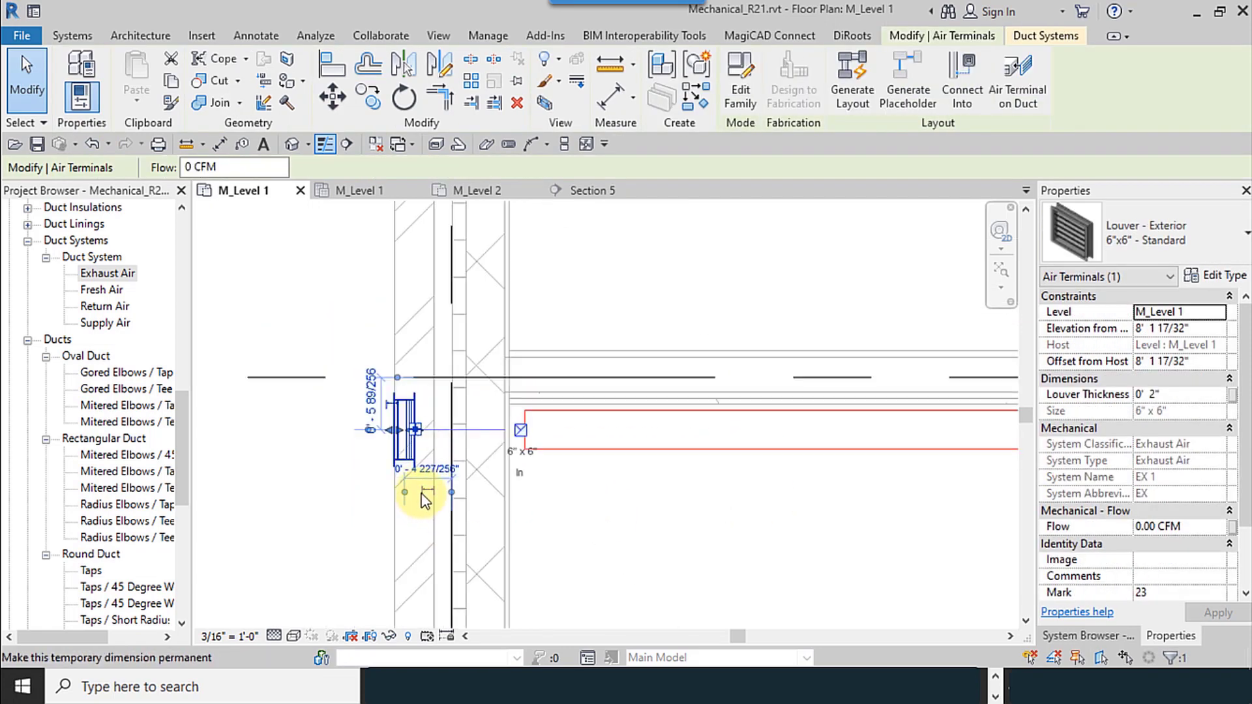
{"action": "scroll", "coordinate": [574, 520], "scroll_direction": "up", "scroll_amount": 4}
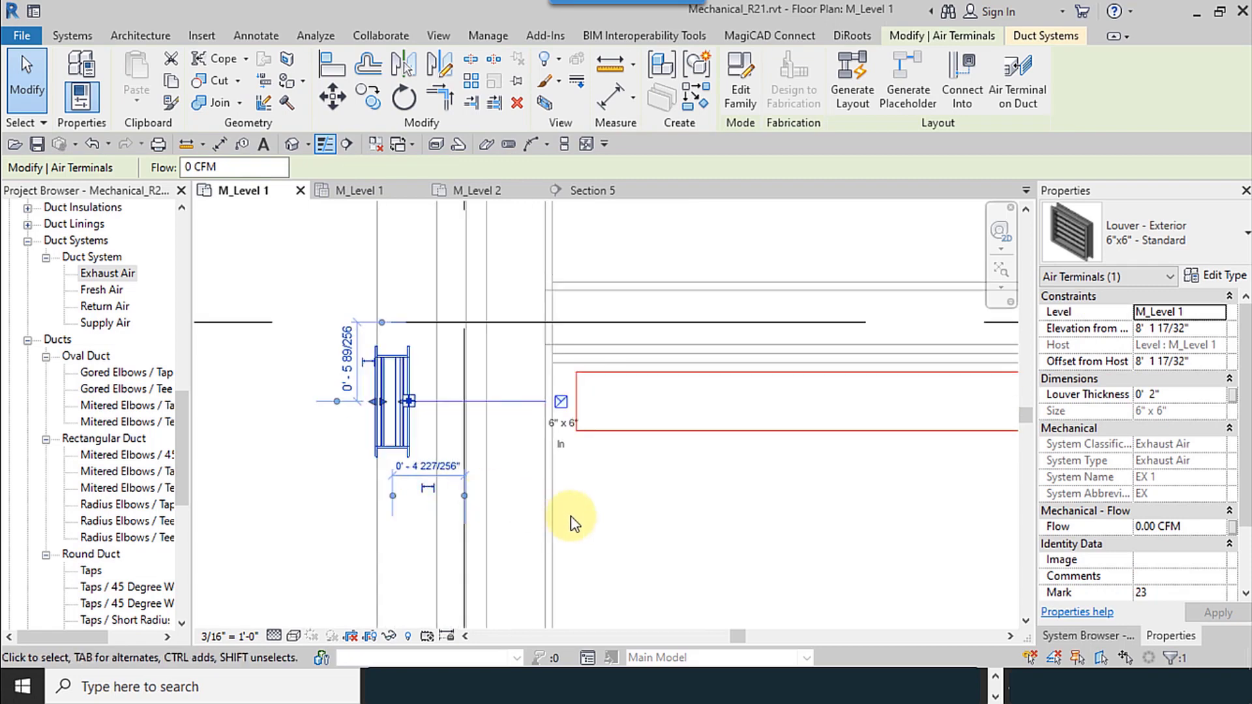
{"action": "left_click", "coordinate": [554, 394]}
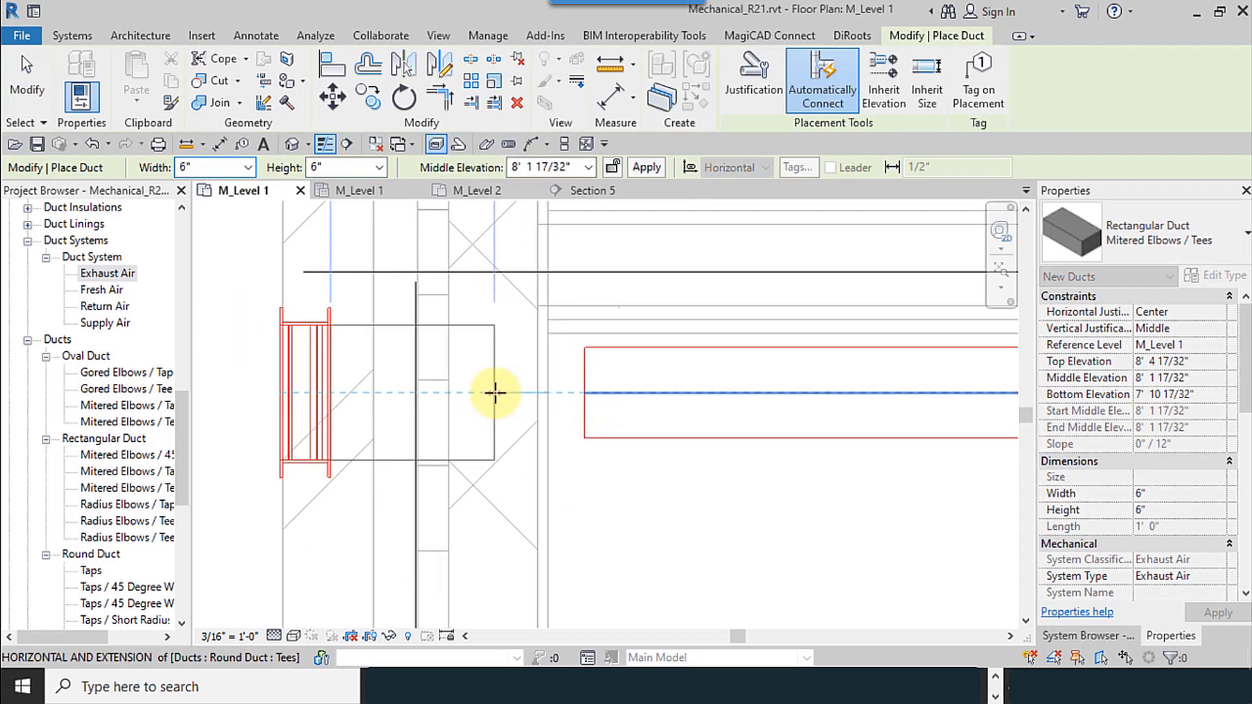
{"action": "left_click", "coordinate": [547, 402]}
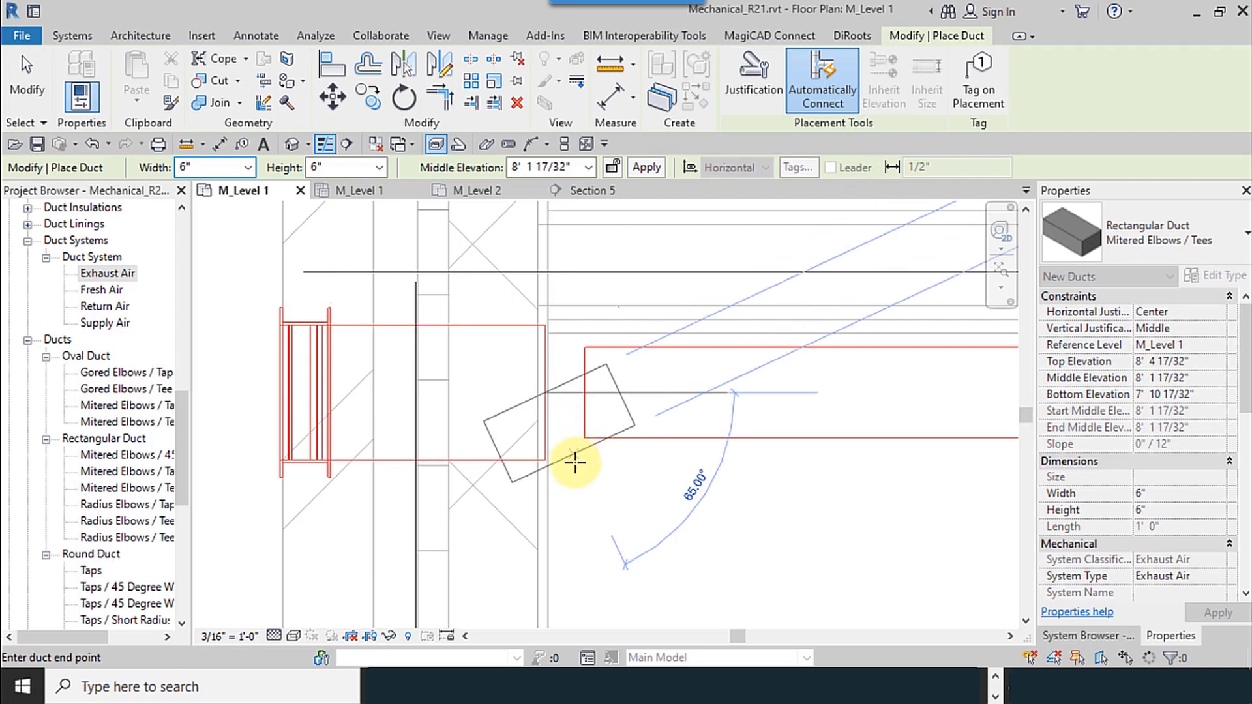
{"action": "key", "text": "Escape"}
{"action": "key", "text": "Escape"}
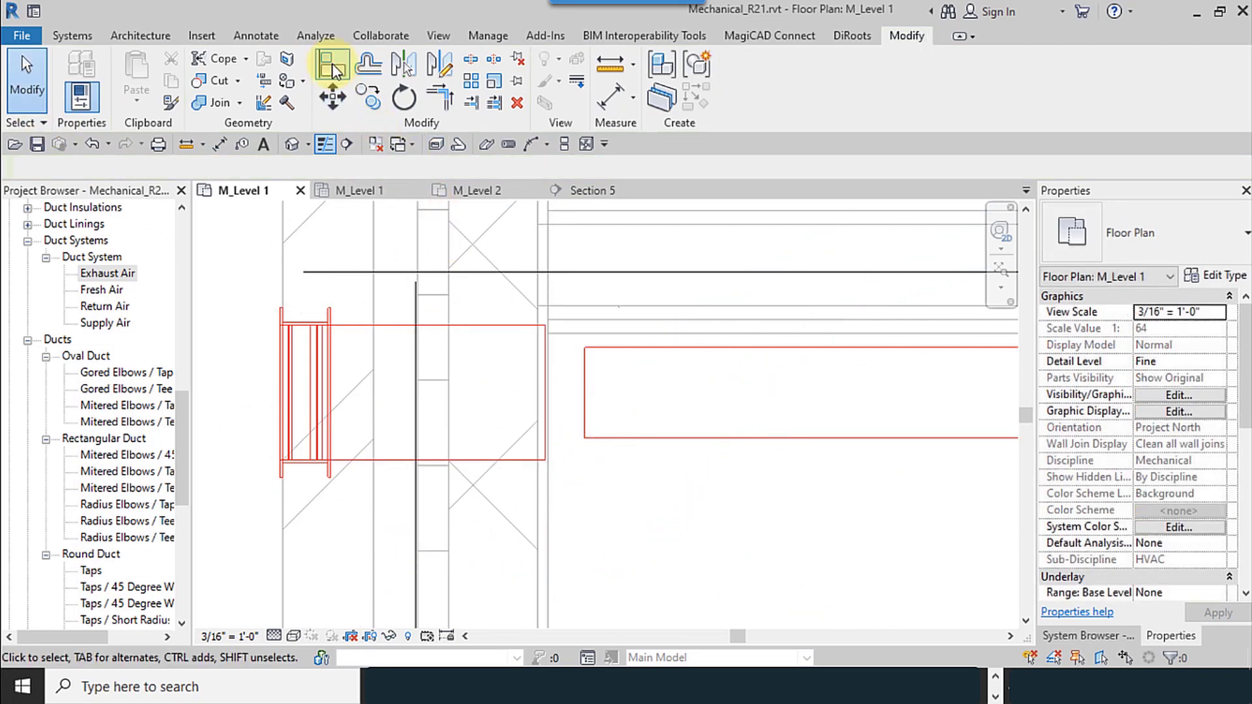
- Align the open end of the round exhaust duct with the interior face of the exterior wall
{"action": "left_click", "coordinate": [332, 64]}
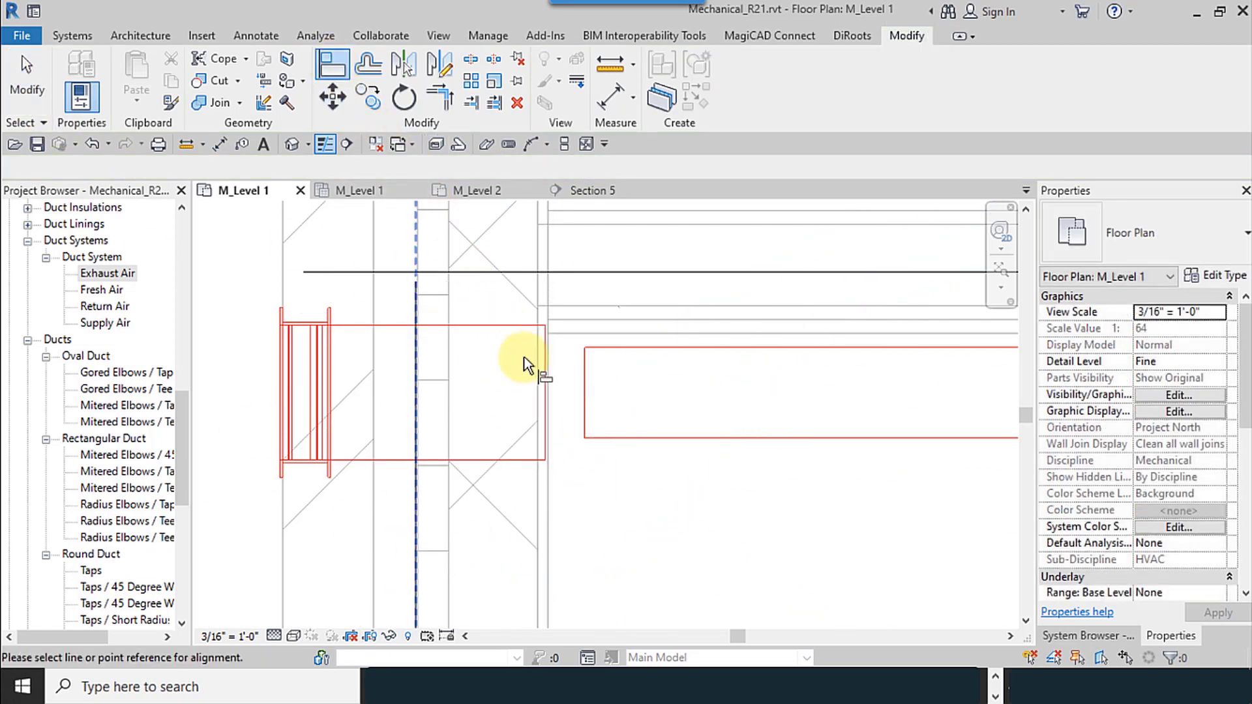
{"action": "left_click", "coordinate": [551, 487]}
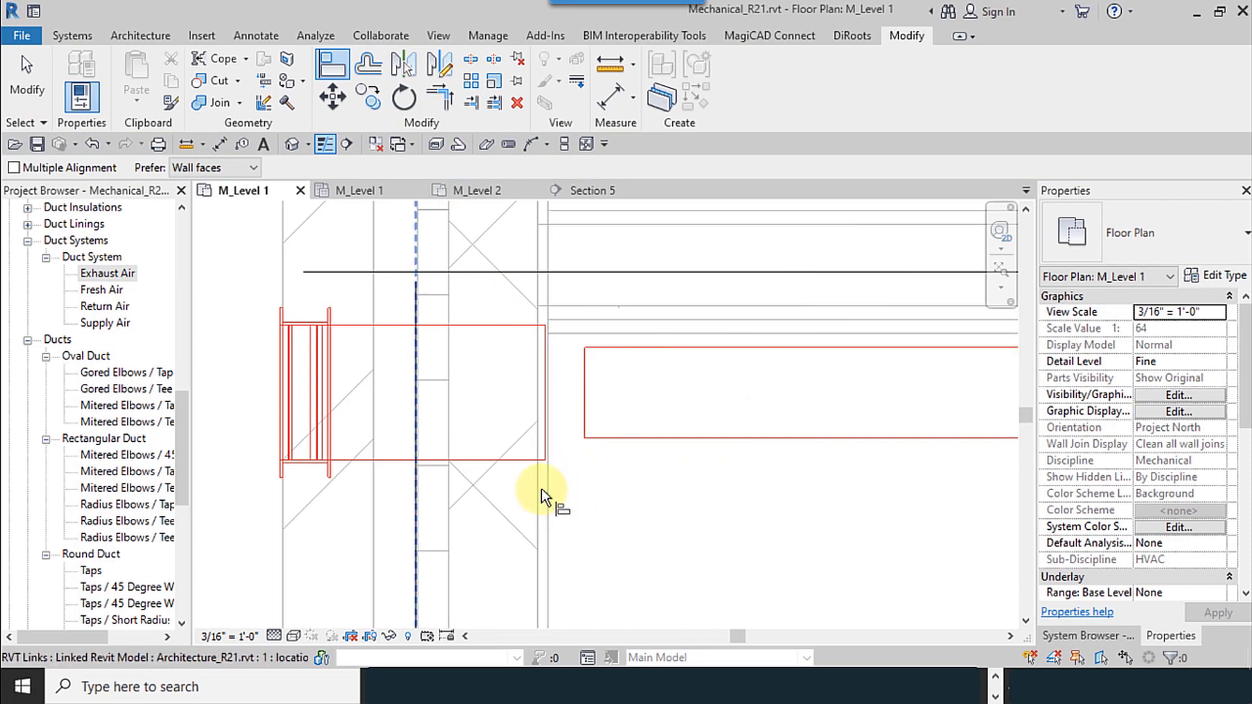
{"action": "left_click", "coordinate": [582, 420]}
{"action": "left_click", "coordinate": [37, 91]}
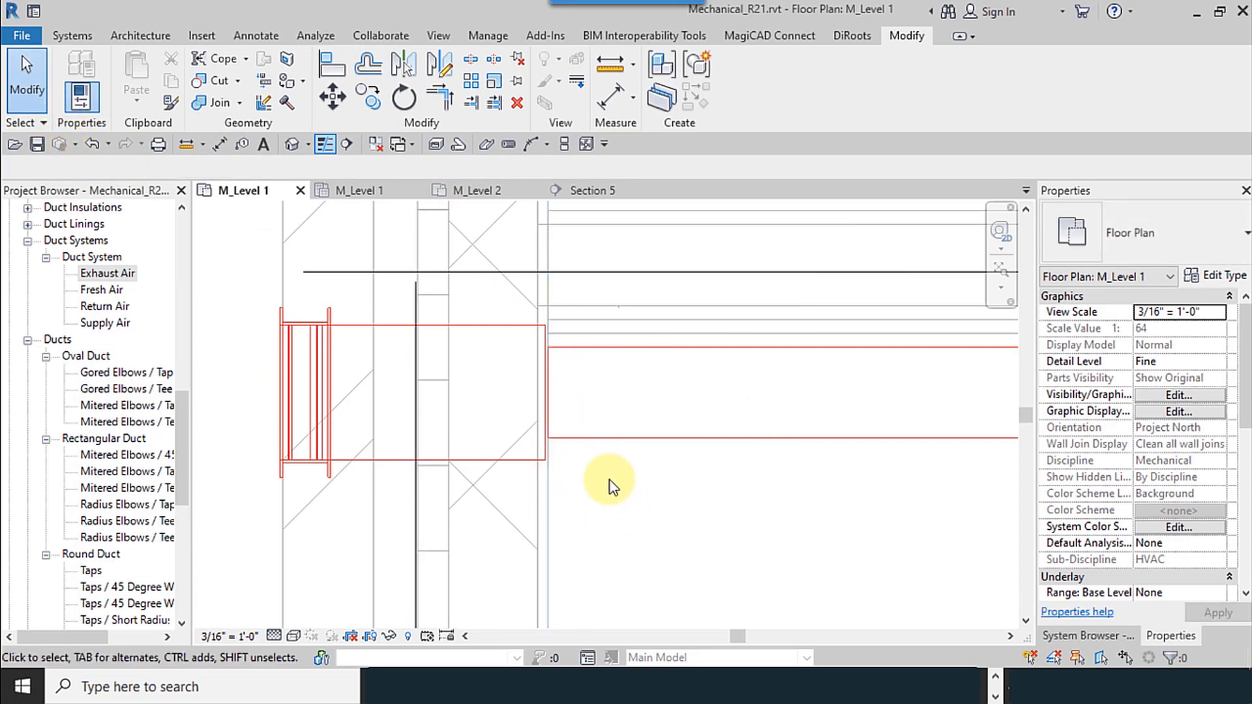
- Align the inner end of the rectangular louver duct with the open end of the round exhaust duct at the wall's interior face
{"action": "scroll", "coordinate": [587, 486], "scroll_direction": "up", "scroll_amount": 1}
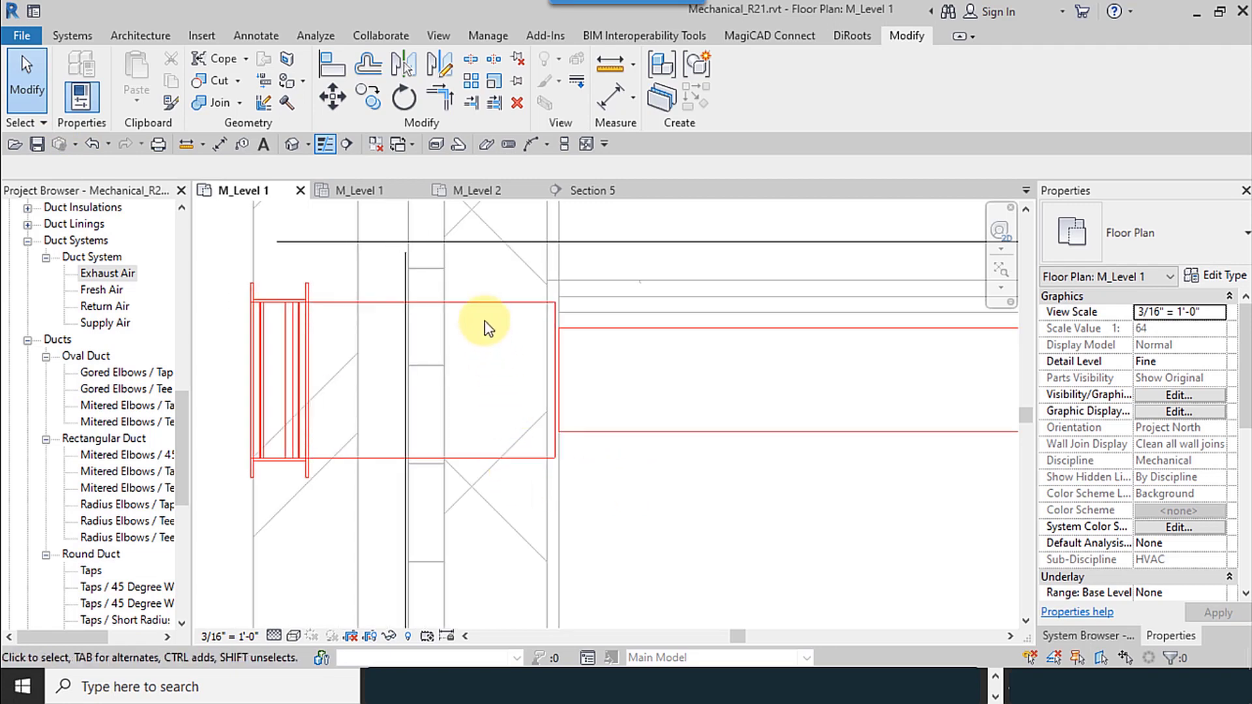
{"action": "scroll", "coordinate": [484, 321], "scroll_direction": "up", "scroll_amount": 2}
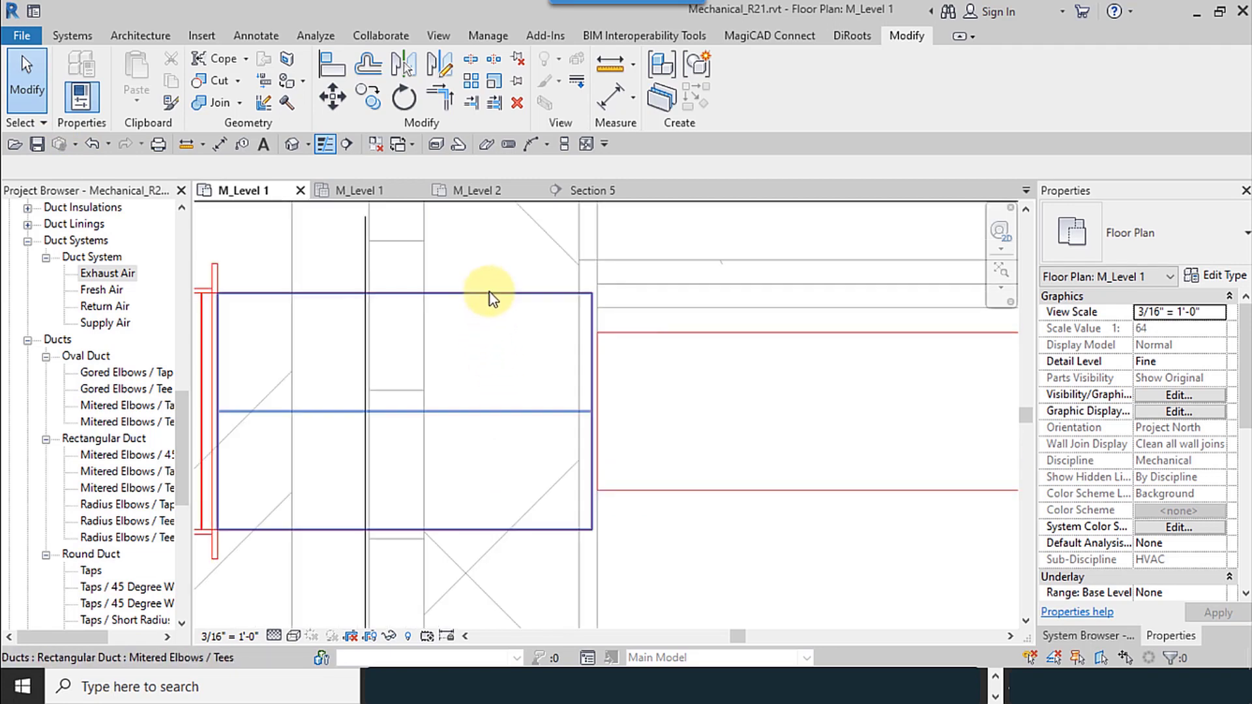
{"action": "left_click", "coordinate": [608, 341]}
{"action": "scroll", "coordinate": [608, 341], "scroll_direction": "up", "scroll_amount": 2}
{"action": "left_click", "coordinate": [317, 73]}
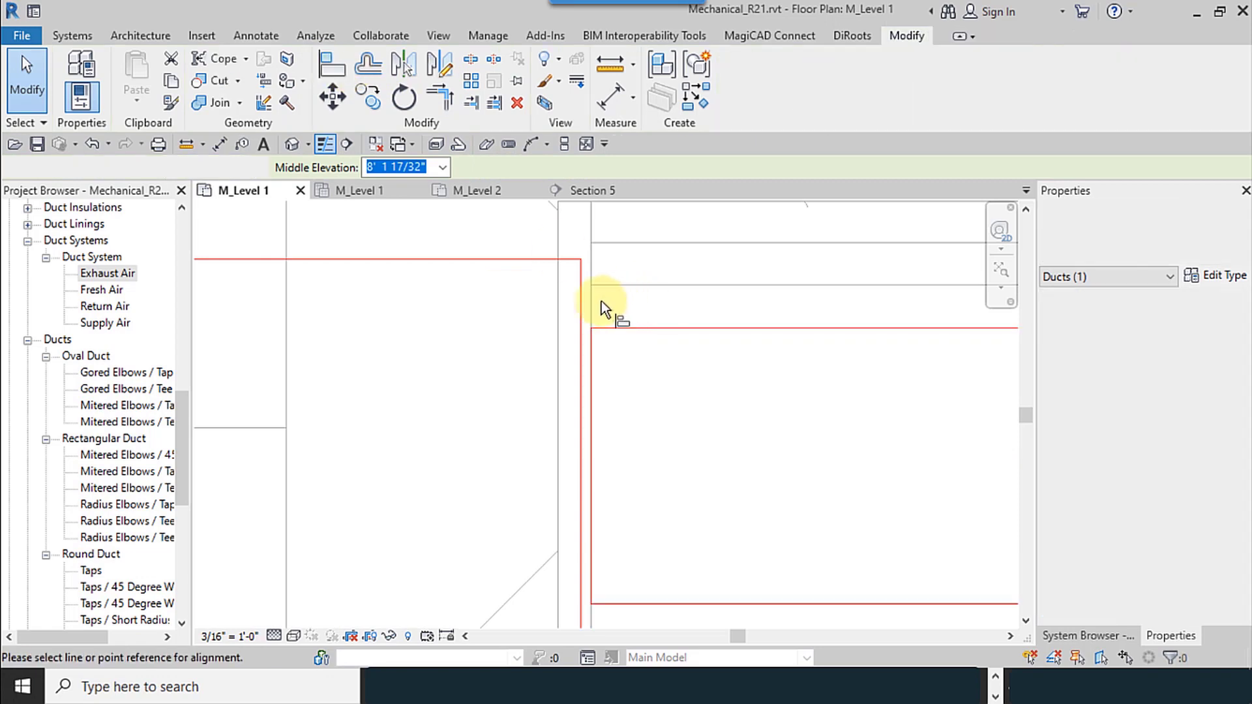
{"action": "left_click", "coordinate": [581, 318]}
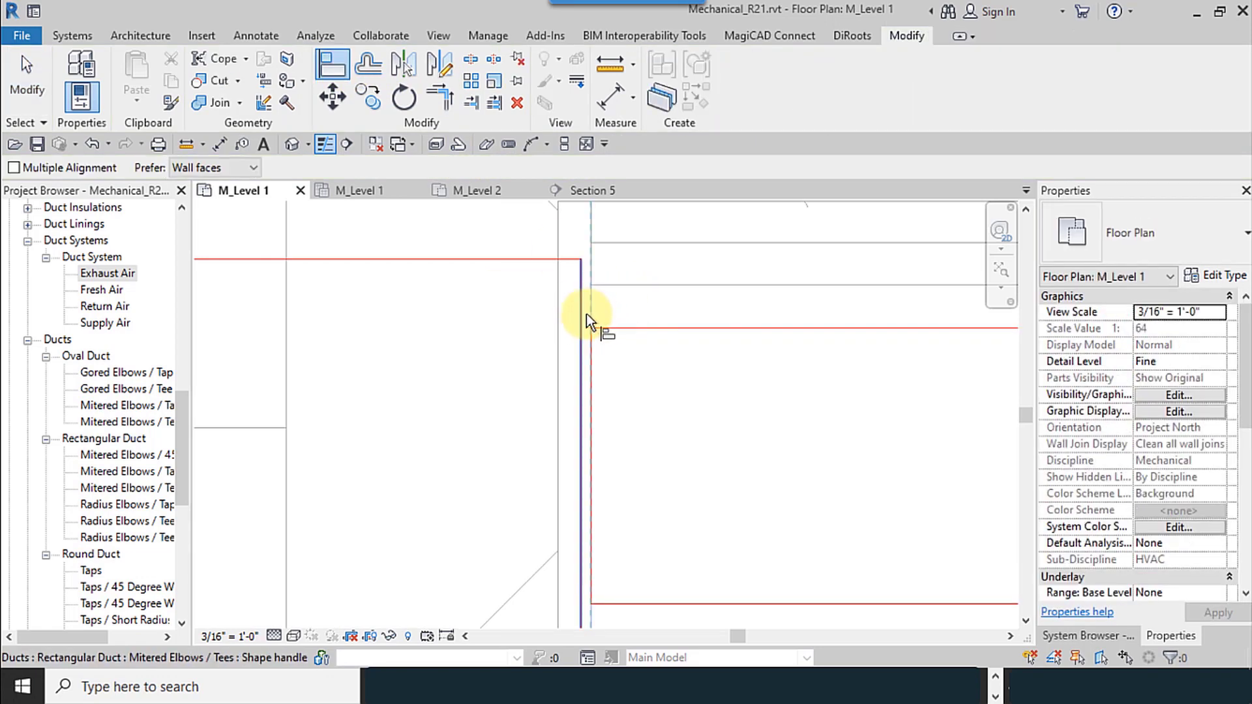
{"action": "left_click", "coordinate": [586, 315]}
{"action": "scroll", "coordinate": [595, 352], "scroll_direction": "down", "scroll_amount": 3}
{"action": "left_click", "coordinate": [13, 103]}
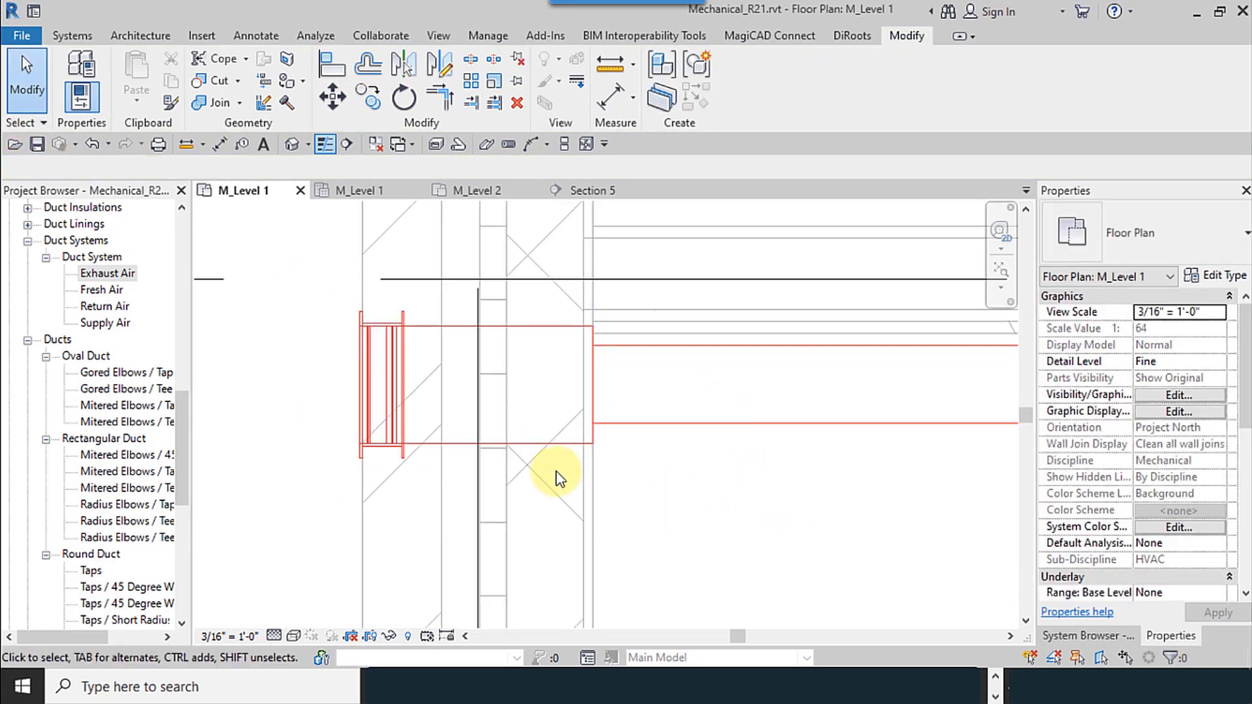
- Delete the 6" x 6" rectangular duct between the exterior louver and the round exhaust duct
{"action": "middle_click_drag", "start_coordinate": [559, 475], "coordinate": [618, 497]}
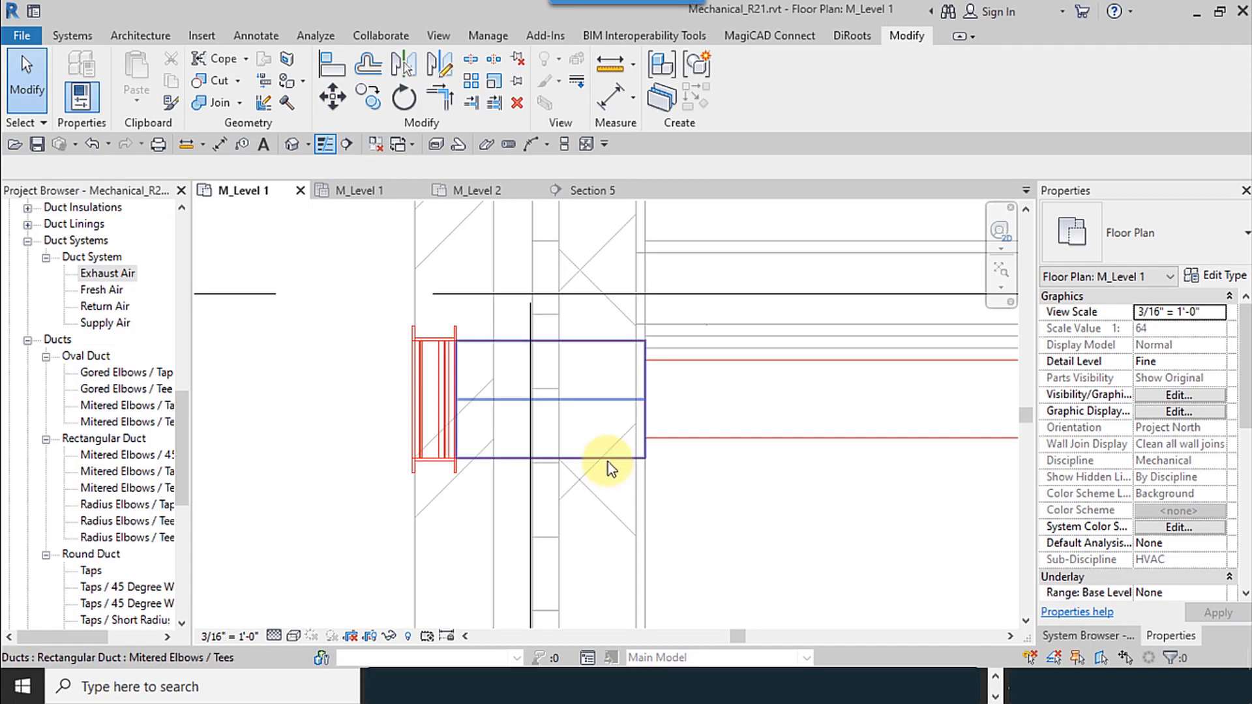
{"action": "left_click", "coordinate": [608, 461]}
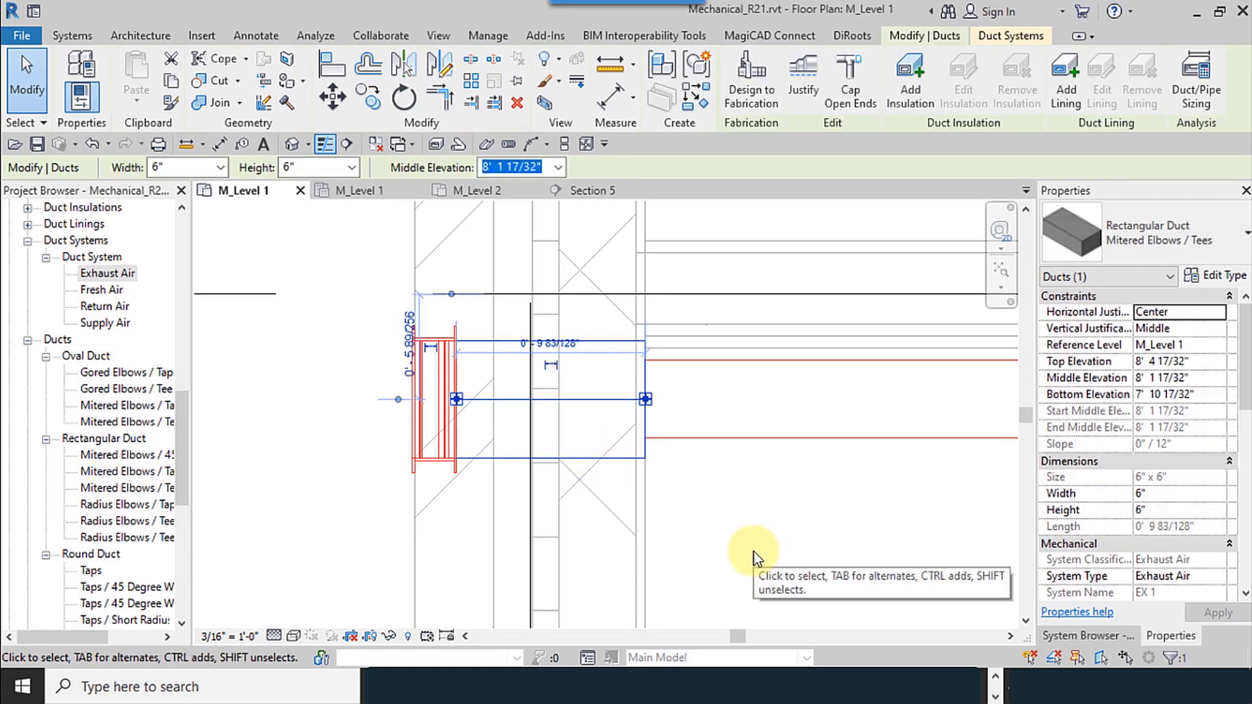
{"action": "key", "text": "Delete"}
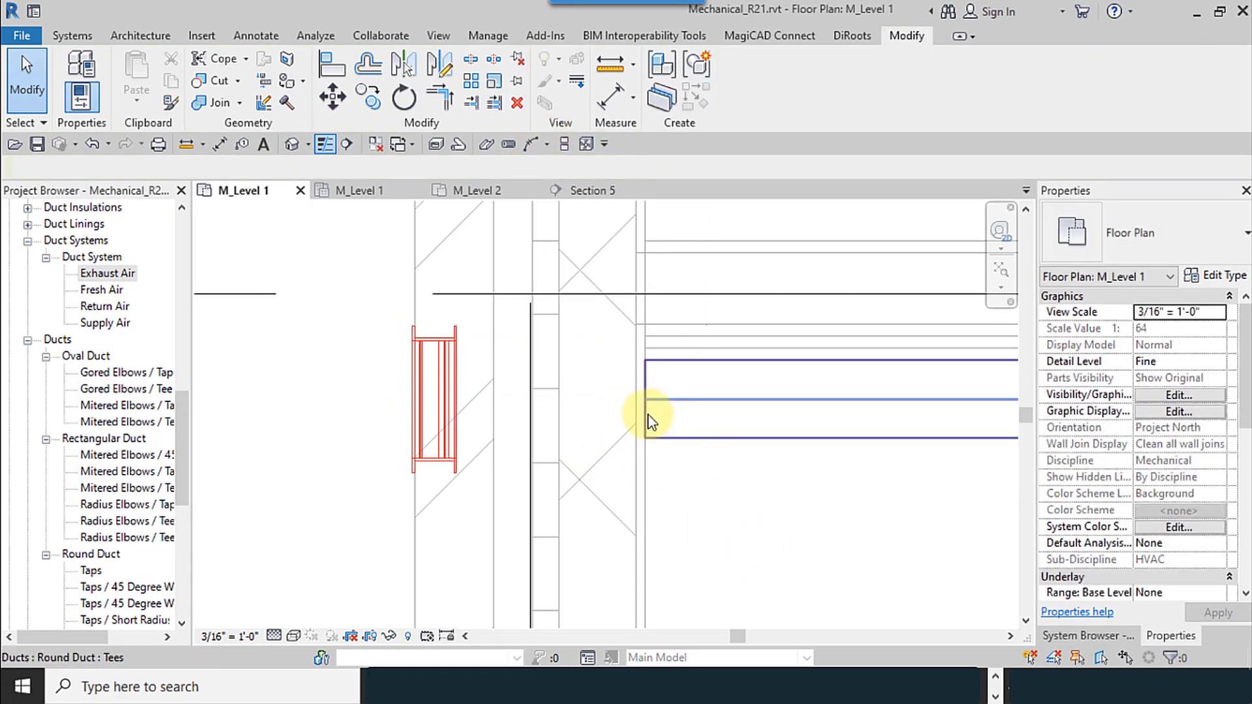
- Extend the round exhaust duct through the exterior wall by aligning its open end with the louver's centre reference
{"action": "key", "text": "a"}
{"action": "key", "text": "l"}
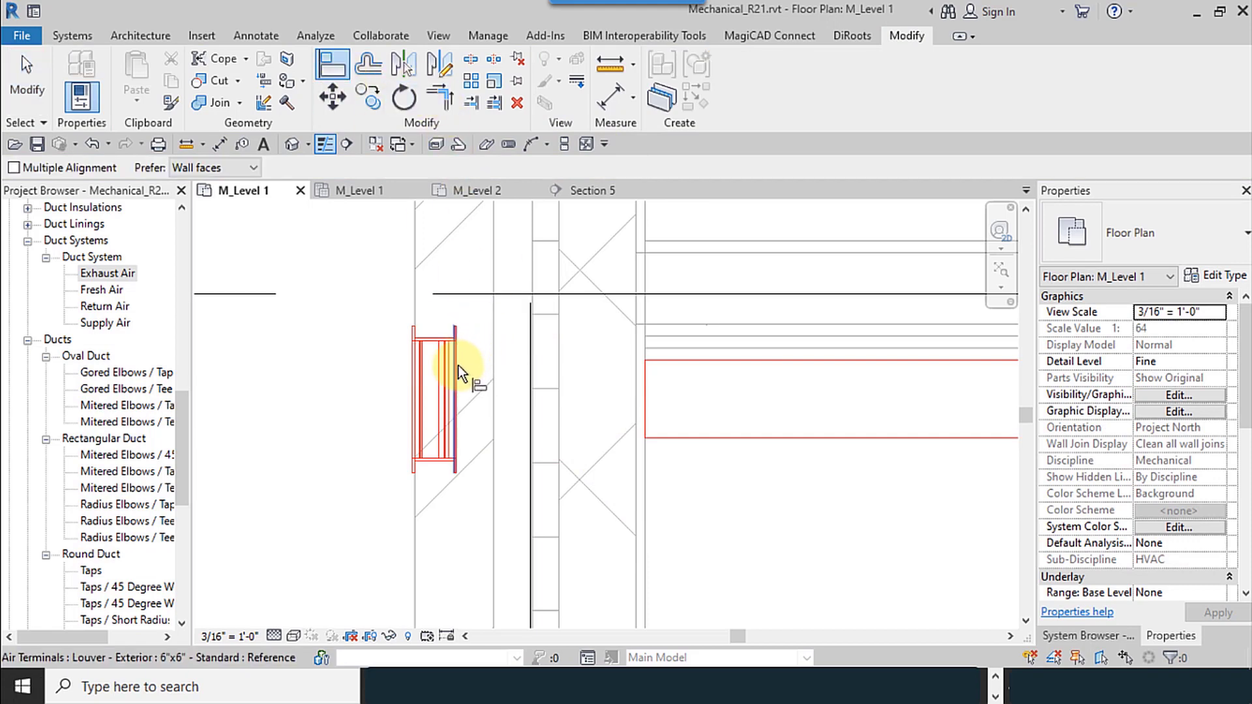
{"action": "left_click", "coordinate": [433, 381]}
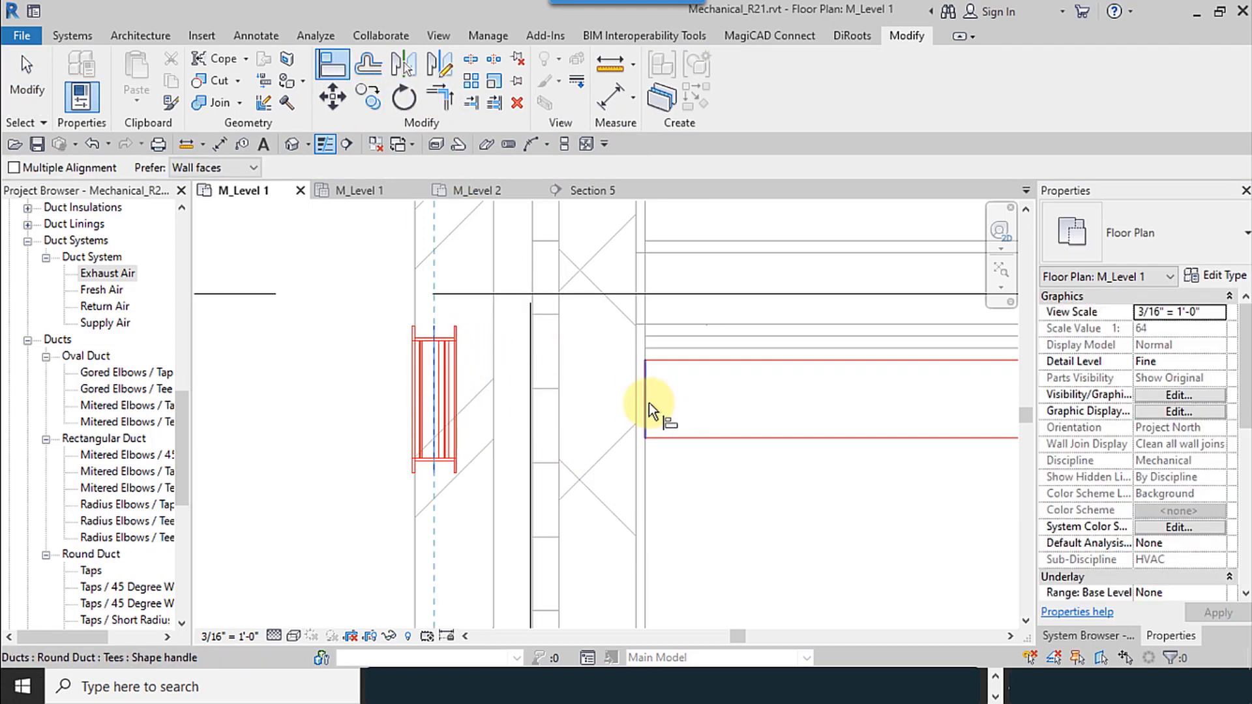
{"action": "left_click", "coordinate": [648, 403]}
{"action": "left_click", "coordinate": [26, 90]}
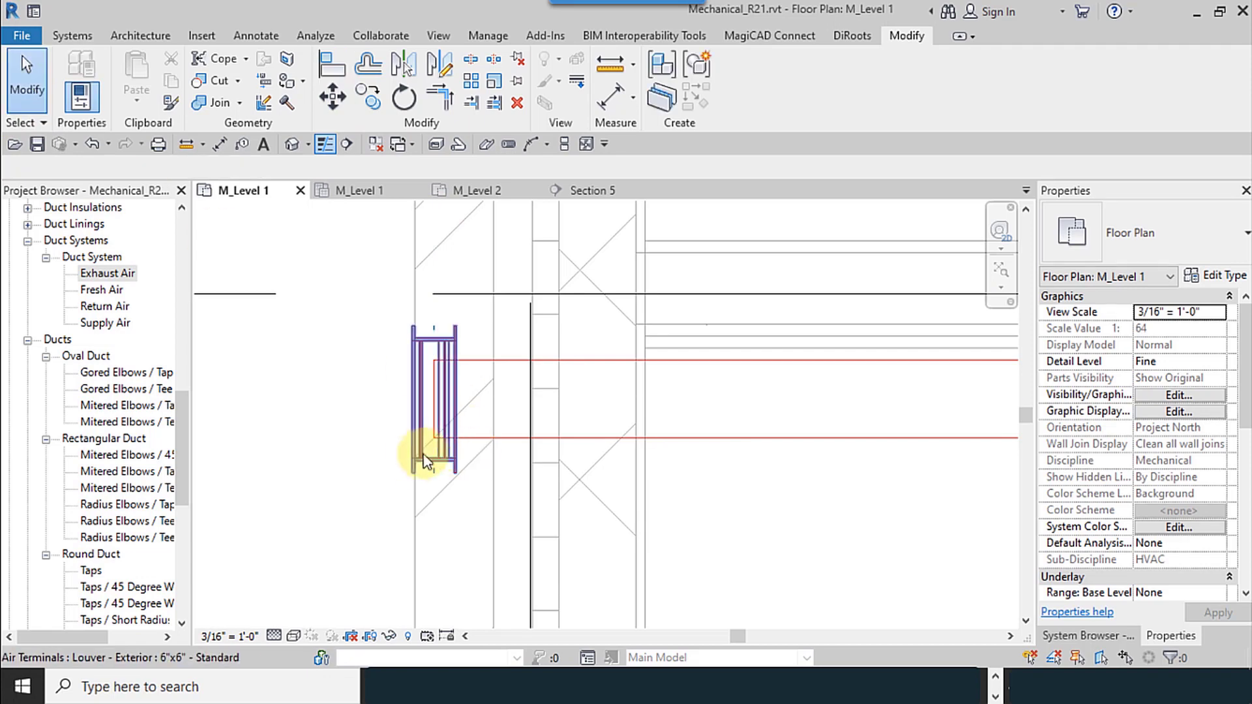
- Connect the 4" round exhaust duct's louver-side end directly to the exterior louver's connector with a transition
{"action": "middle_click_drag", "start_coordinate": [419, 461], "coordinate": [443, 442]}
{"action": "scroll", "coordinate": [366, 512], "scroll_direction": "down", "scroll_amount": 3}
{"action": "scroll", "coordinate": [457, 385], "scroll_direction": "up", "scroll_amount": 5}
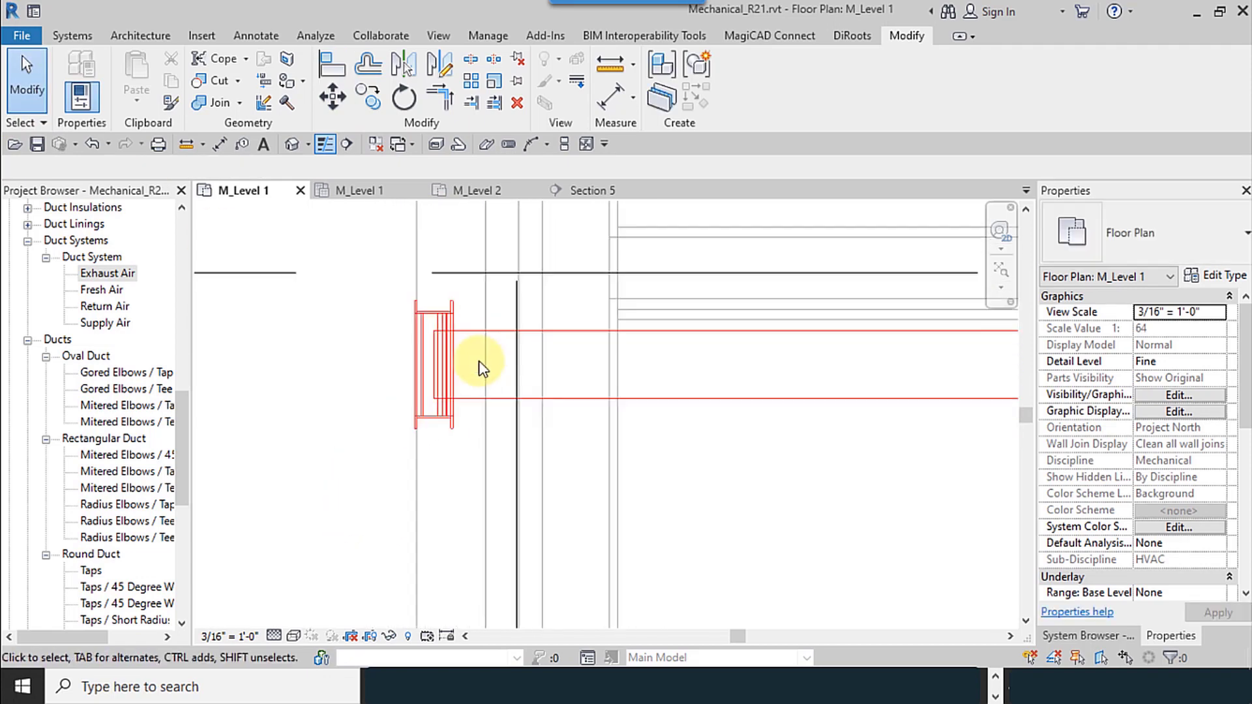
{"action": "left_click", "coordinate": [399, 366]}
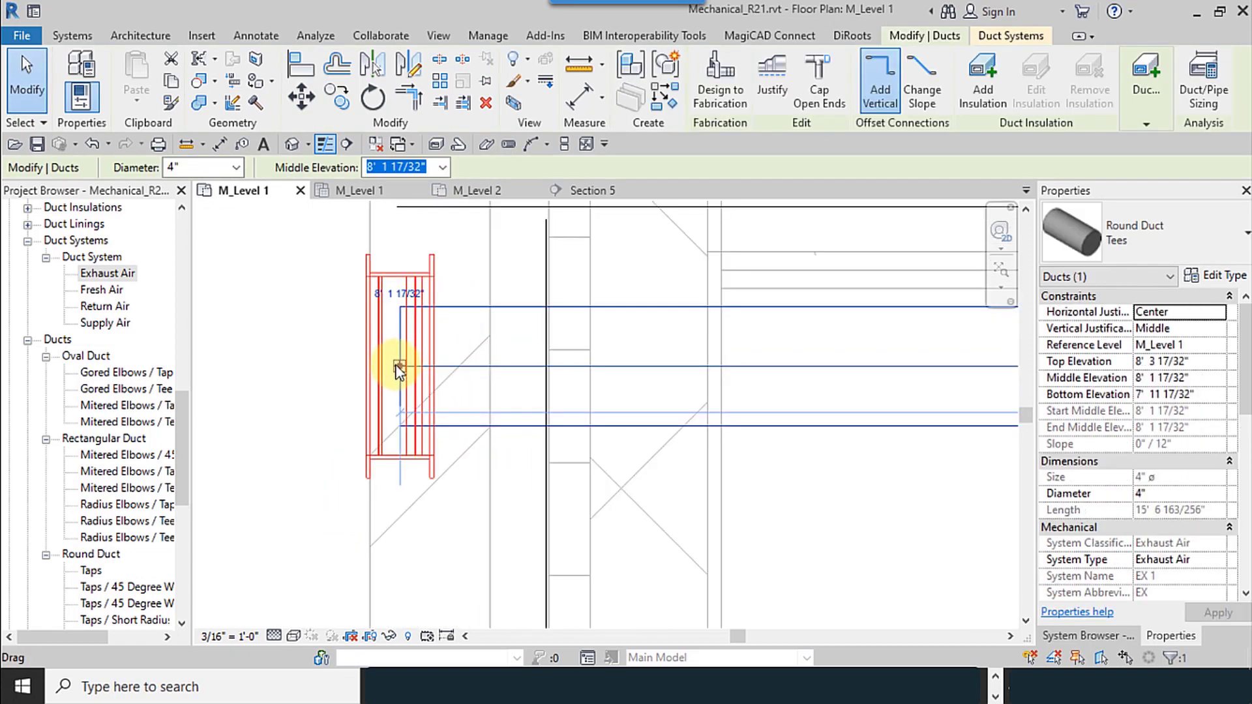
{"action": "left_click_drag", "start_coordinate": [400, 366], "coordinate": [441, 370]}
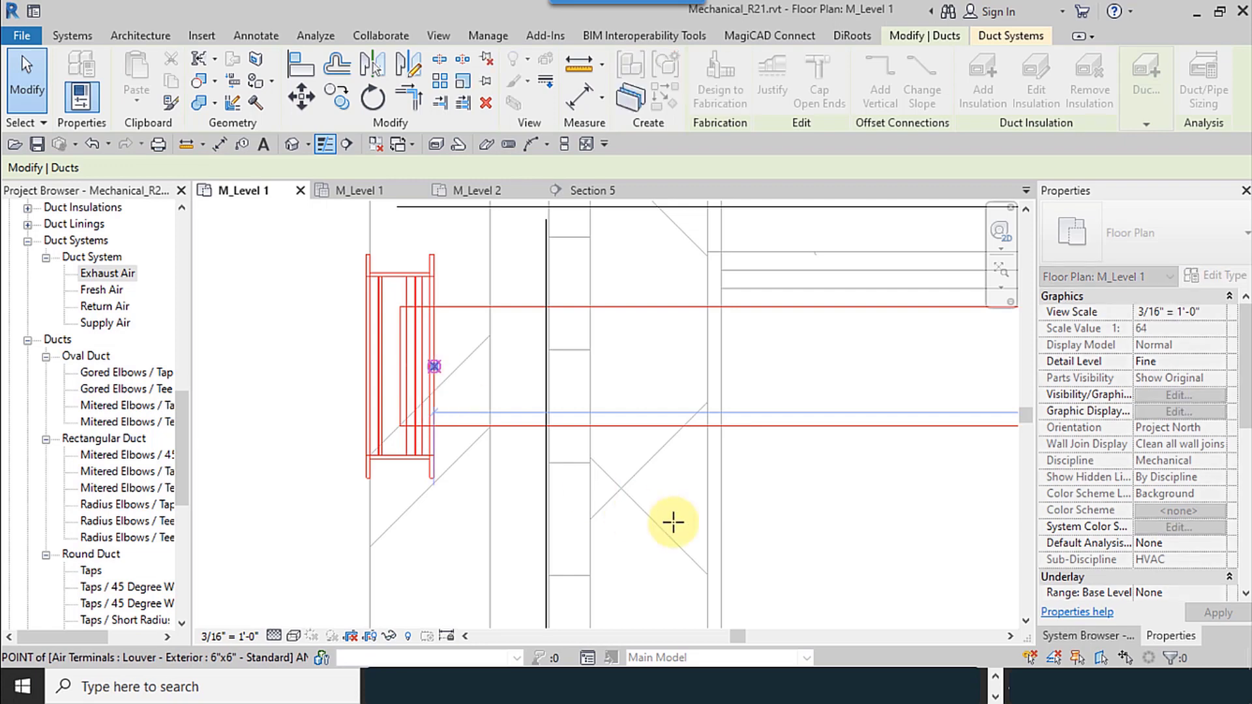
{"action": "left_click", "coordinate": [355, 501]}
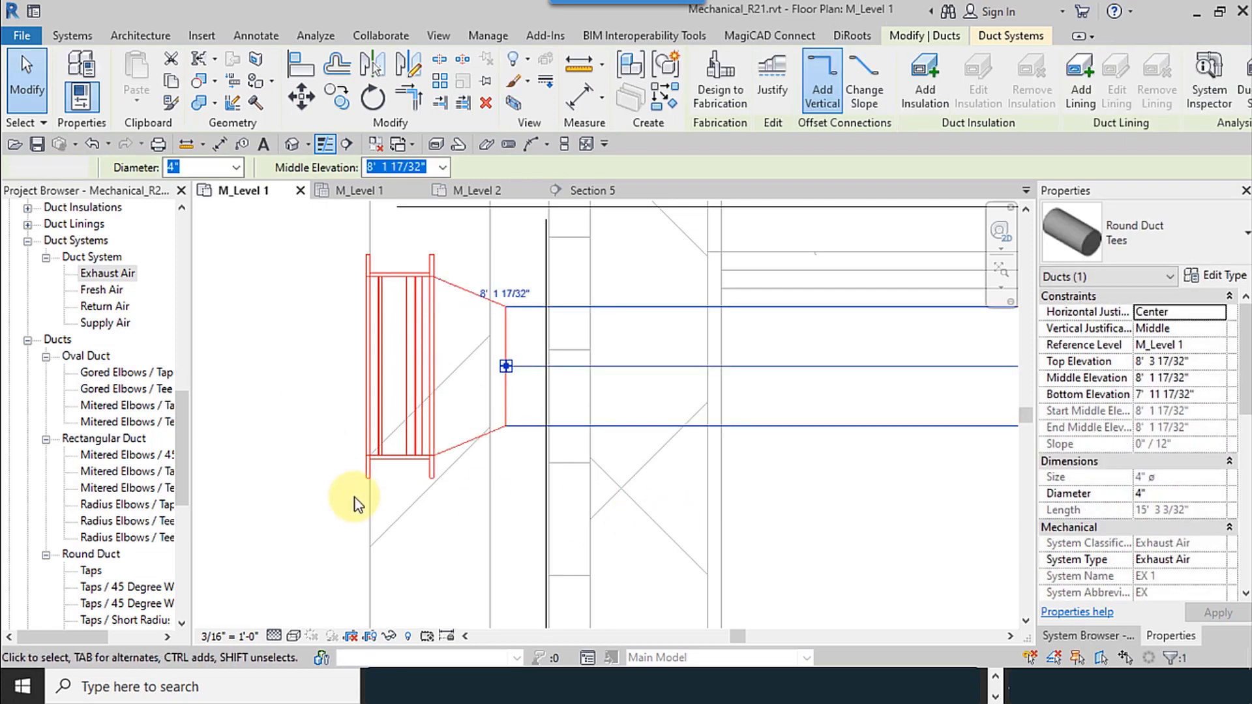
- Examine the exhaust duct run on the floor plan from the exterior louver to the fan
{"action": "scroll", "coordinate": [842, 381], "scroll_direction": "down", "scroll_amount": 1}
{"action": "scroll", "coordinate": [580, 430], "scroll_direction": "down", "scroll_amount": 7}
{"action": "middle_click_drag", "start_coordinate": [792, 474], "coordinate": [405, 444]}
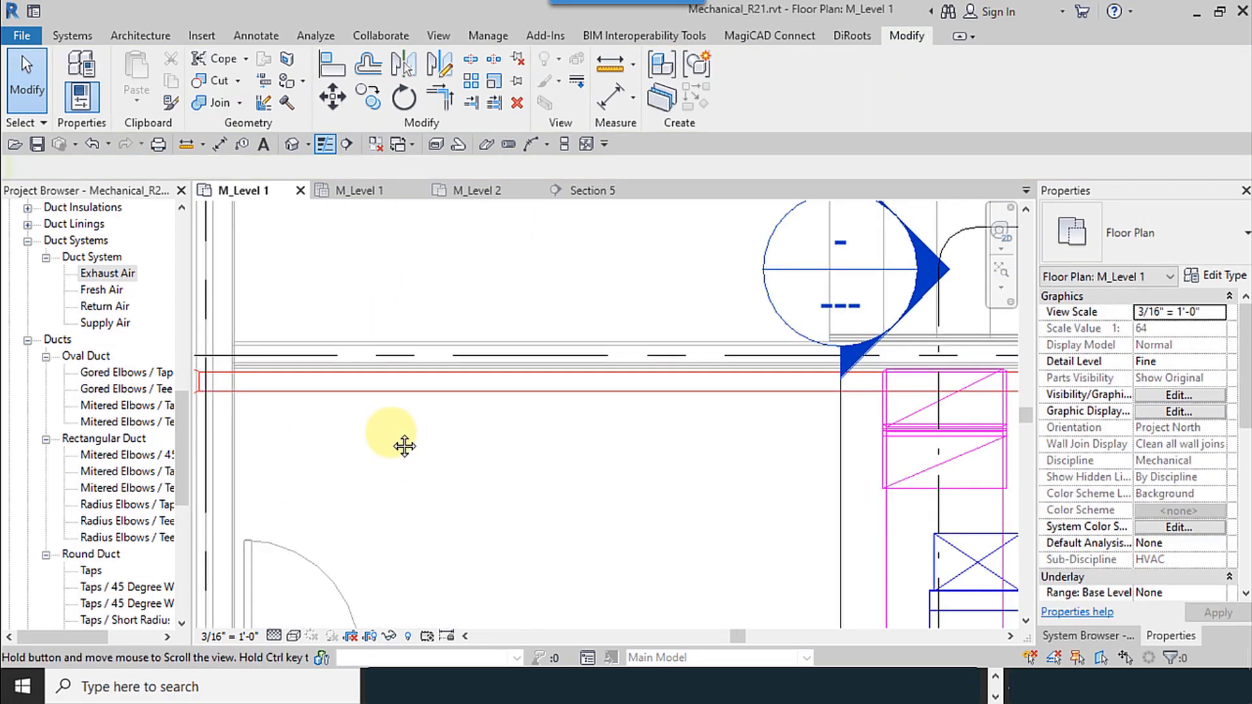
{"action": "scroll", "coordinate": [407, 418], "scroll_direction": "down", "scroll_amount": 2}
{"action": "scroll", "coordinate": [425, 374], "scroll_direction": "down", "scroll_amount": 2}
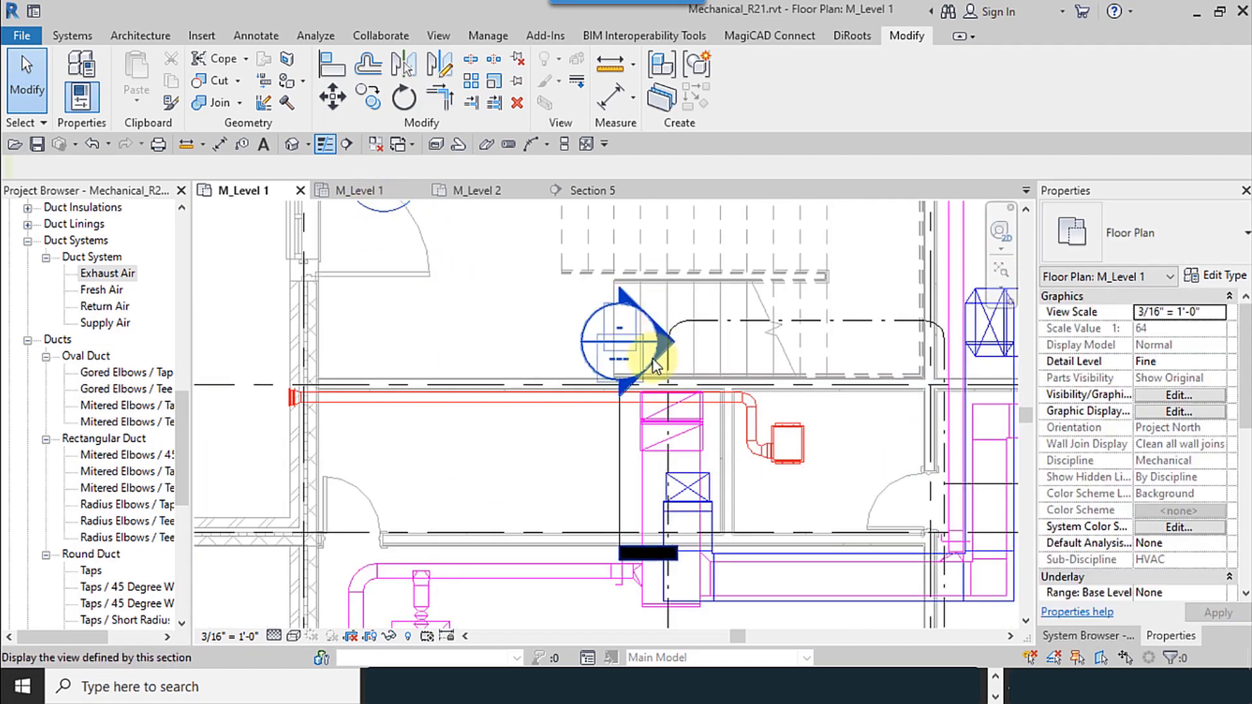
{"action": "scroll", "coordinate": [297, 421], "scroll_direction": "up", "scroll_amount": 5}
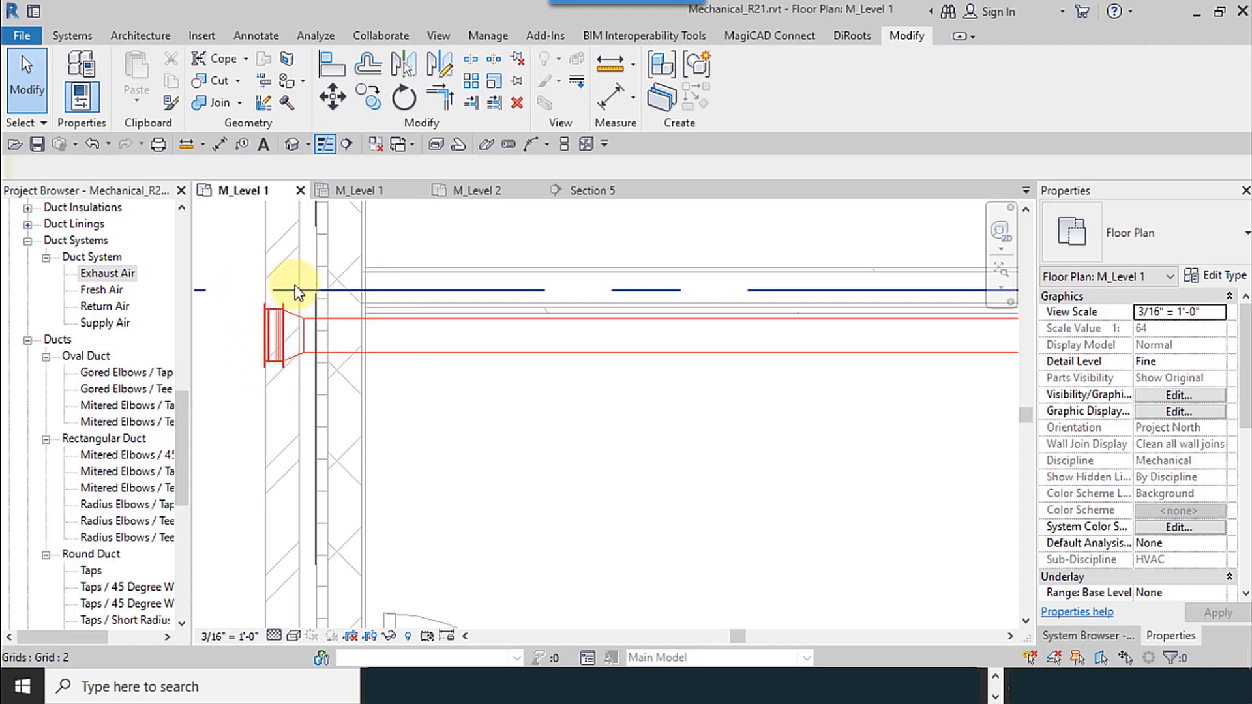
{"action": "scroll", "coordinate": [381, 410], "scroll_direction": "down", "scroll_amount": 3}
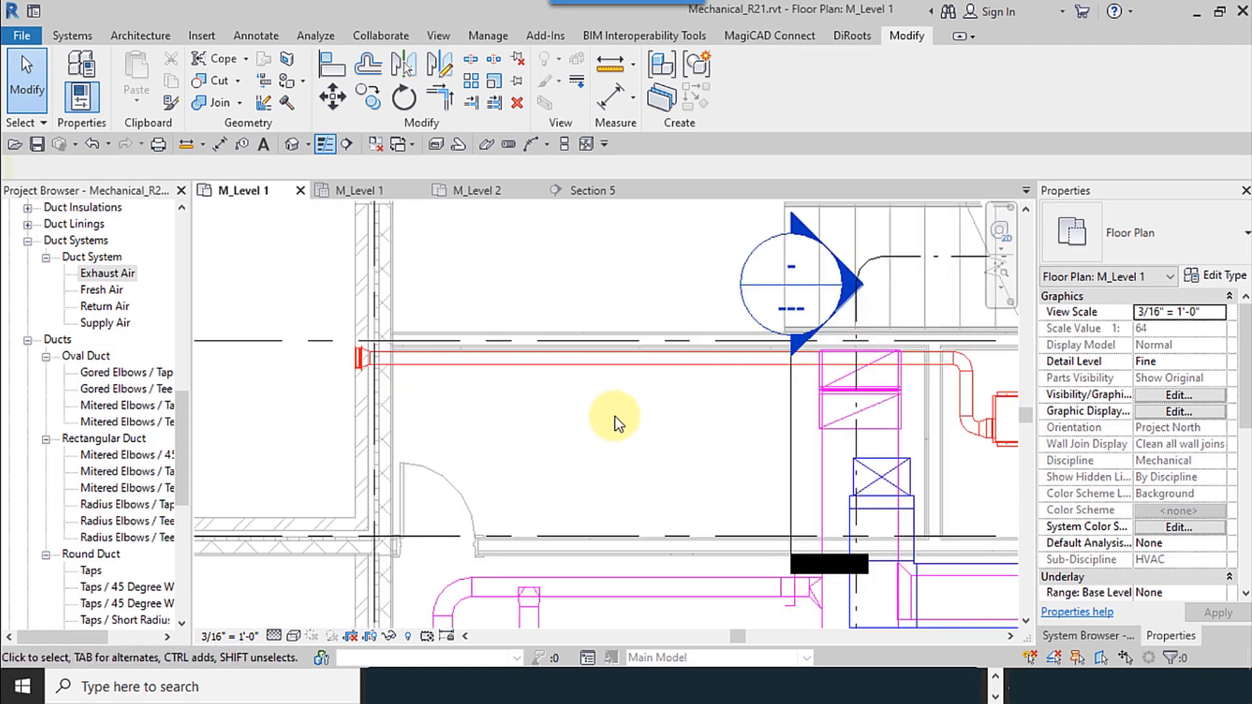
{"action": "middle_click_drag", "start_coordinate": [615, 419], "coordinate": [499, 414]}
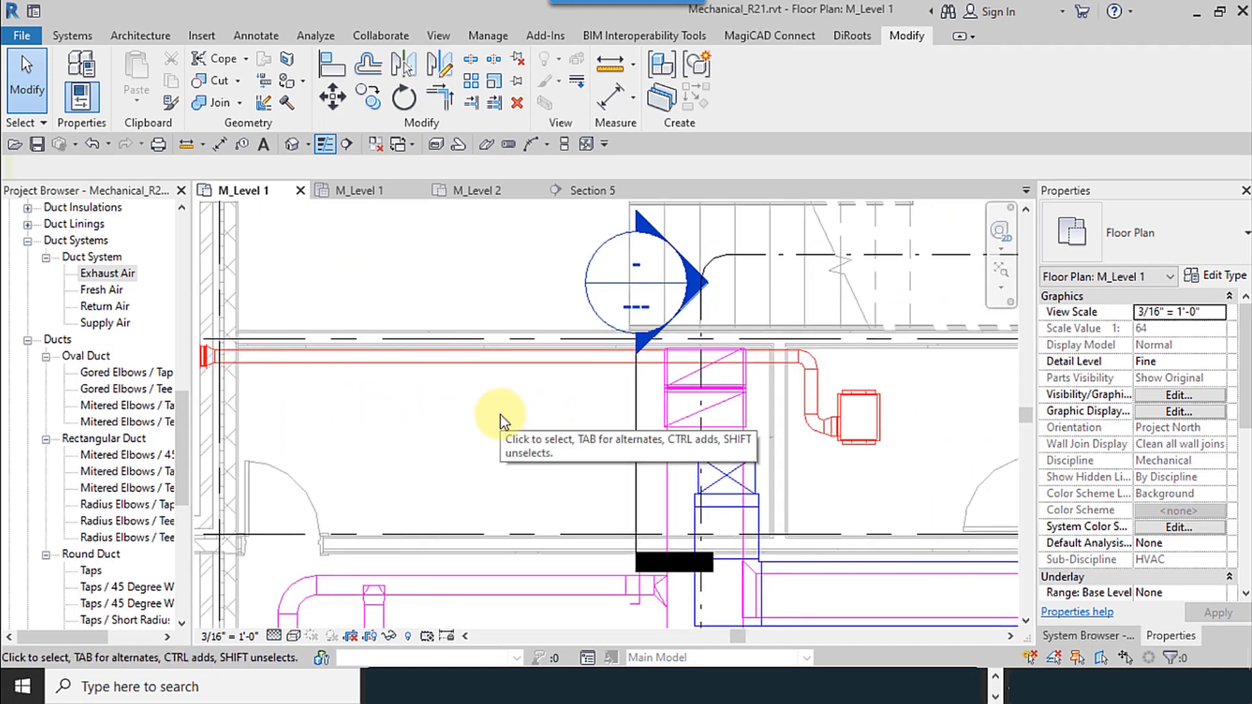